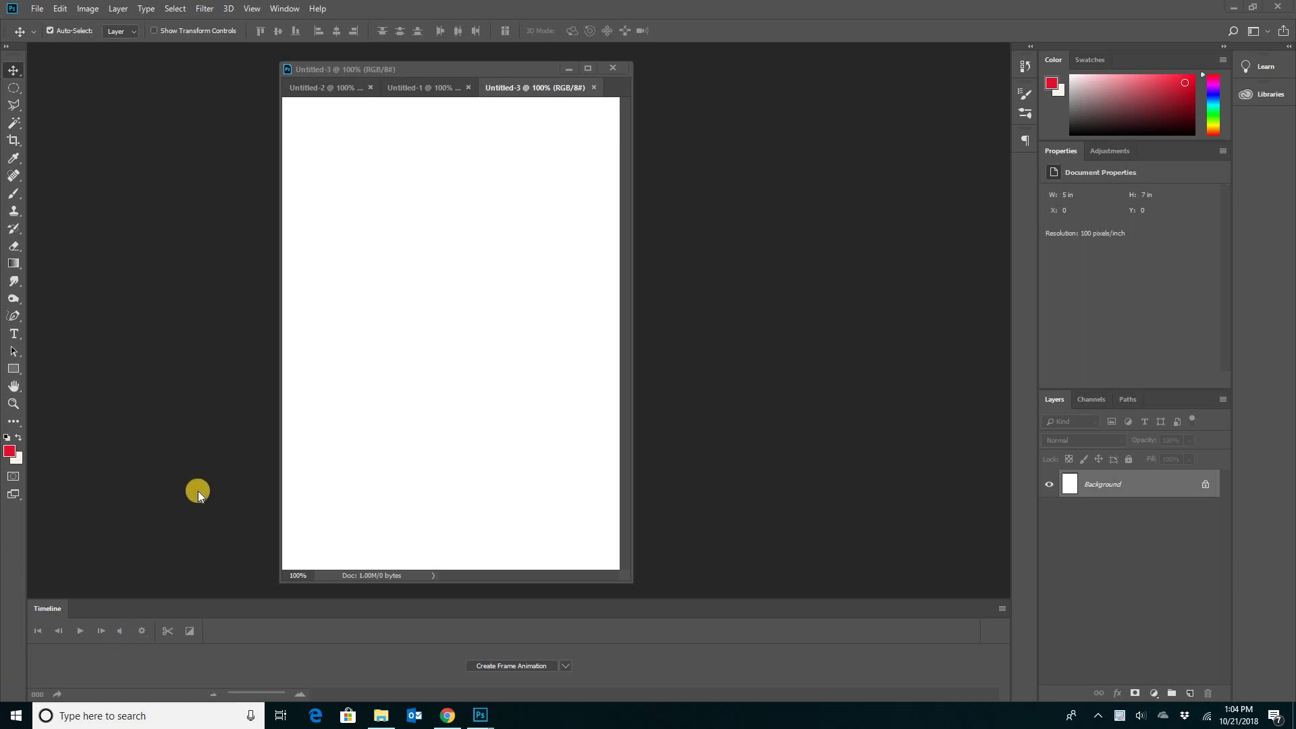
Activate the Brush tool from the group of painting tools.
click(14, 196)
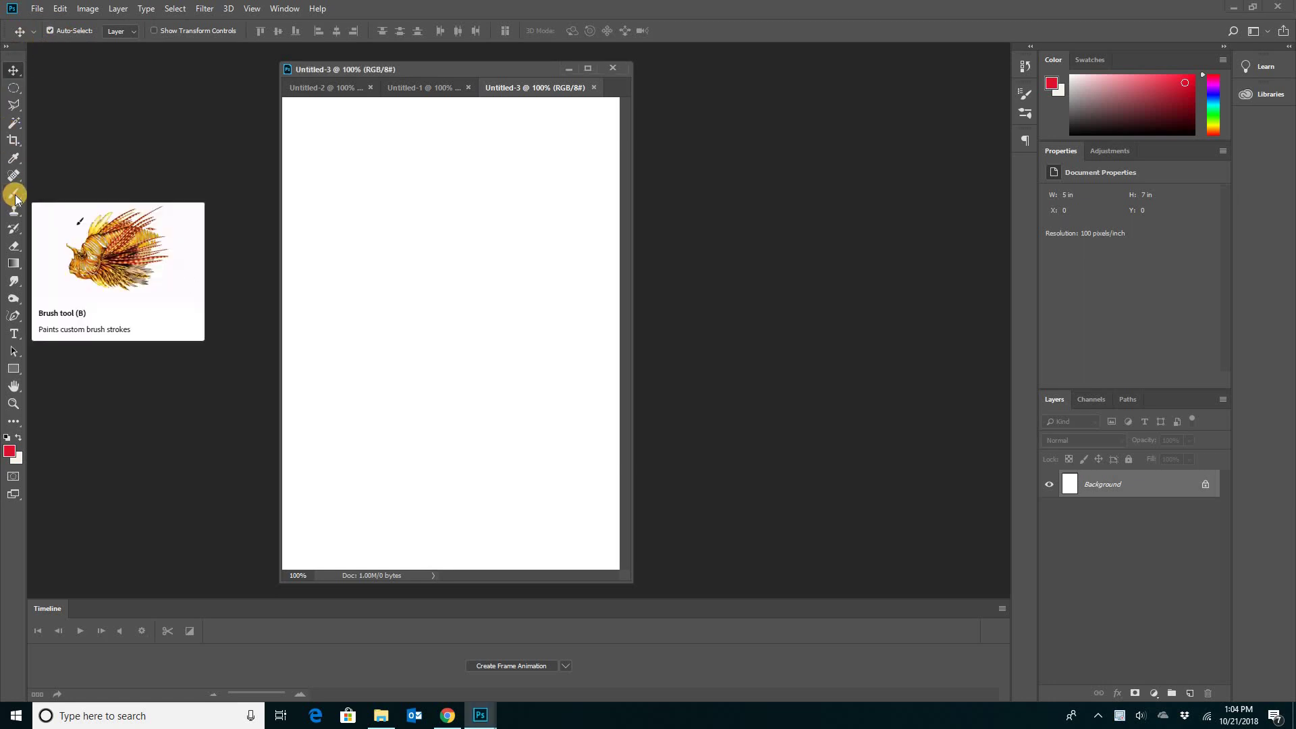
click(19, 196)
drag(20, 196, 65, 198)
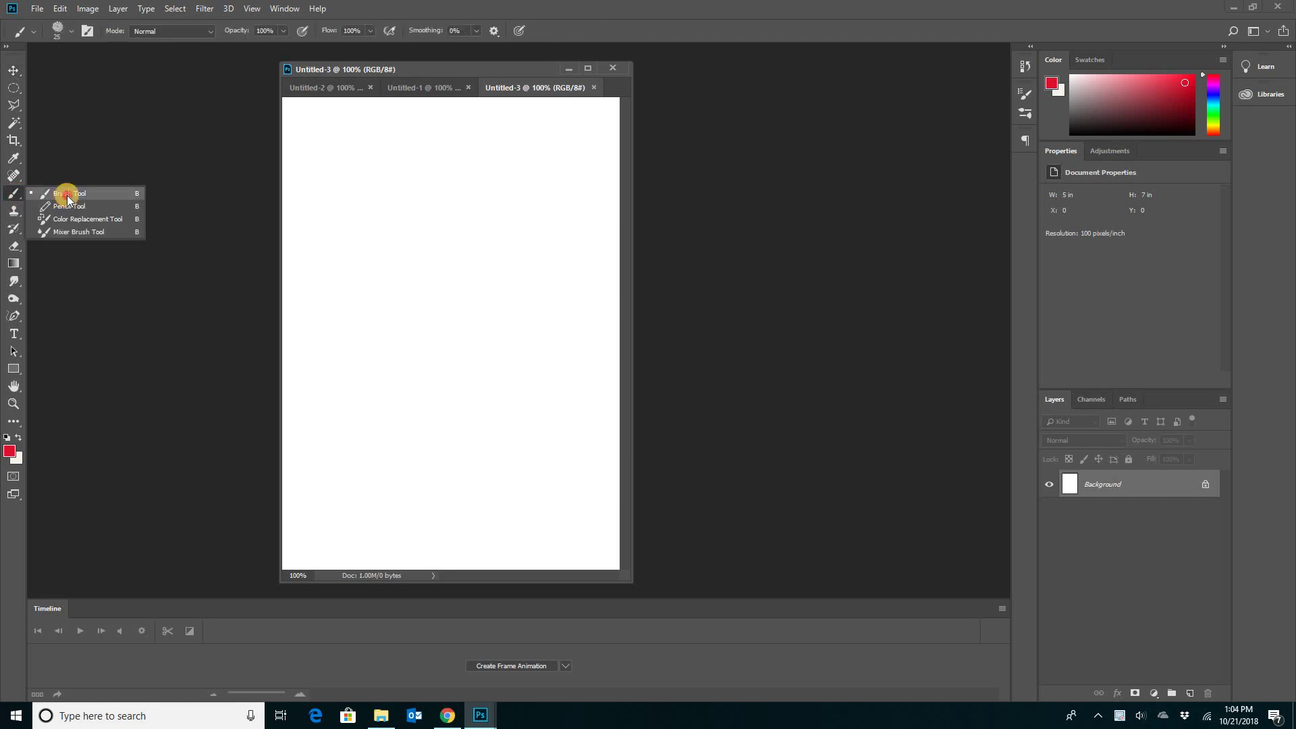
drag(68, 200, 66, 199)
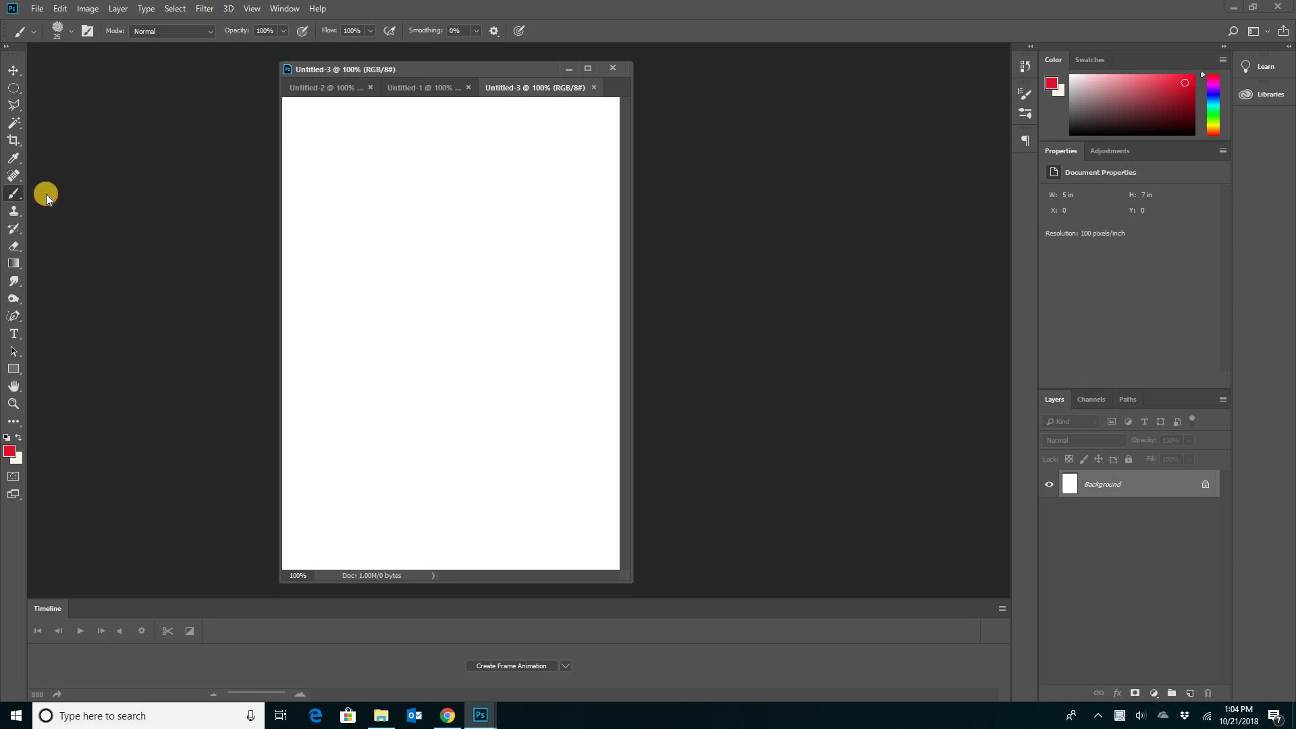
Open the brush presets from the start of the list and enlarge the picker so that more brushes fit.
click(72, 30)
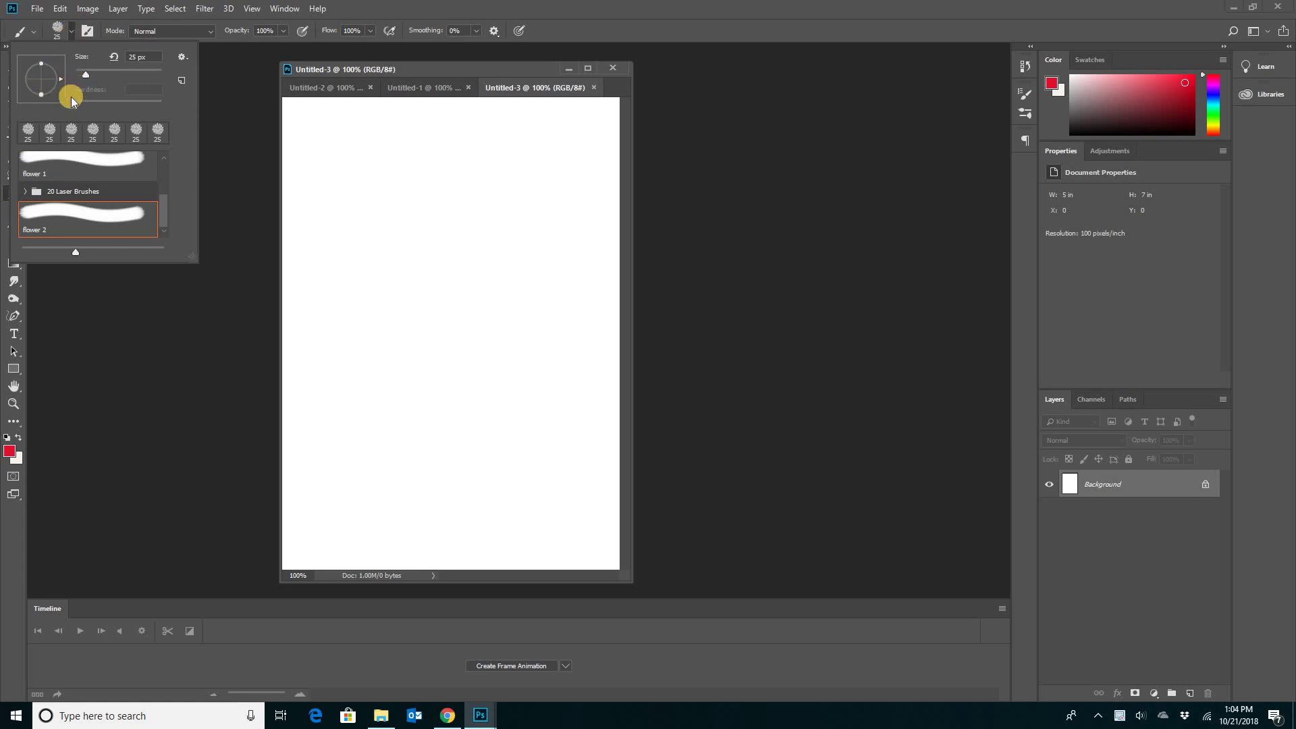
drag(165, 200, 165, 150)
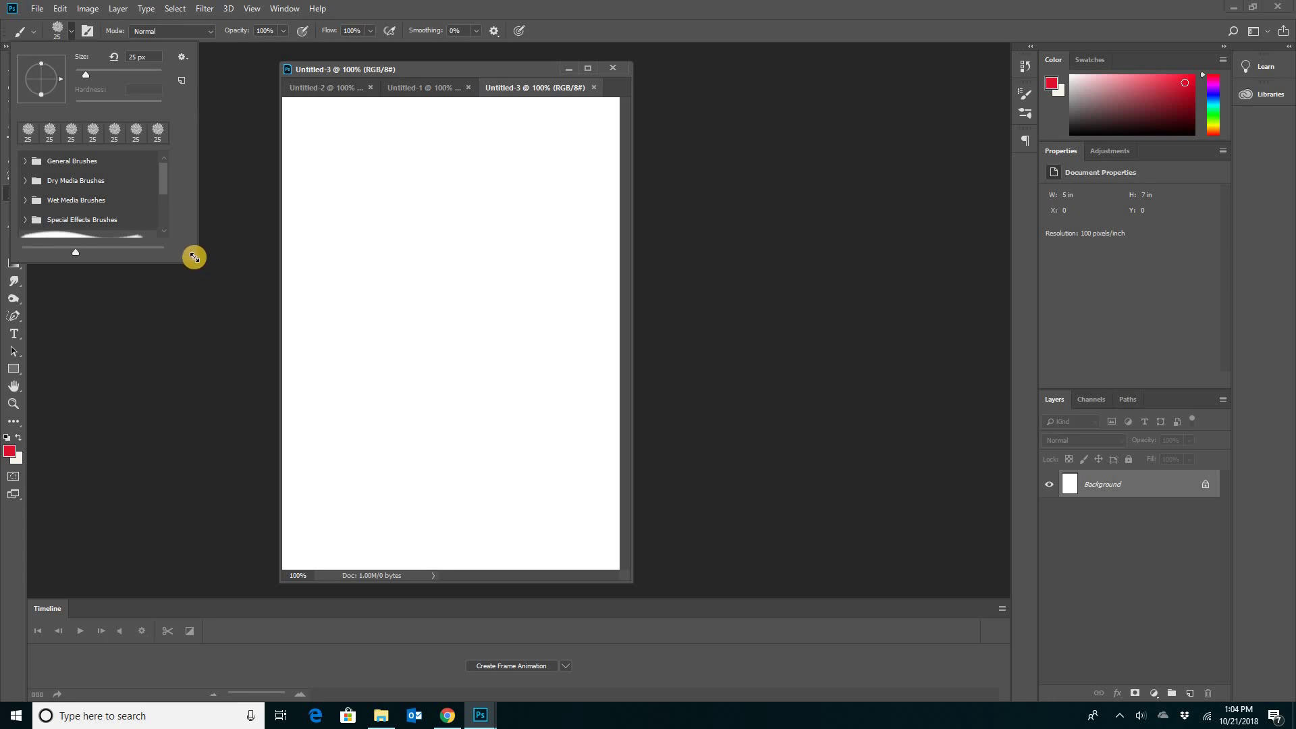
drag(194, 257, 193, 467)
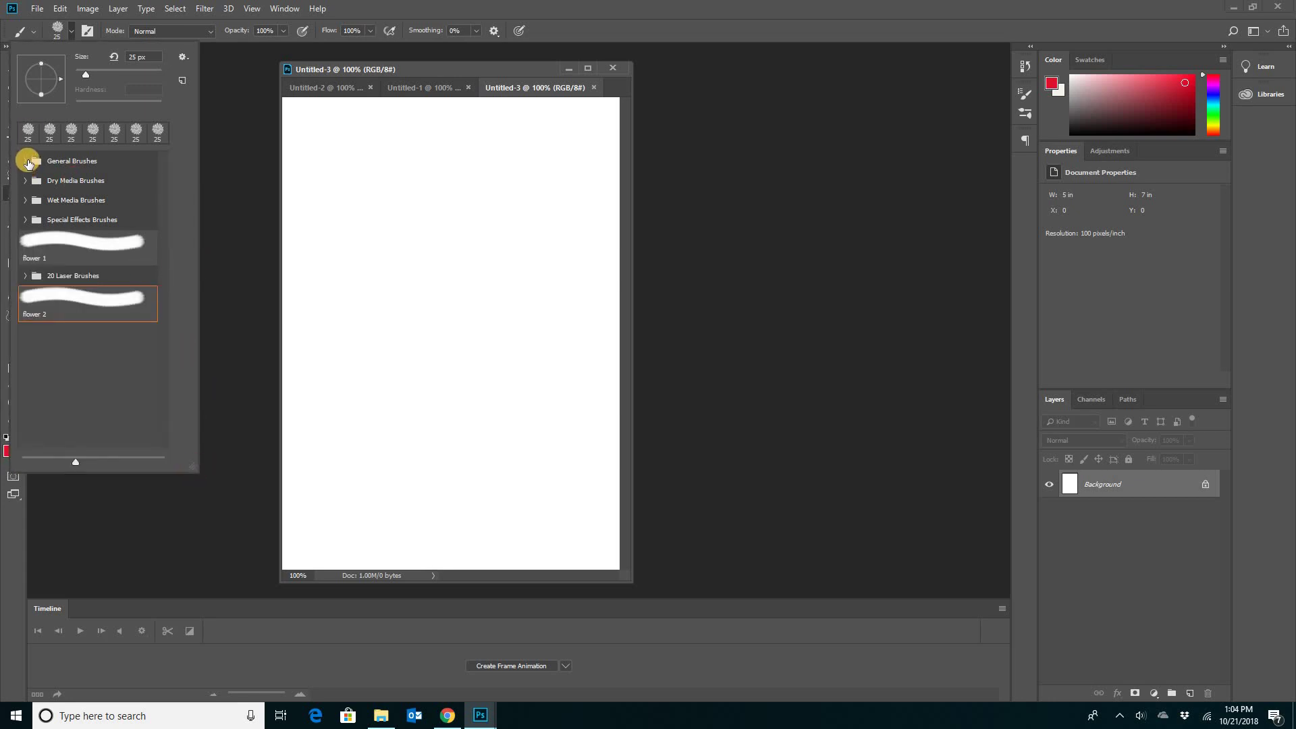
Paint a red test stroke near the top of the canvas with the Soft Round brush from General Brushes.
click(26, 160)
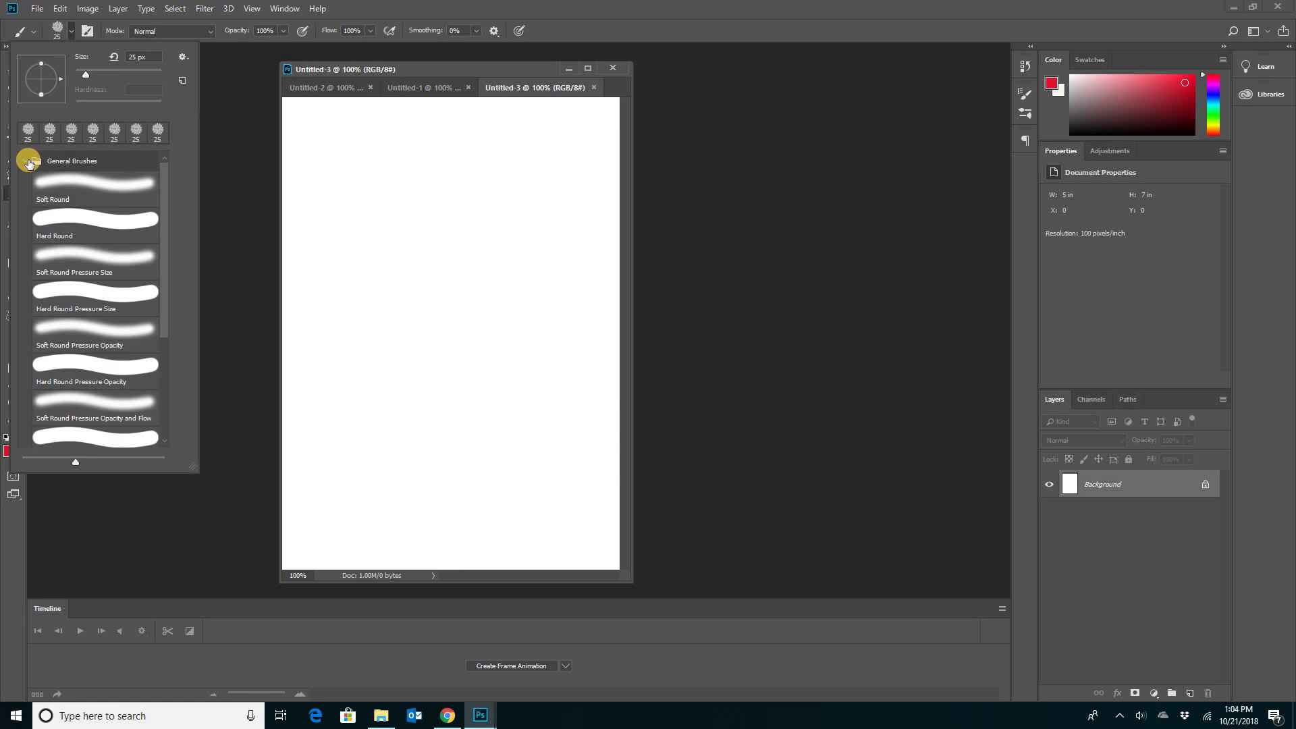
click(95, 180)
mouse_move(304, 164)
mouse_down()
mouse_move(455, 162)
mouse_move(377, 136)
mouse_up()
Paint a horizontal stroke with the Hard Round brush just below the soft stroke.
click(70, 31)
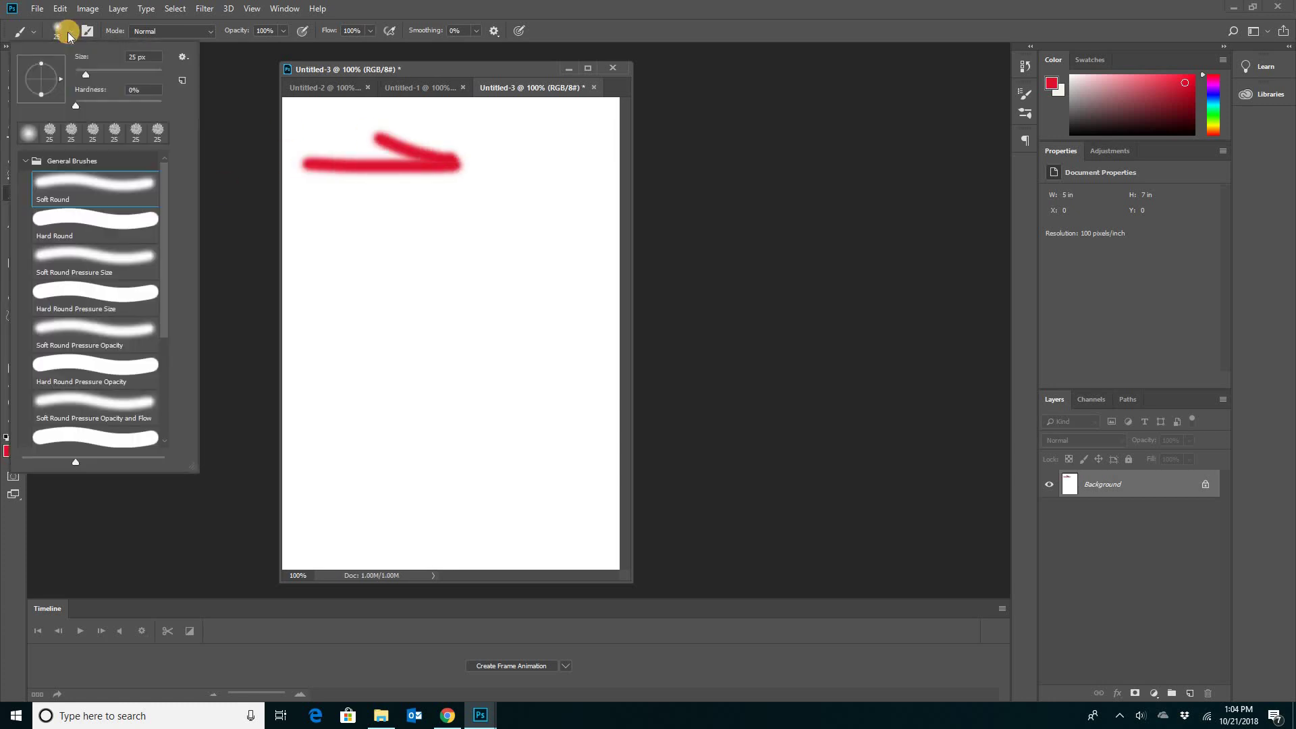
click(62, 217)
drag(327, 199, 476, 194)
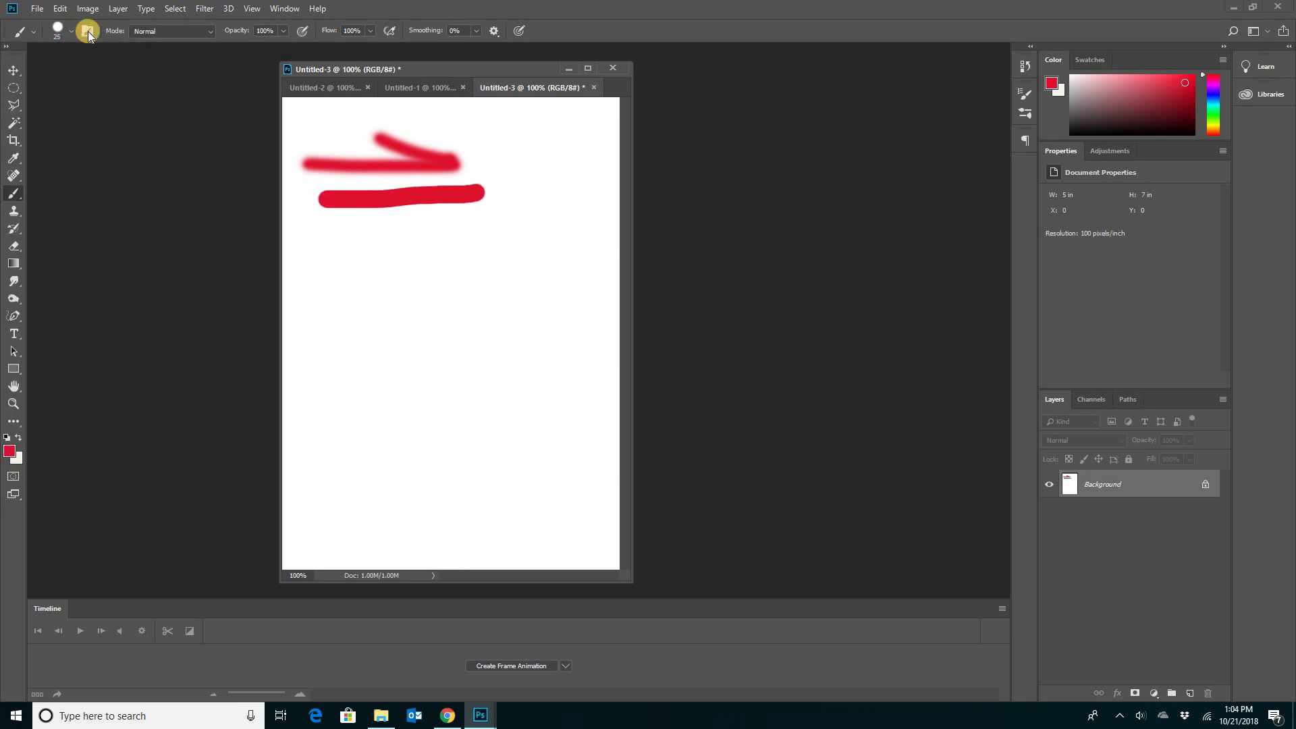
Paint a Hard Round stroke at 36% opacity below the solid one, and overpaint it at 100% opacity.
click(283, 31)
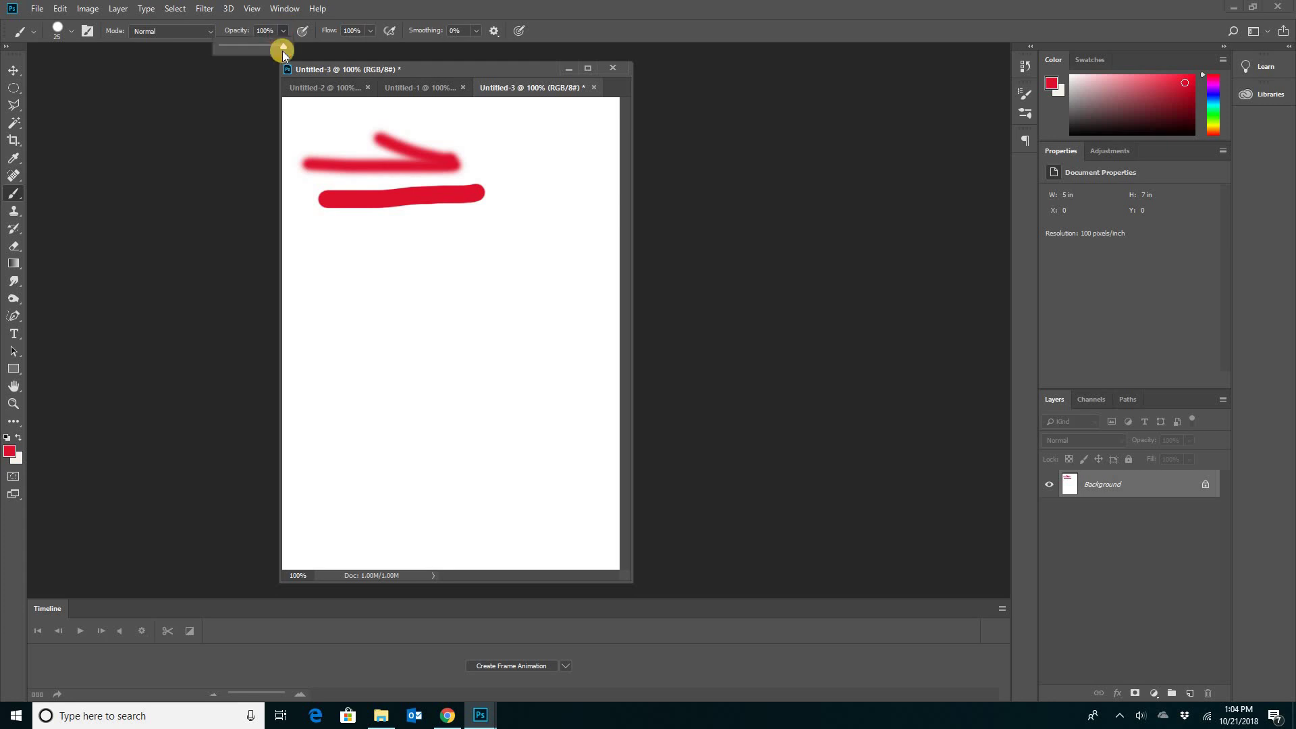
drag(281, 47, 241, 46)
drag(338, 237, 476, 227)
drag(278, 45, 329, 46)
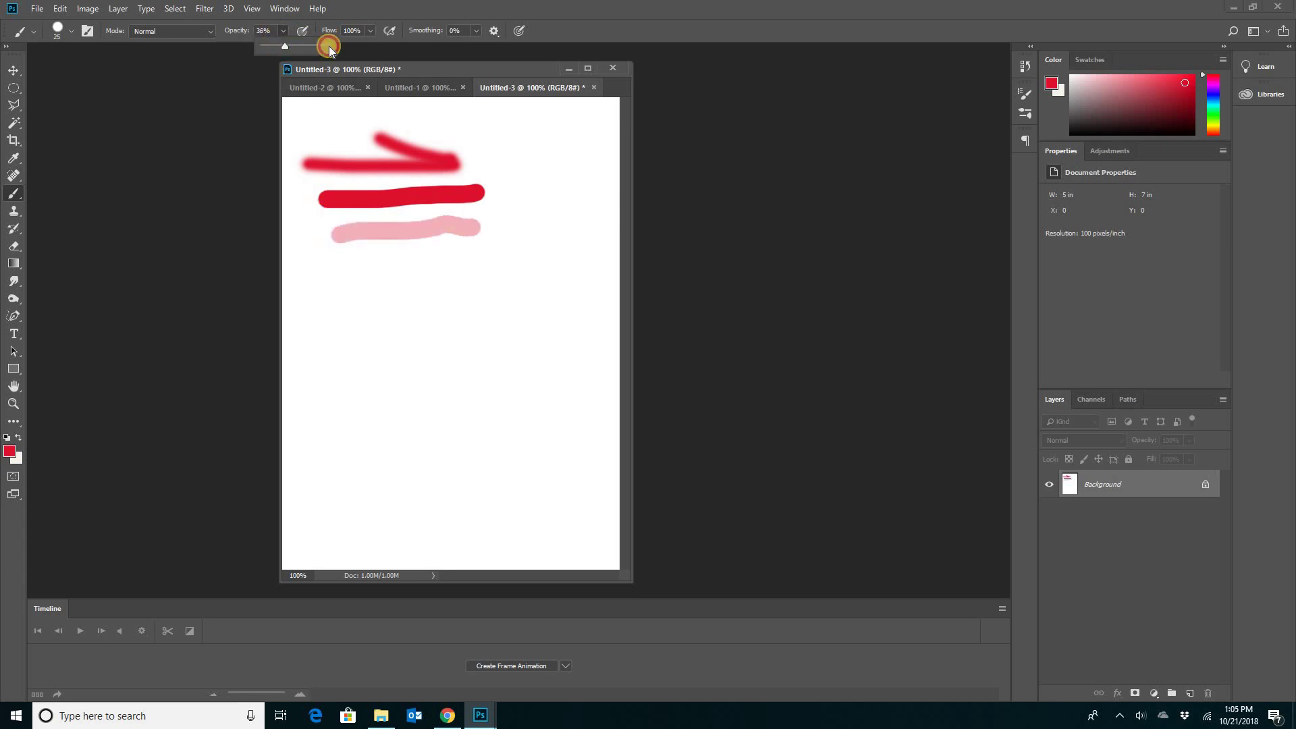
drag(336, 197, 446, 229)
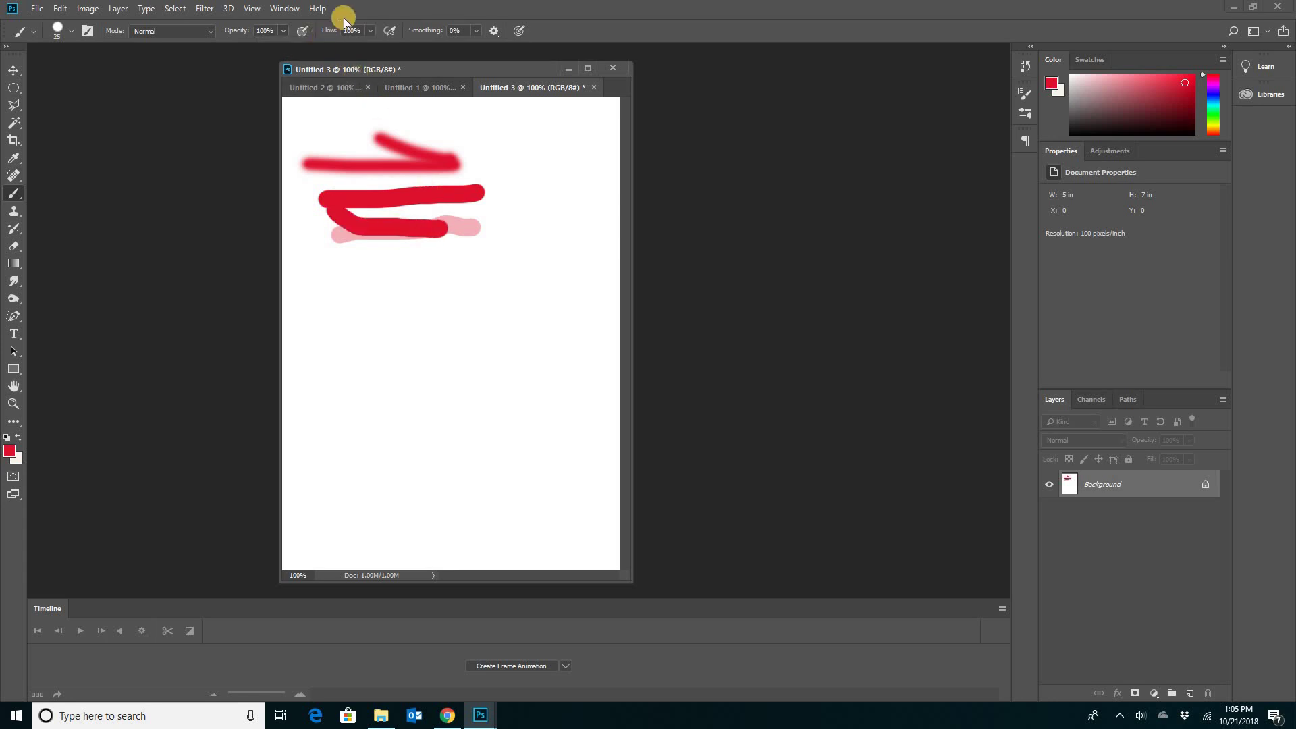
Paint curved strokes below and across the existing strokes with Kyle's Real Oils - 01 from Wet Media Brushes.
click(71, 30)
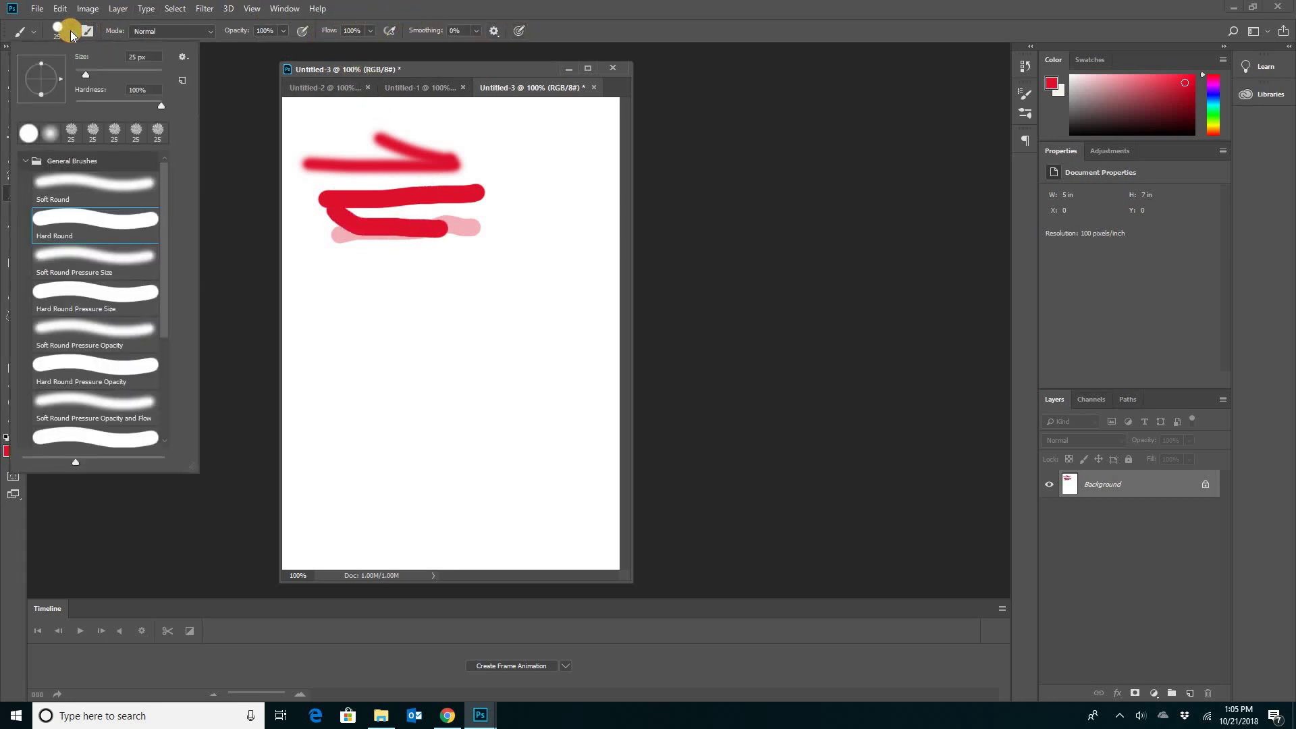
click(27, 163)
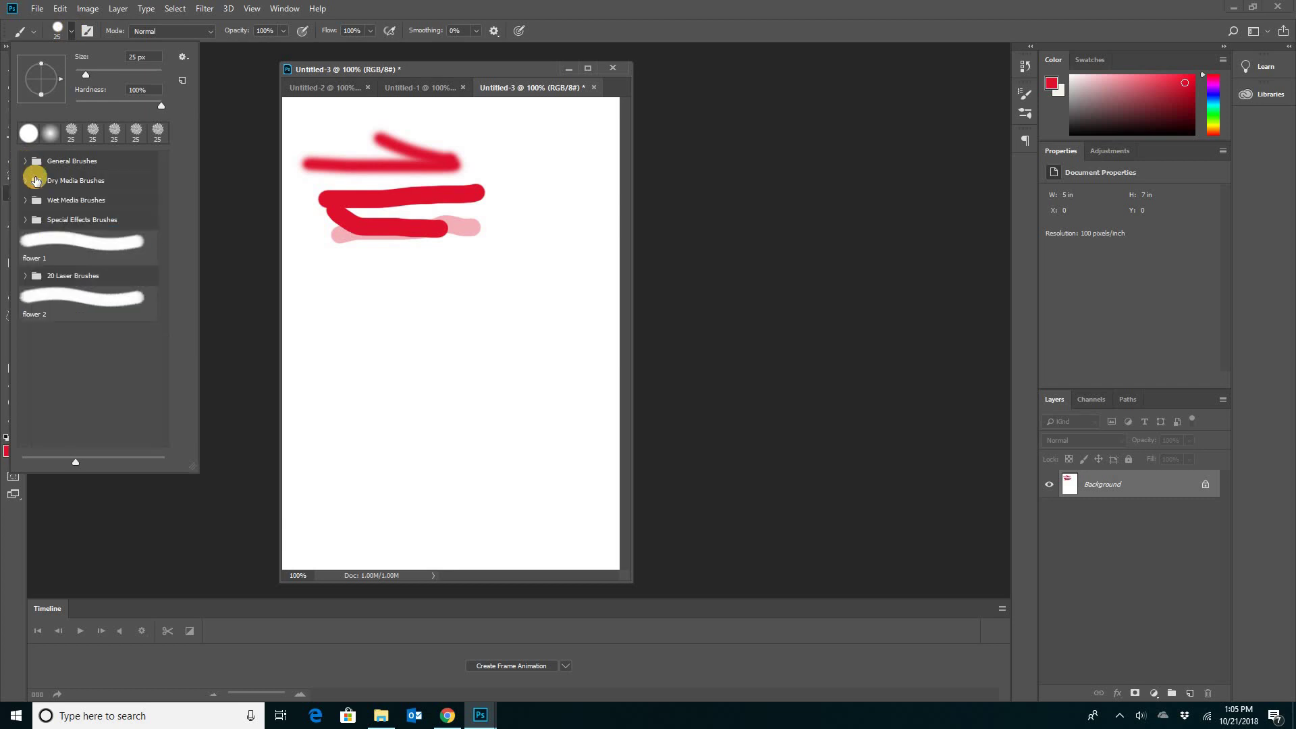
click(23, 201)
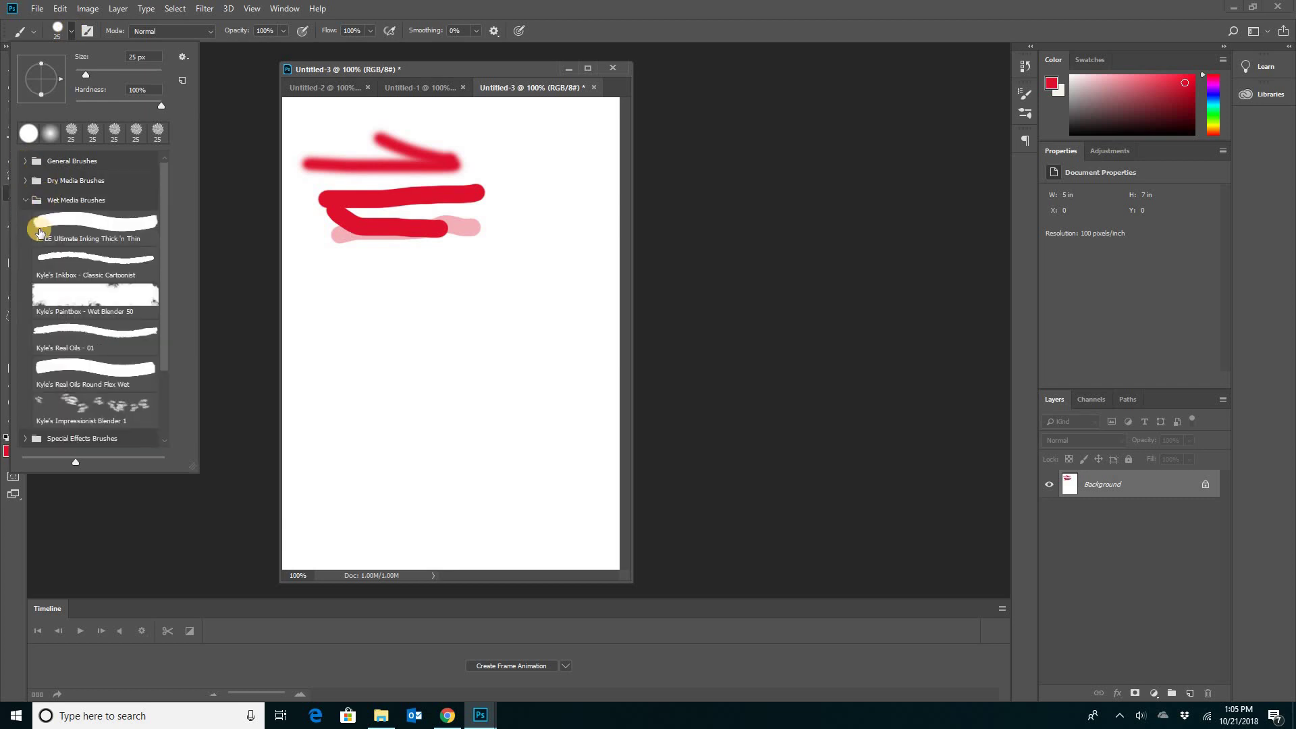
click(78, 331)
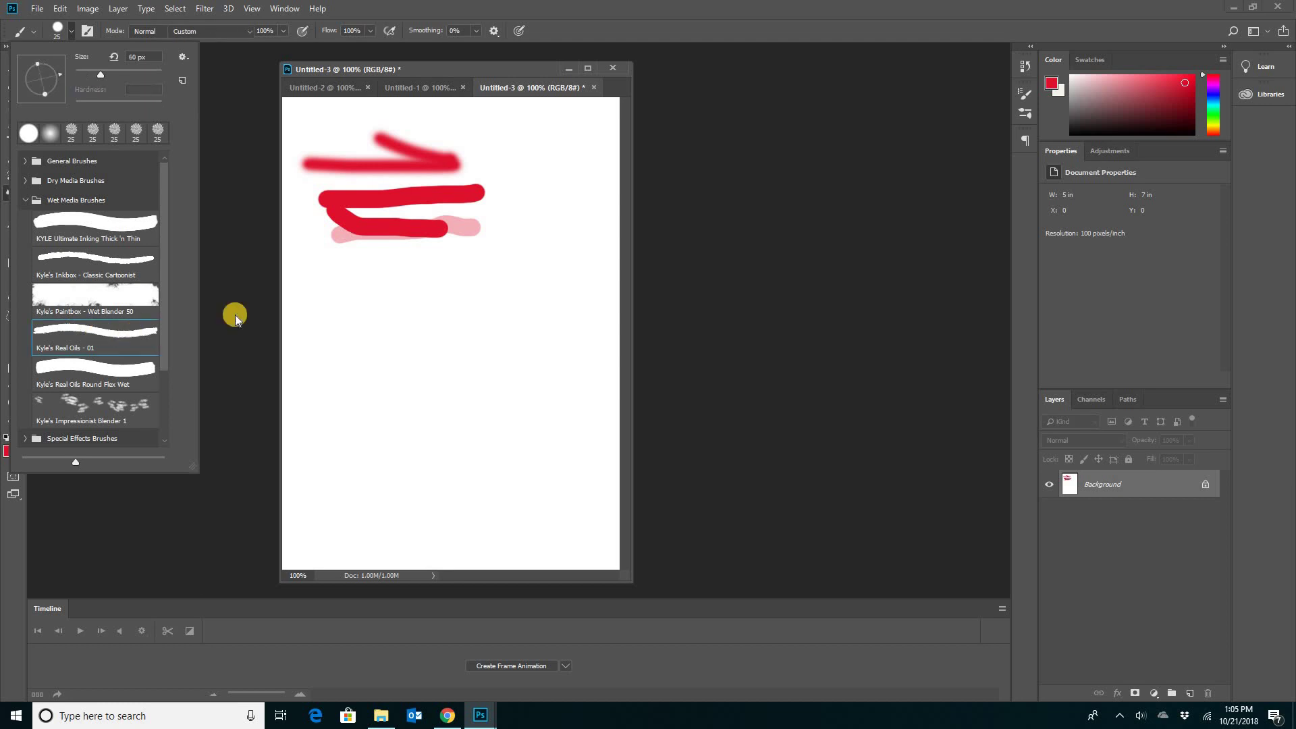
mouse_move(320, 264)
mouse_down()
mouse_move(434, 292)
mouse_move(480, 265)
mouse_up()
mouse_move(451, 210)
mouse_down()
mouse_move(407, 255)
mouse_move(401, 199)
mouse_move(370, 219)
mouse_move(360, 202)
mouse_move(397, 167)
mouse_move(507, 189)
mouse_up()
Smear broad strokes across the red paint with the Kyle's Real Oils Round Flex Wet brush.
click(73, 31)
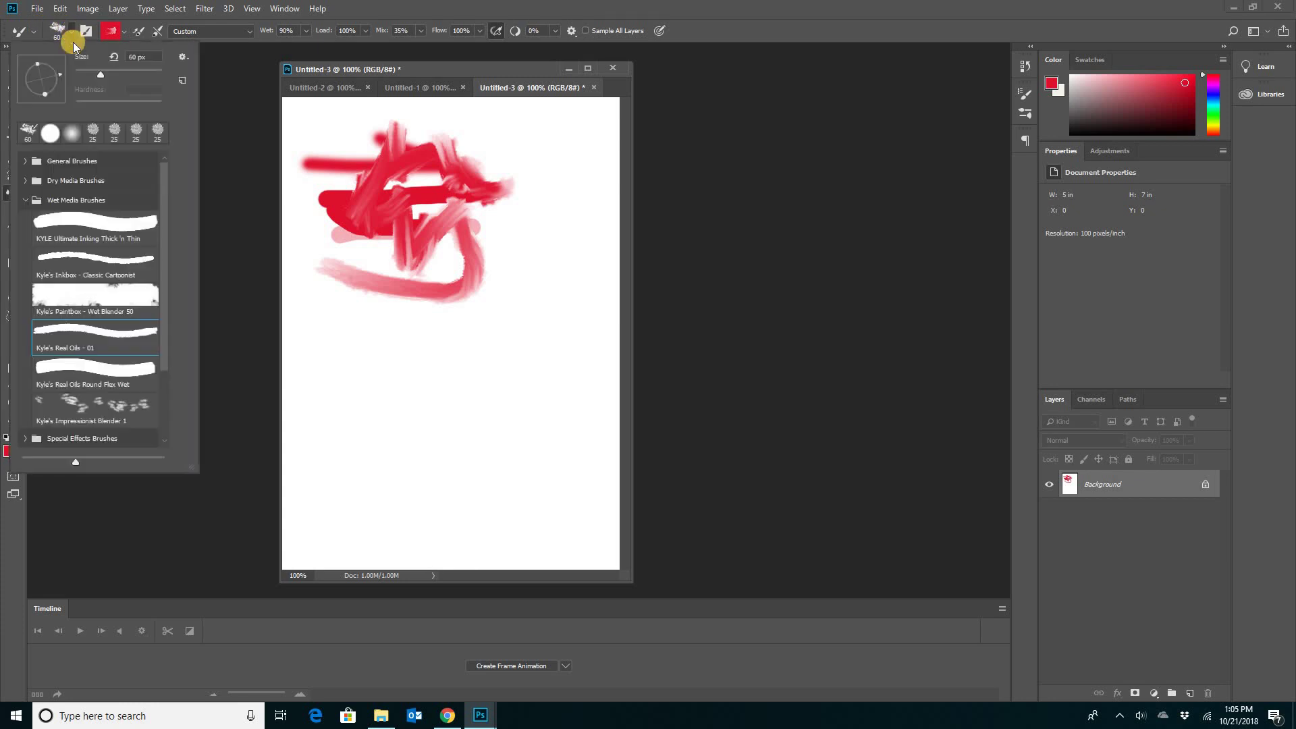
click(73, 369)
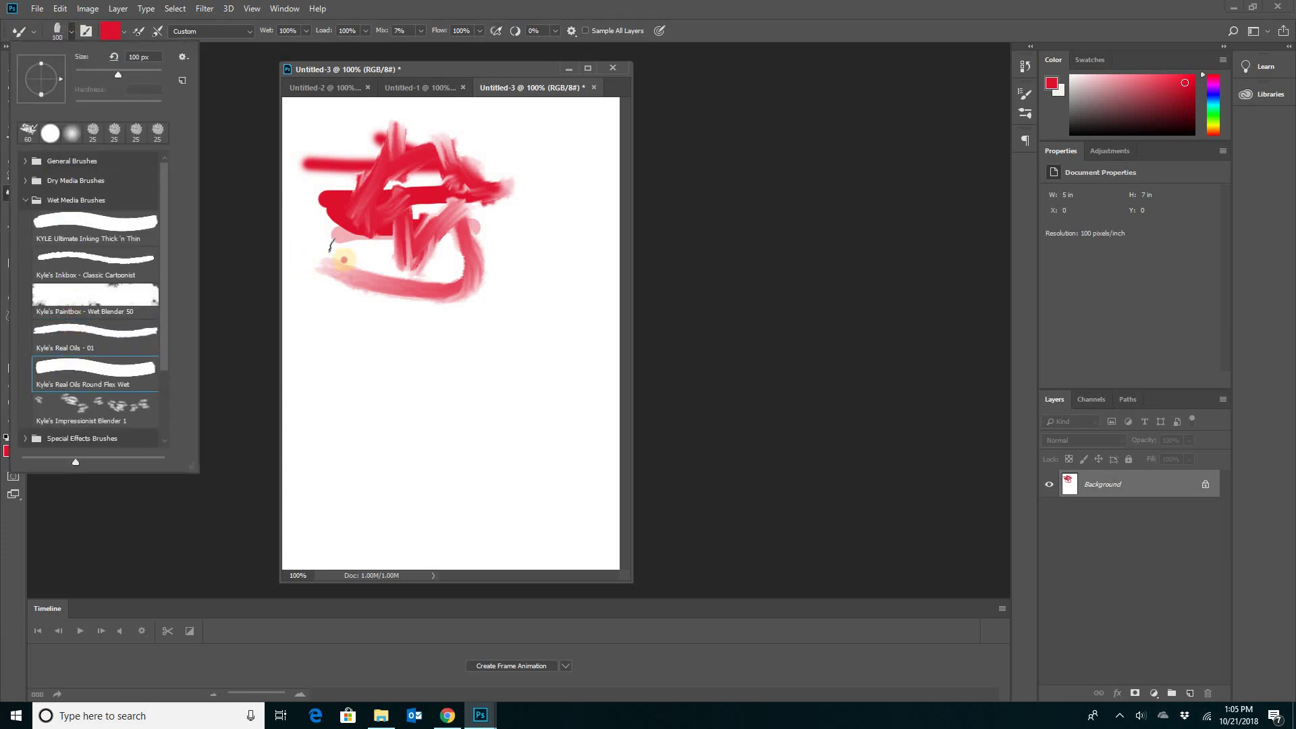
mouse_move(333, 254)
mouse_down()
mouse_move(420, 192)
mouse_move(473, 221)
mouse_move(476, 187)
mouse_move(471, 238)
mouse_move(358, 191)
mouse_move(349, 159)
mouse_move(266, 128)
mouse_up()
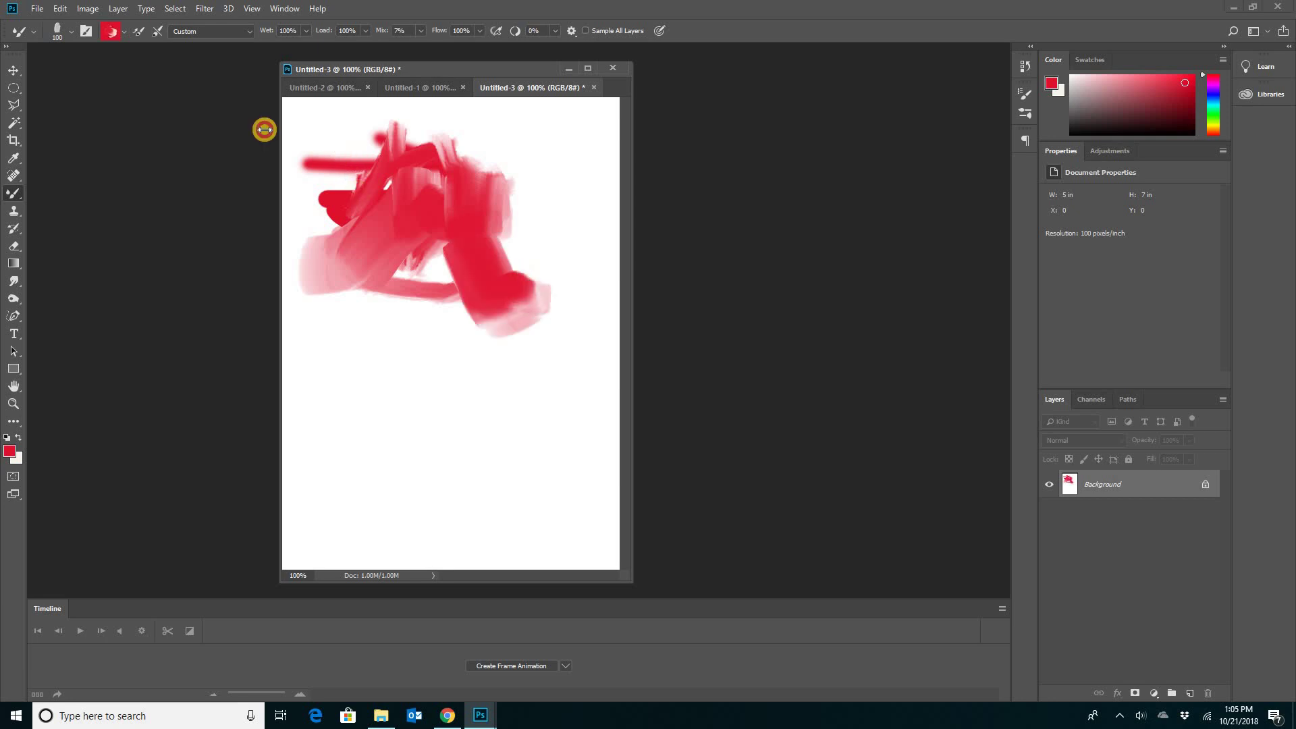
Blend diagonally across the red paint with the Kyle's Impressionist Blender 1 brush.
click(70, 31)
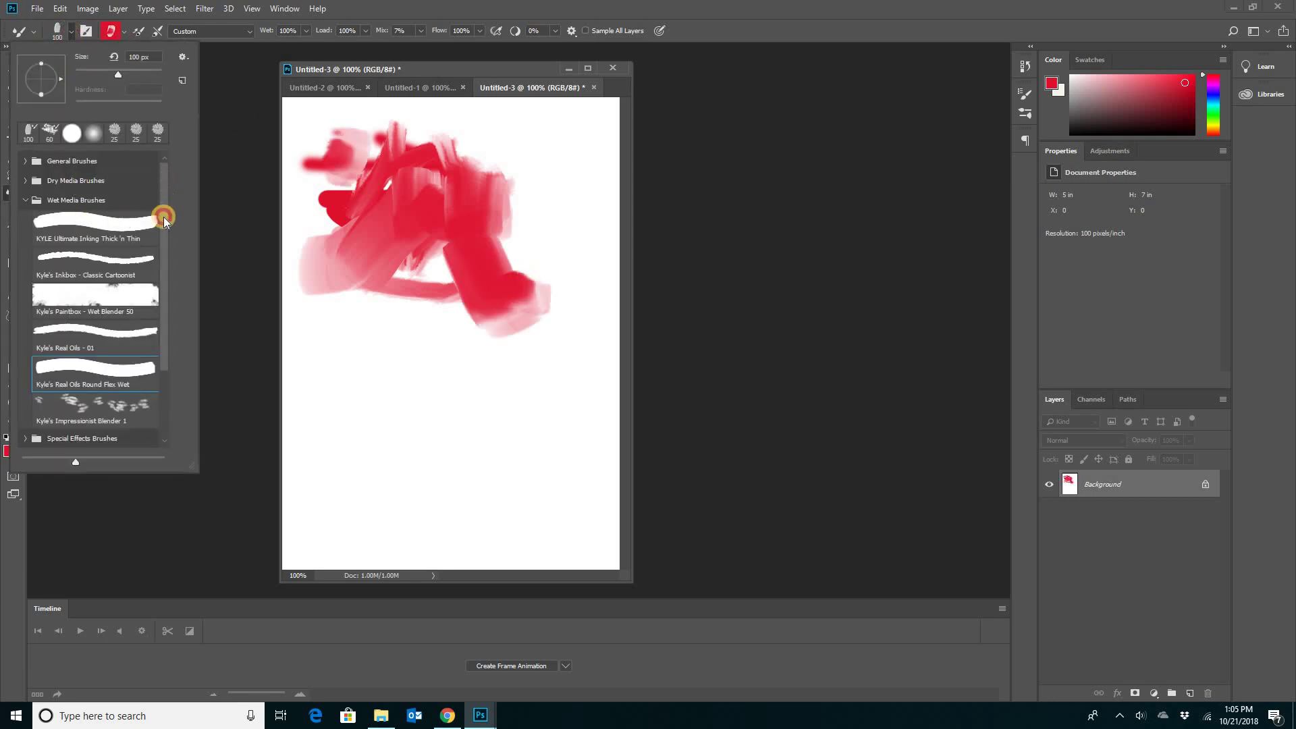
scroll(164, 223, down, 3)
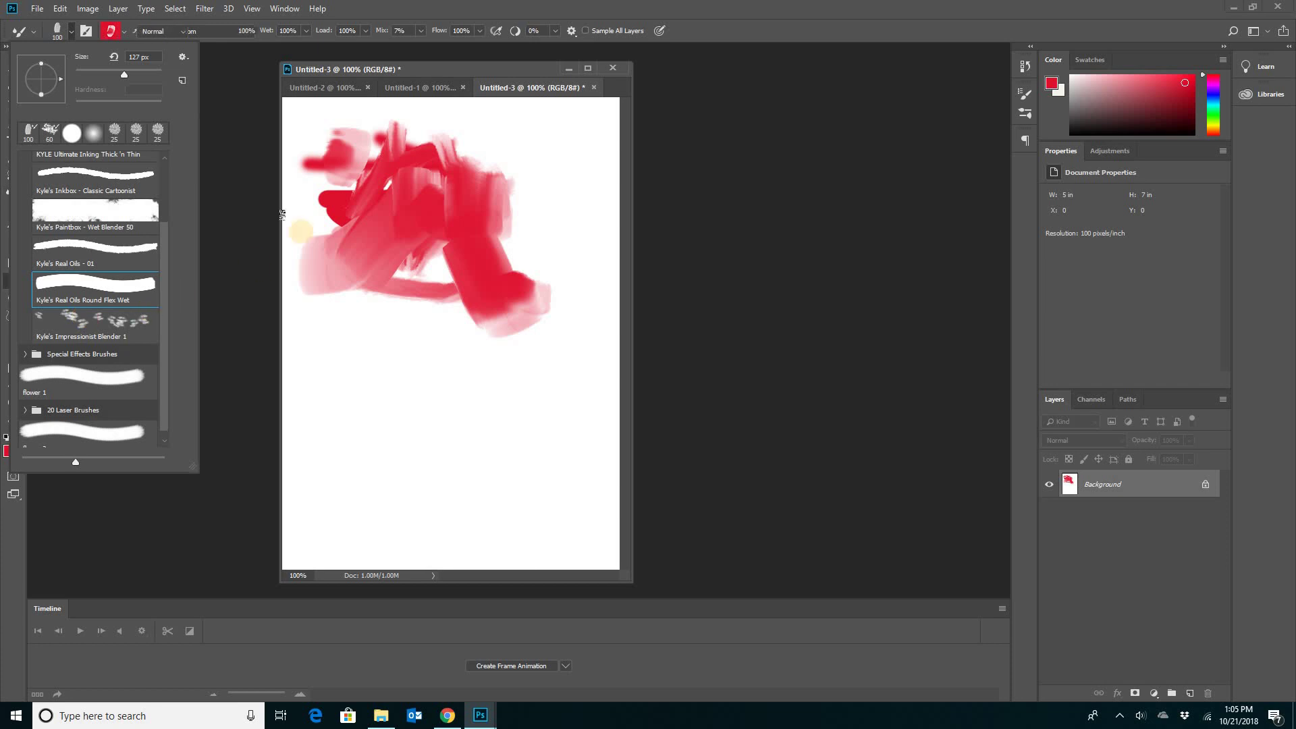
drag(340, 154, 525, 271)
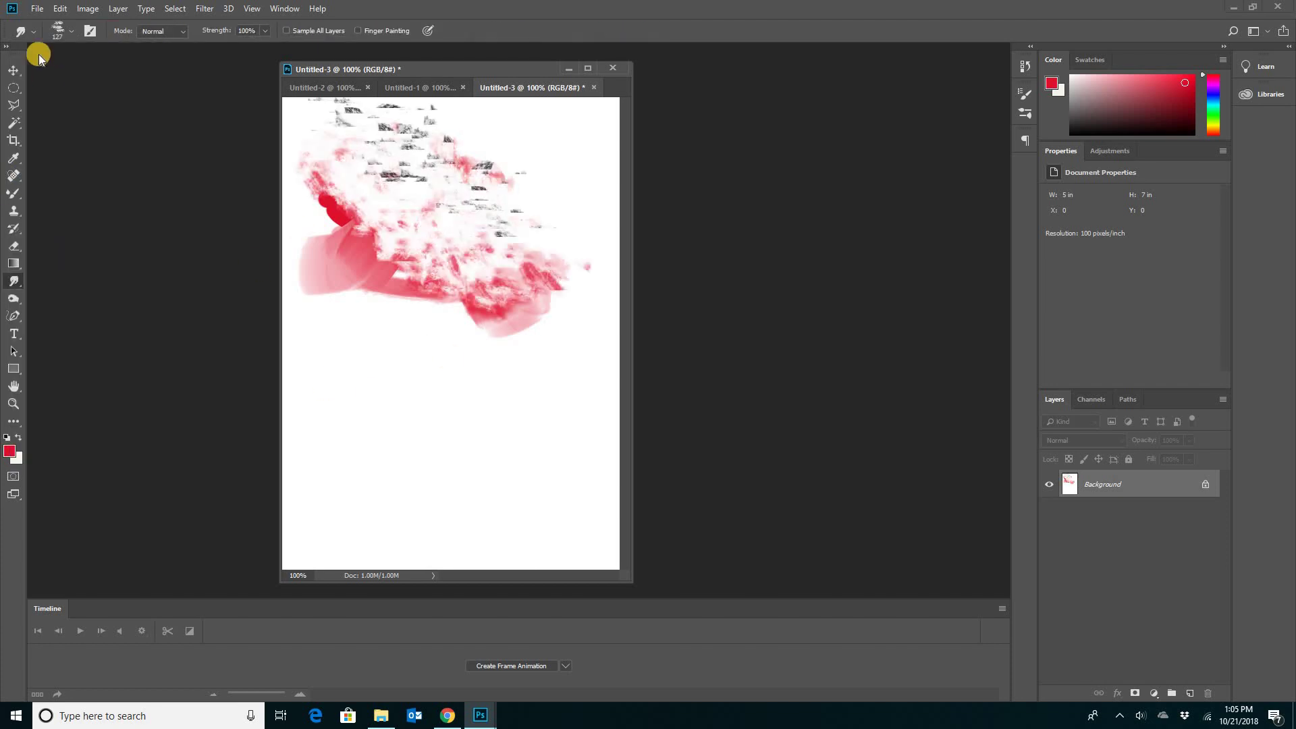
Smudge the red paint down into the blank canvas with Kyle's All Purpose concept brush from Special Effects Brushes.
click(72, 31)
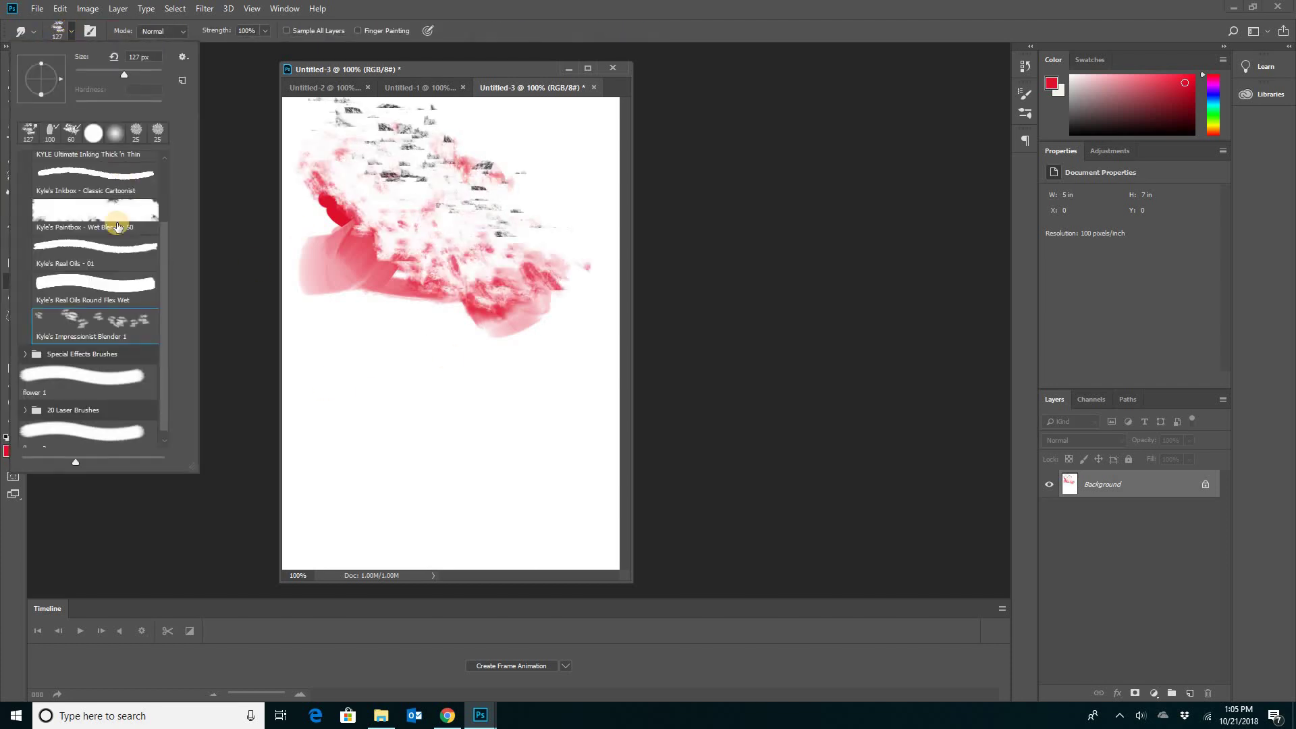
drag(165, 250, 172, 292)
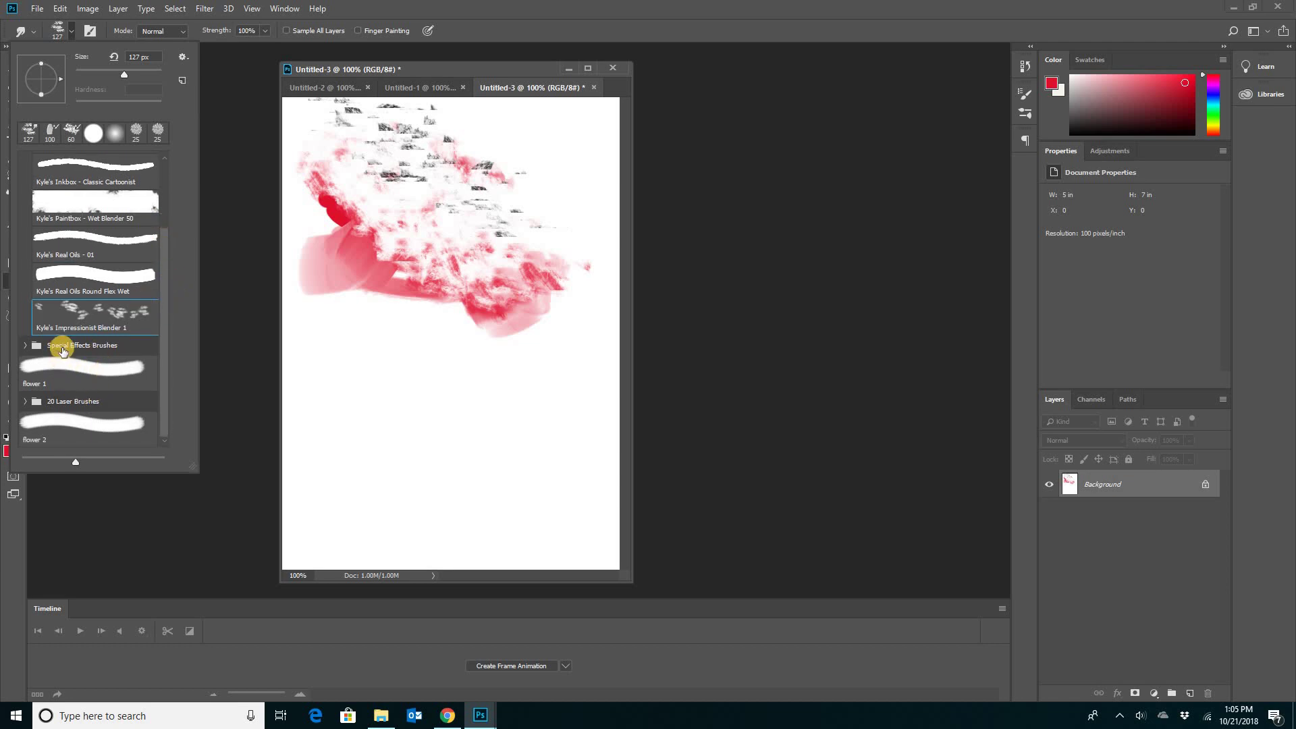
click(28, 347)
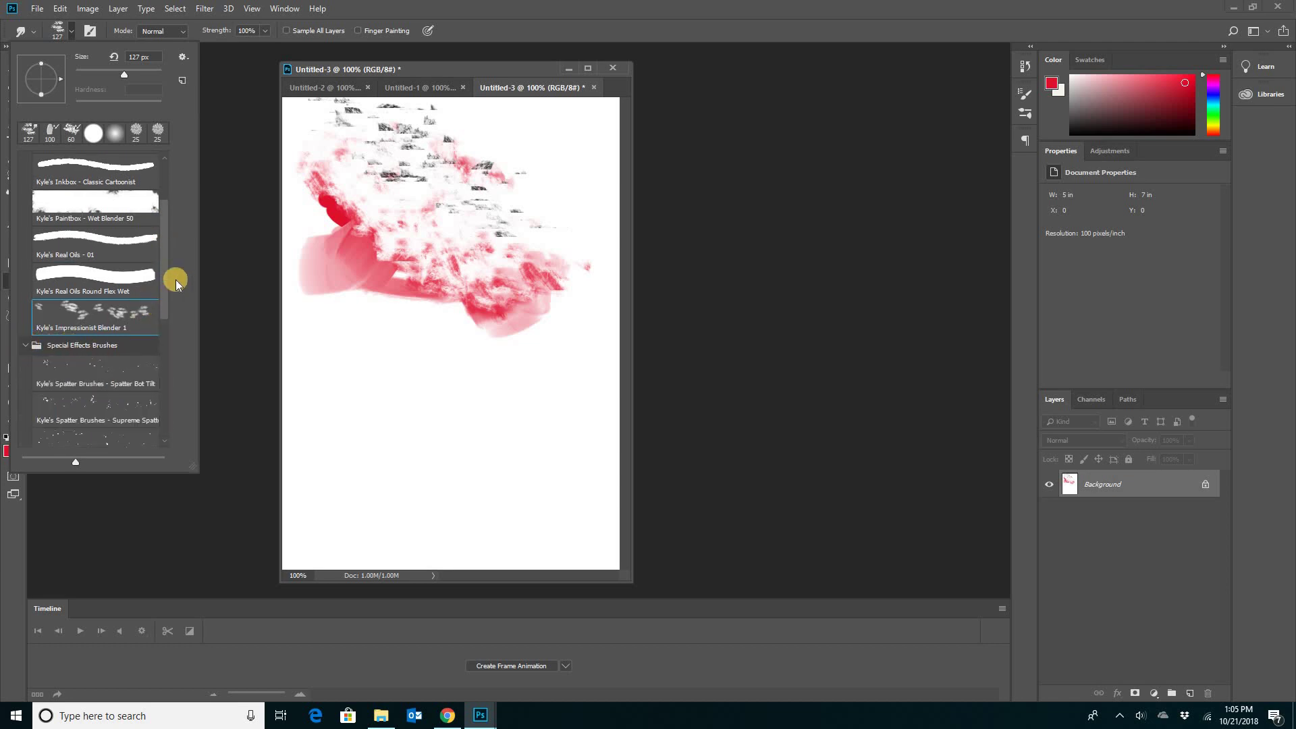
mouse_move(164, 274)
mouse_down()
mouse_move(161, 328)
mouse_move(81, 338)
mouse_up()
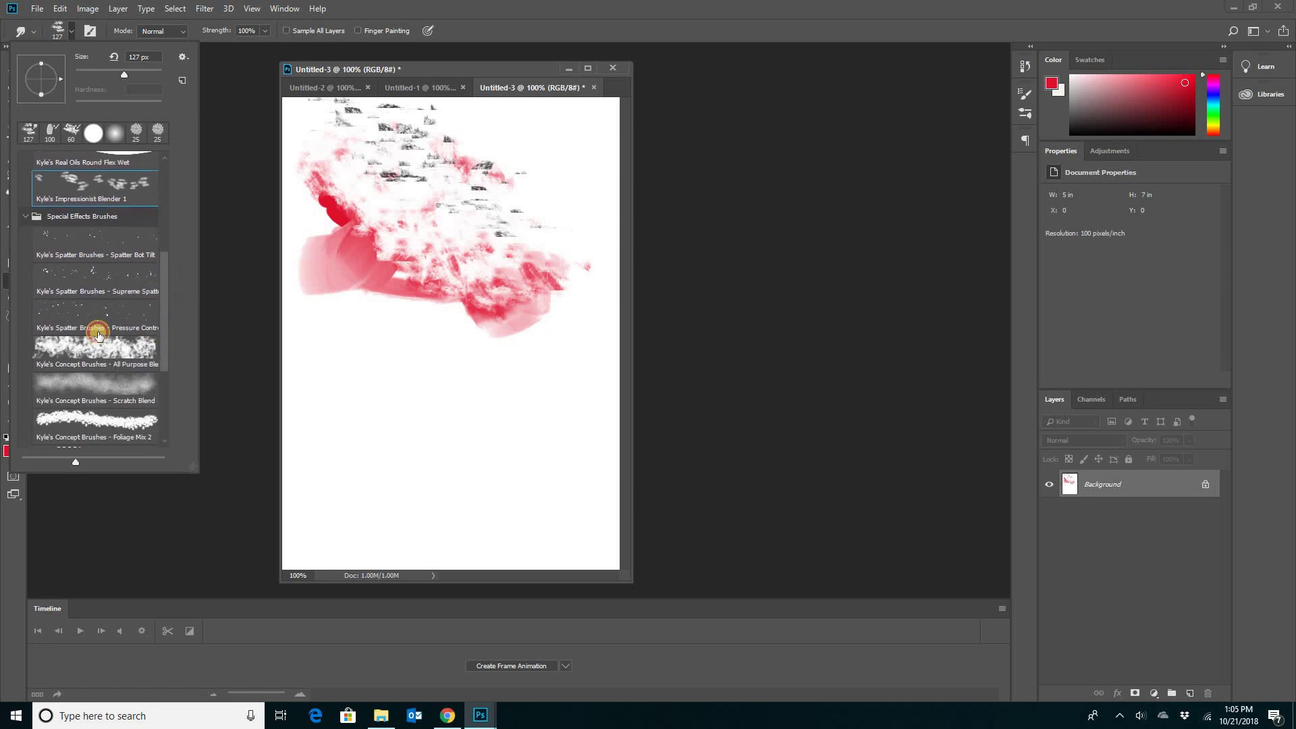
click(85, 351)
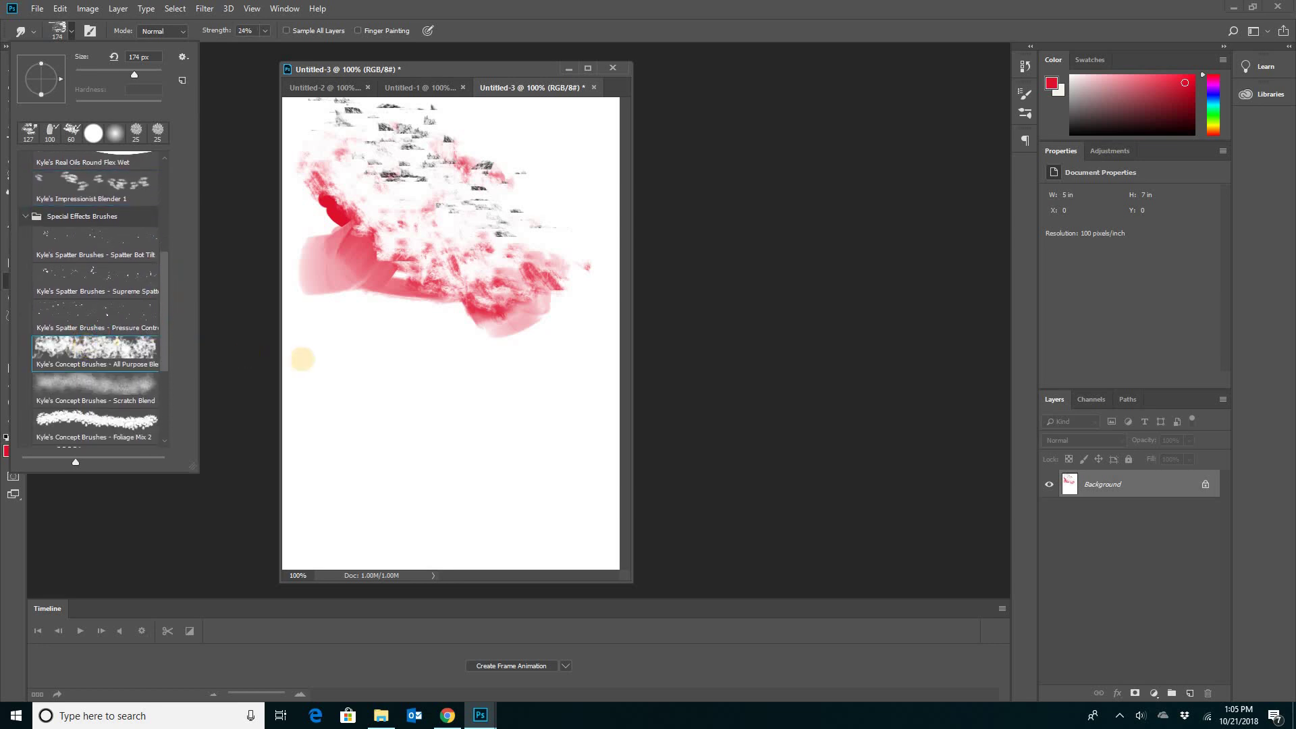
drag(387, 372, 458, 384)
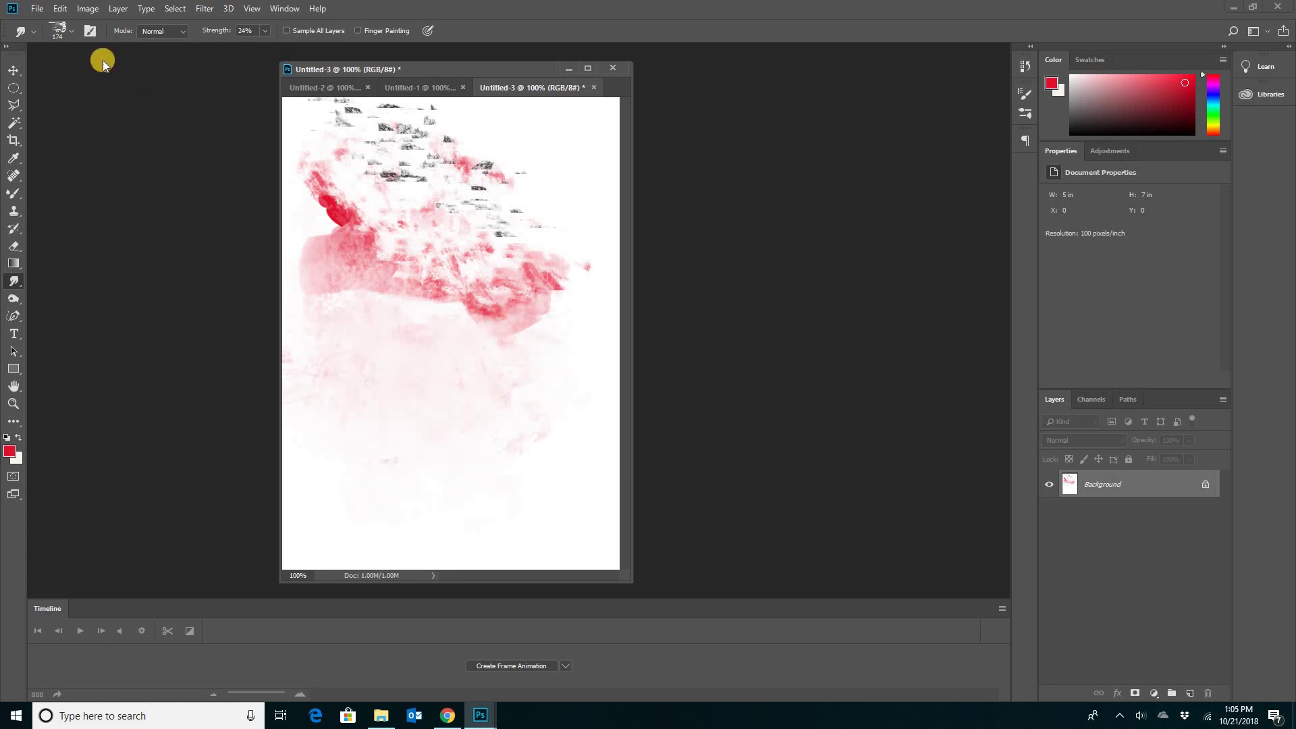
Scatter red spatter over the middle and lower canvas with Kyle's Supreme Spatter brush.
click(69, 30)
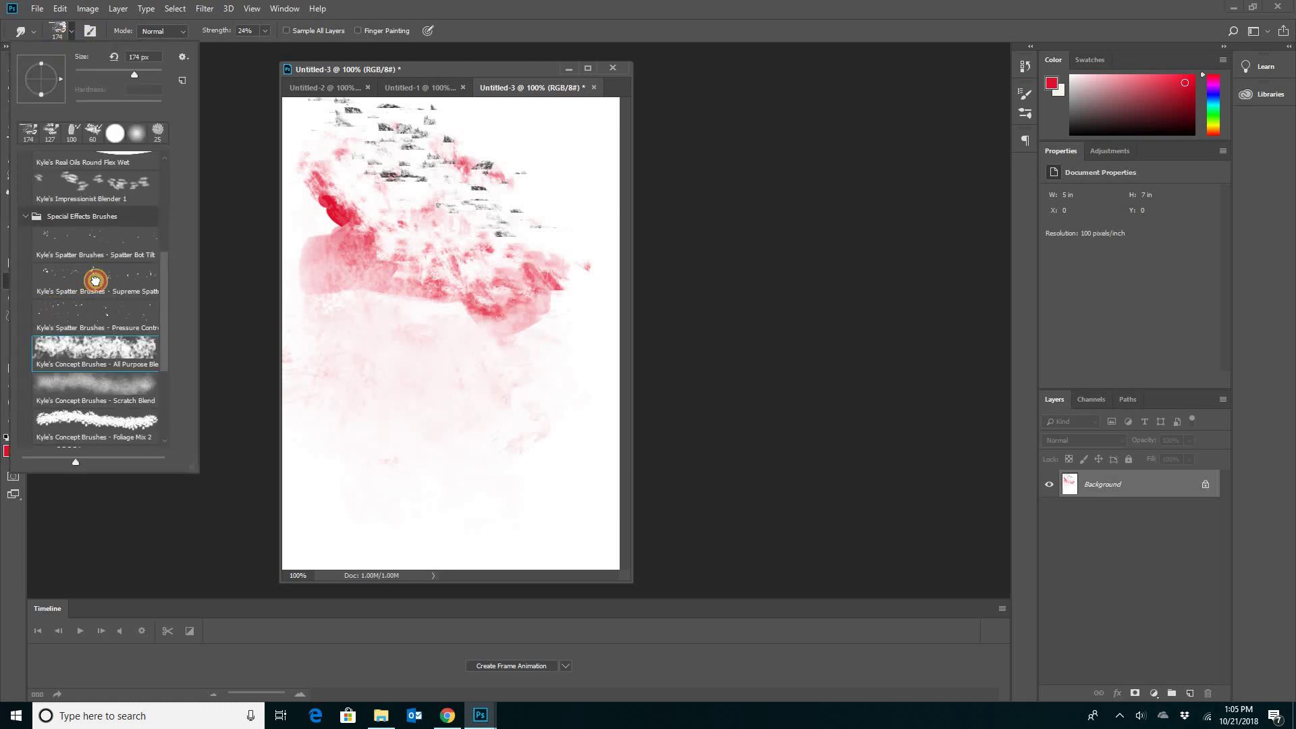
click(95, 278)
drag(407, 396, 494, 434)
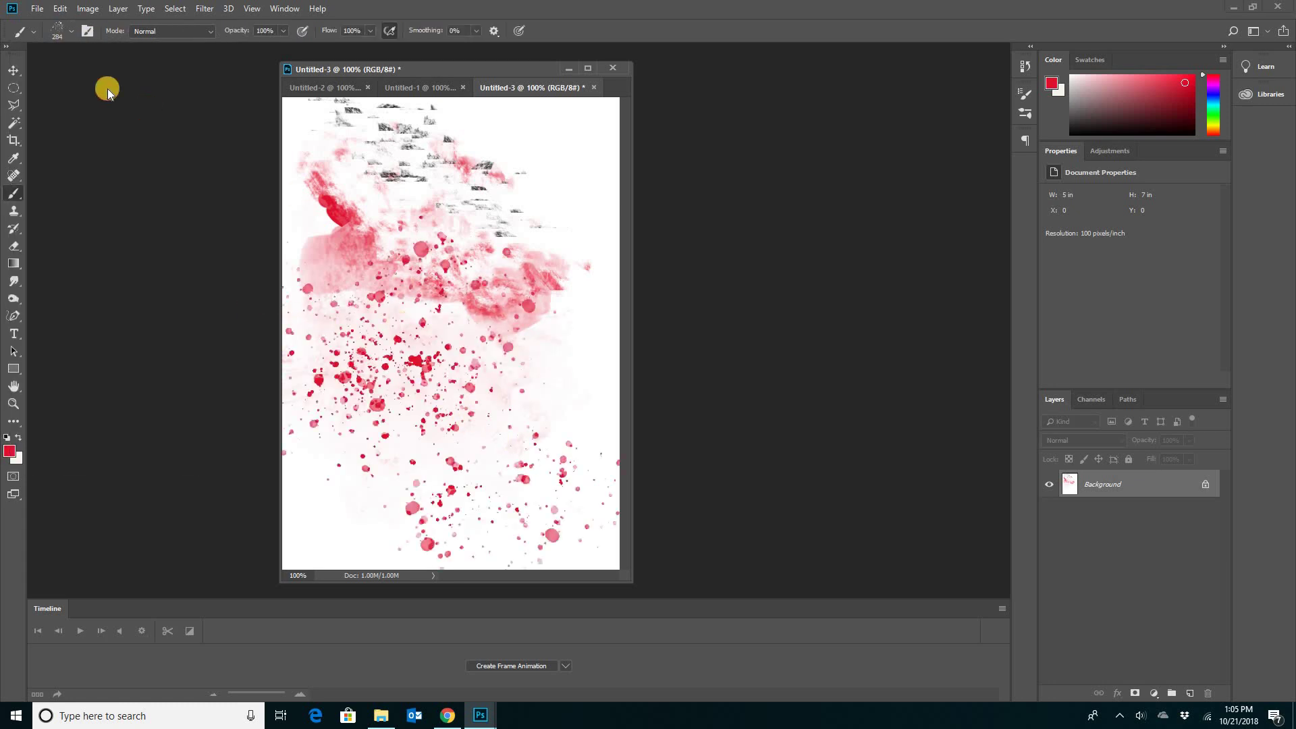
Paint dotted halftone strokes through the middle of the canvas with the Kyle's Screentones 35 brush.
click(71, 31)
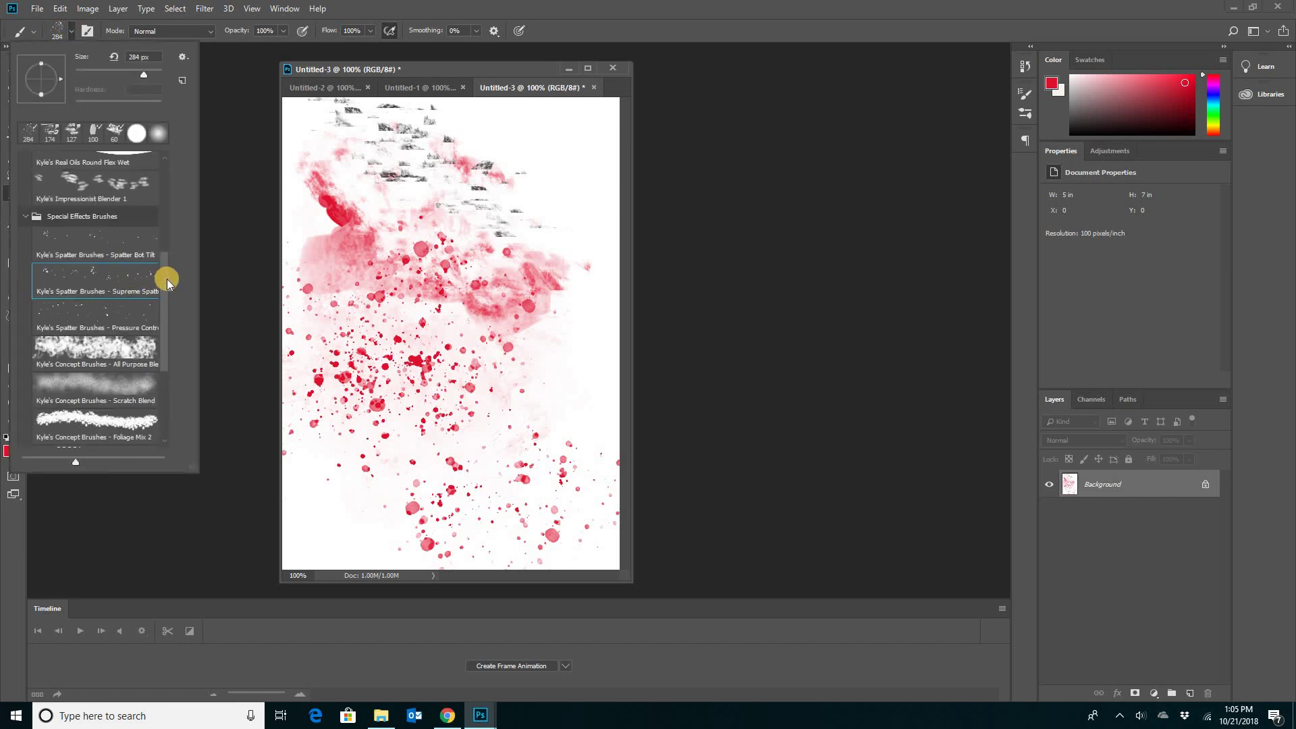
scroll(164, 258, up, 1)
scroll(162, 302, down, 3)
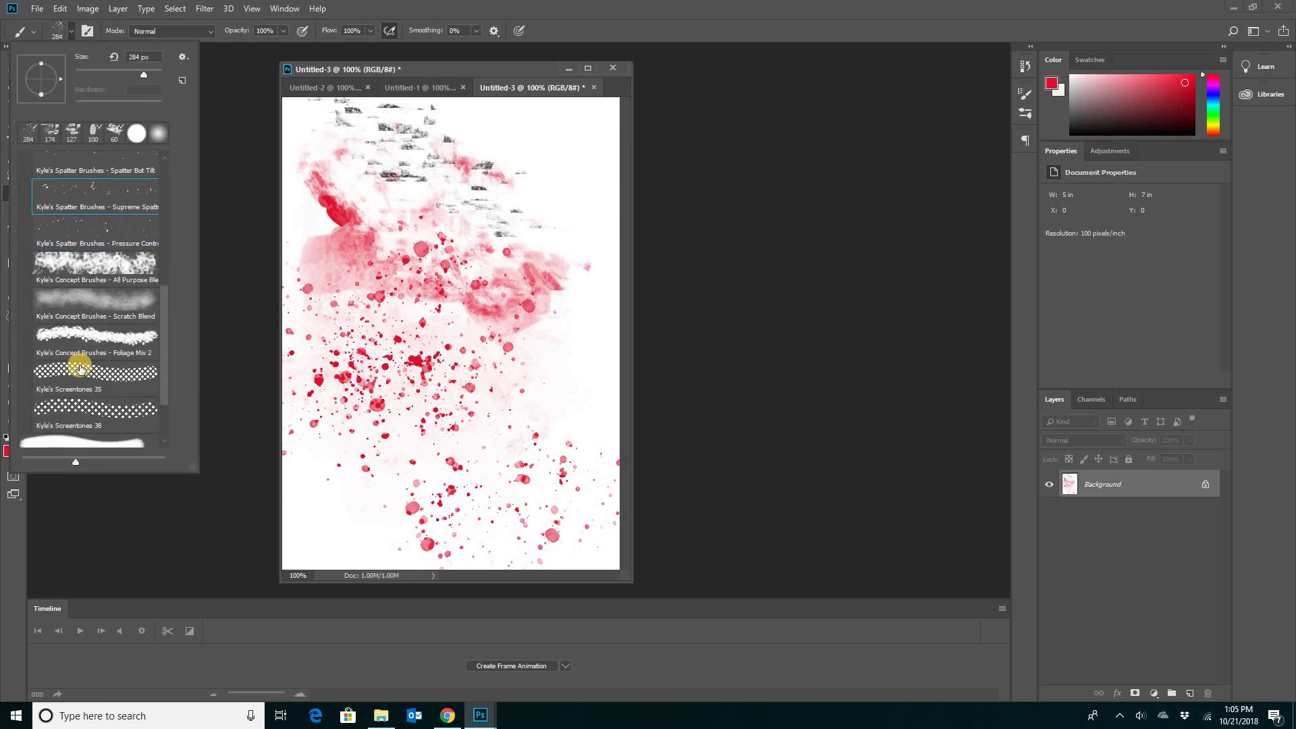
click(122, 387)
drag(501, 181, 395, 337)
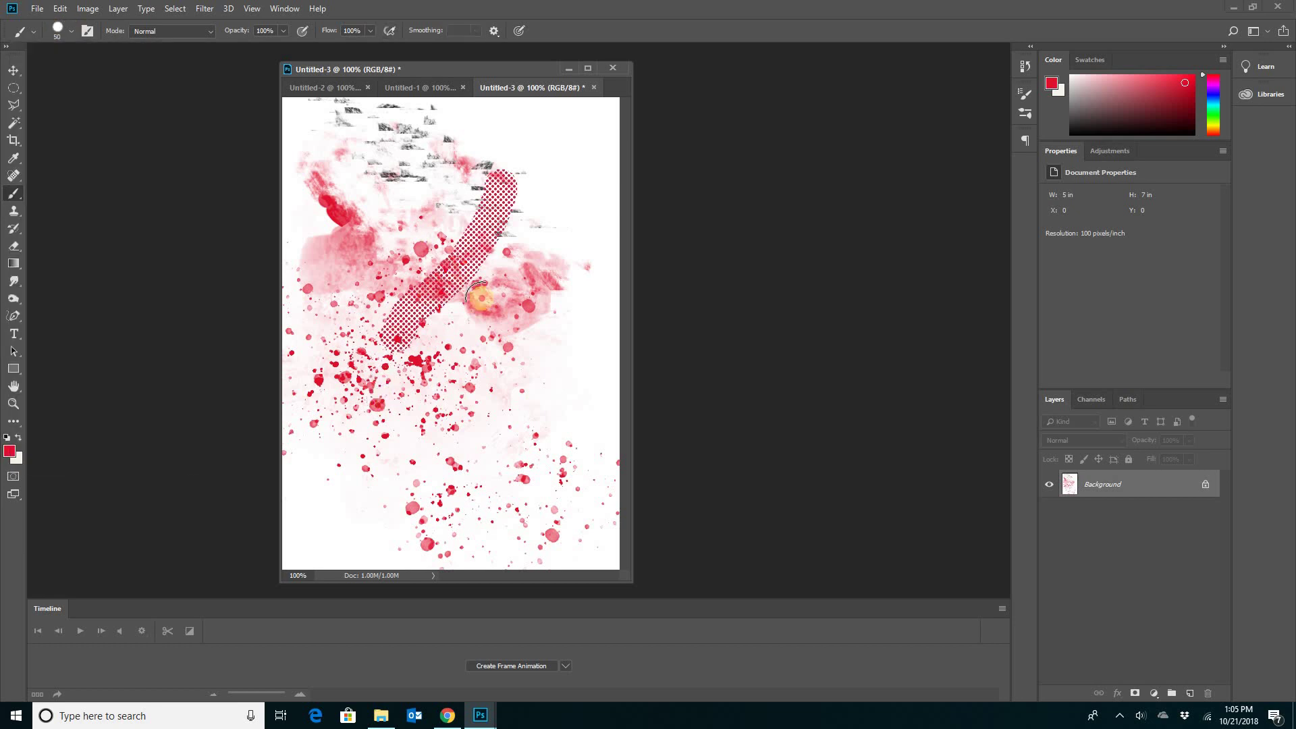
mouse_move(482, 298)
mouse_down()
mouse_move(446, 415)
mouse_move(469, 428)
mouse_up()
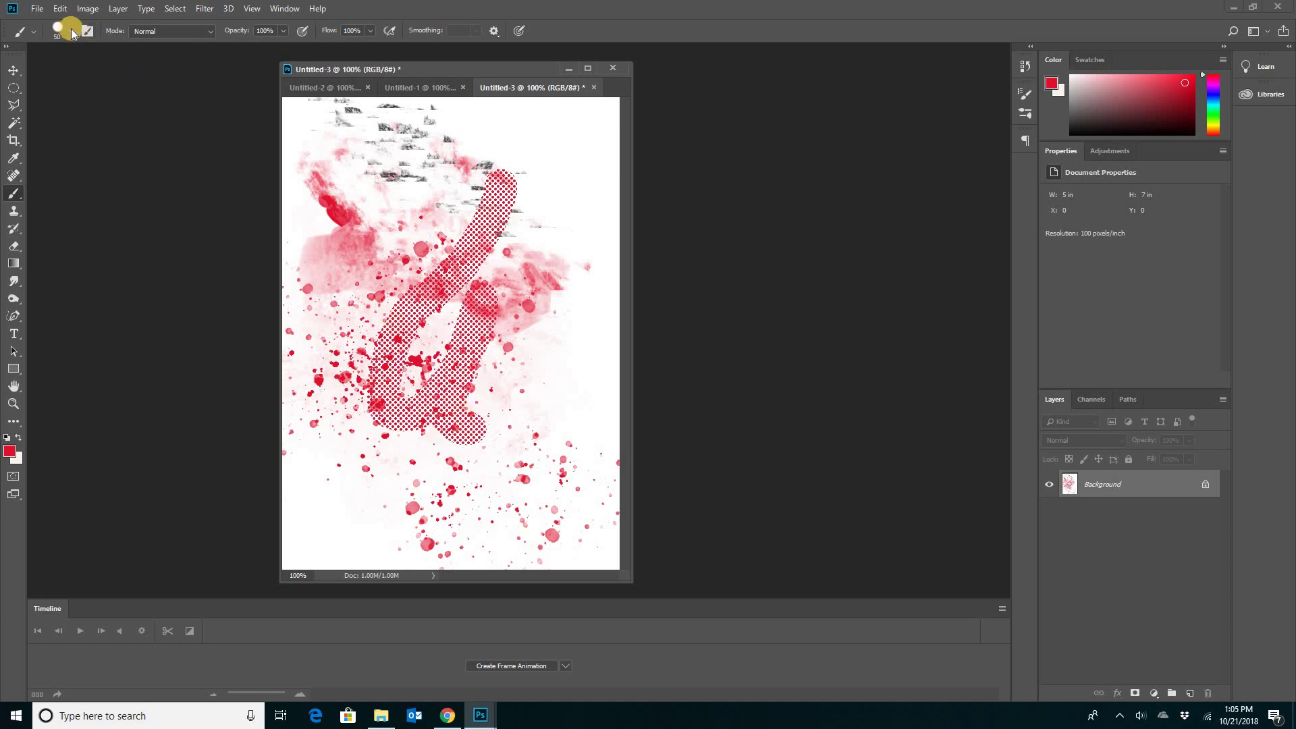
Paint more red halftone strokes with a Kyle's Screentones brush, across the top, down the middle and out to the lower-right corner of the canvas.
click(70, 31)
scroll(133, 347, down, 2)
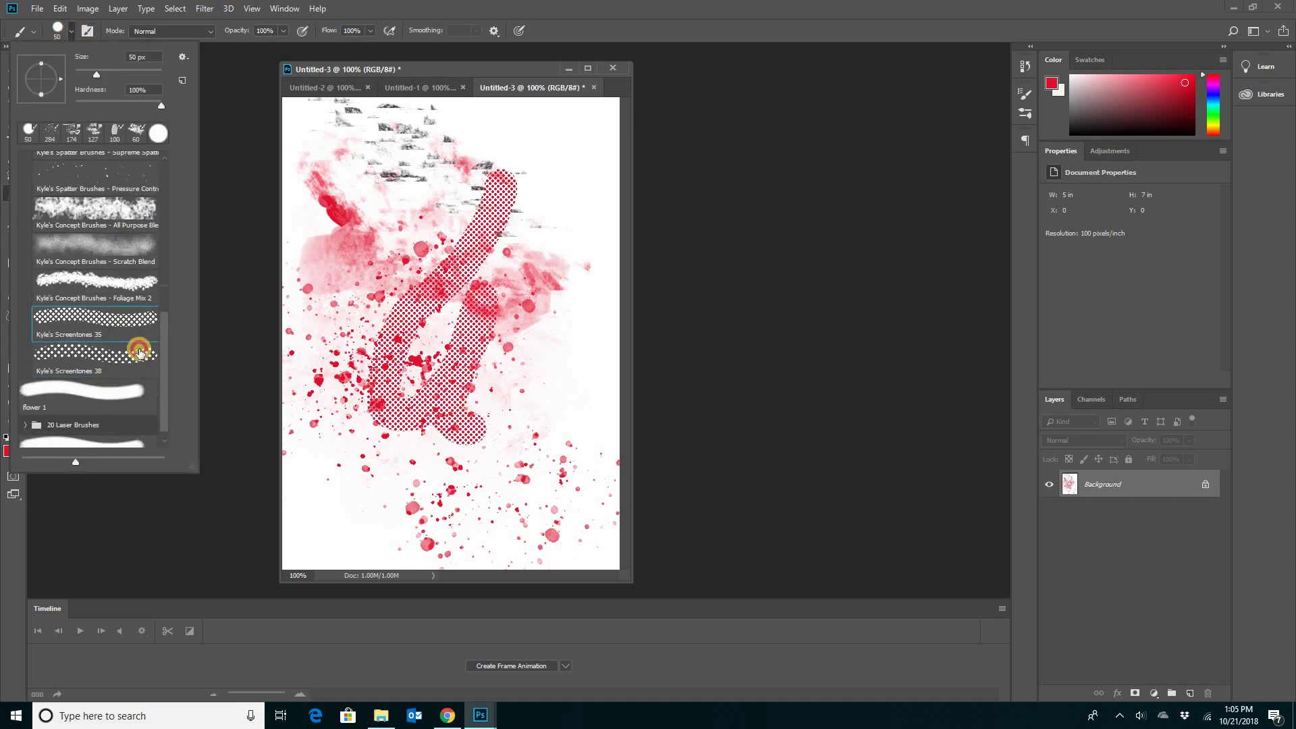
click(69, 327)
click(572, 141)
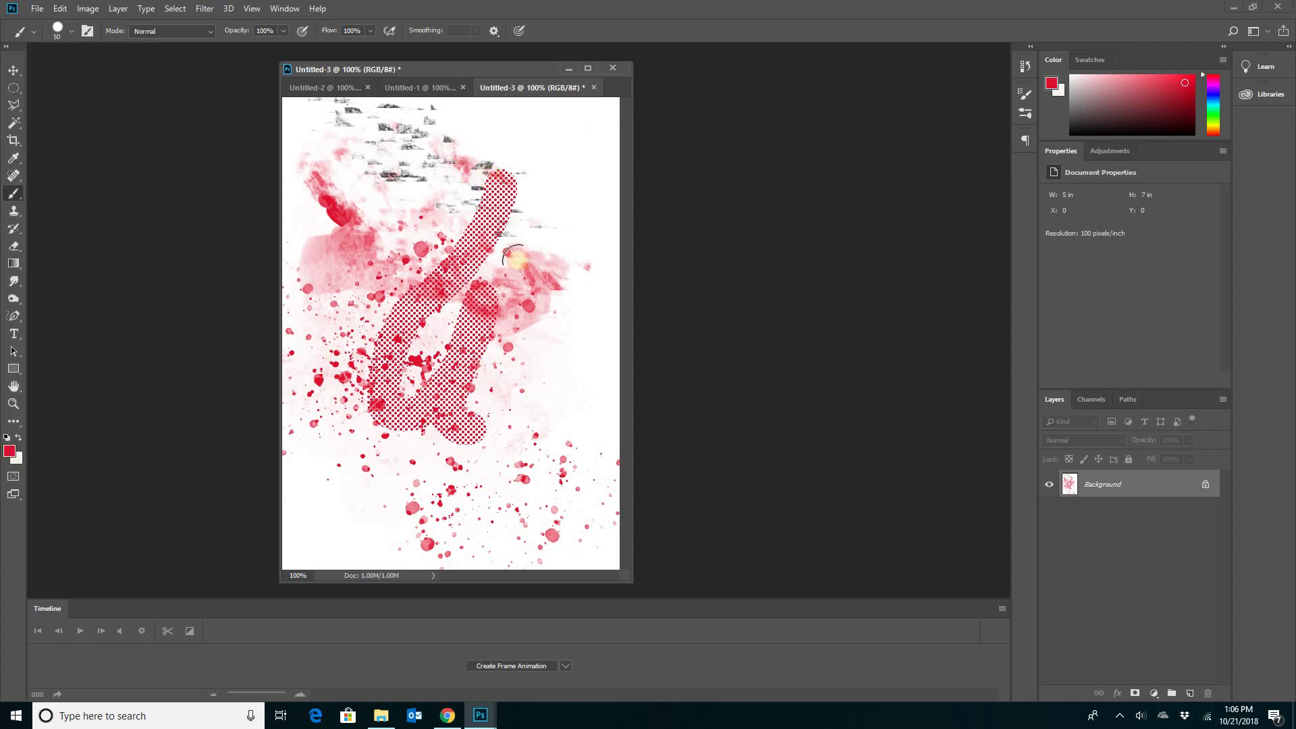
mouse_move(603, 135)
mouse_down()
mouse_move(428, 524)
mouse_move(590, 538)
mouse_move(602, 557)
mouse_up()
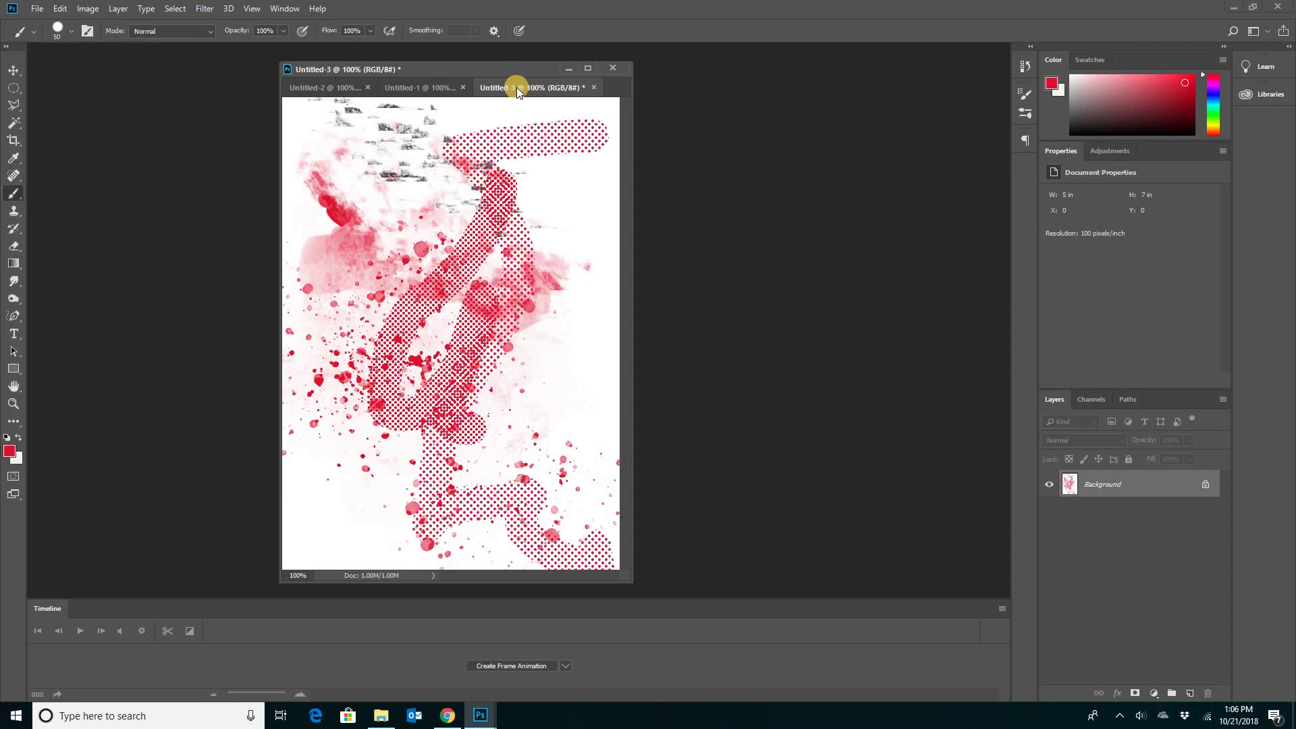
Separate Untitled-3 into its own floating window and arrange it beside the window holding Untitled-1 and Untitled-2.
click(13, 70)
drag(507, 86, 695, 74)
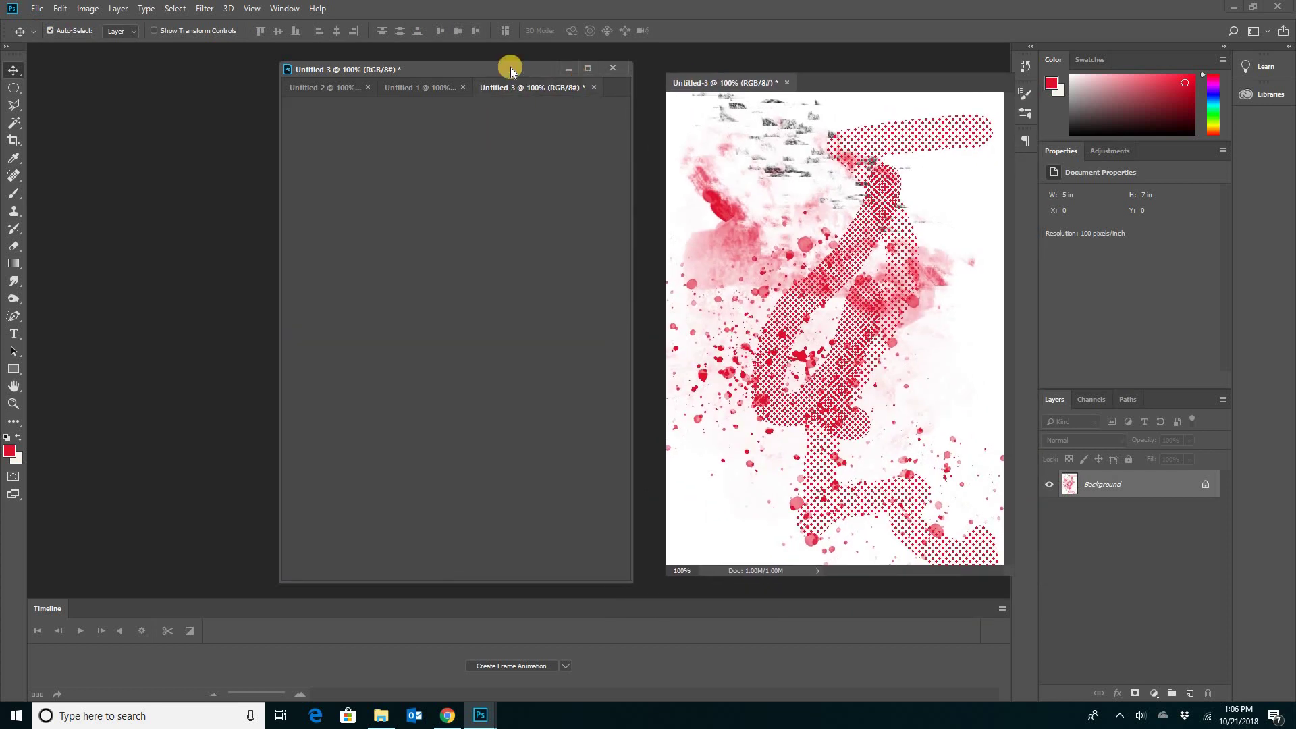
drag(507, 67, 276, 59)
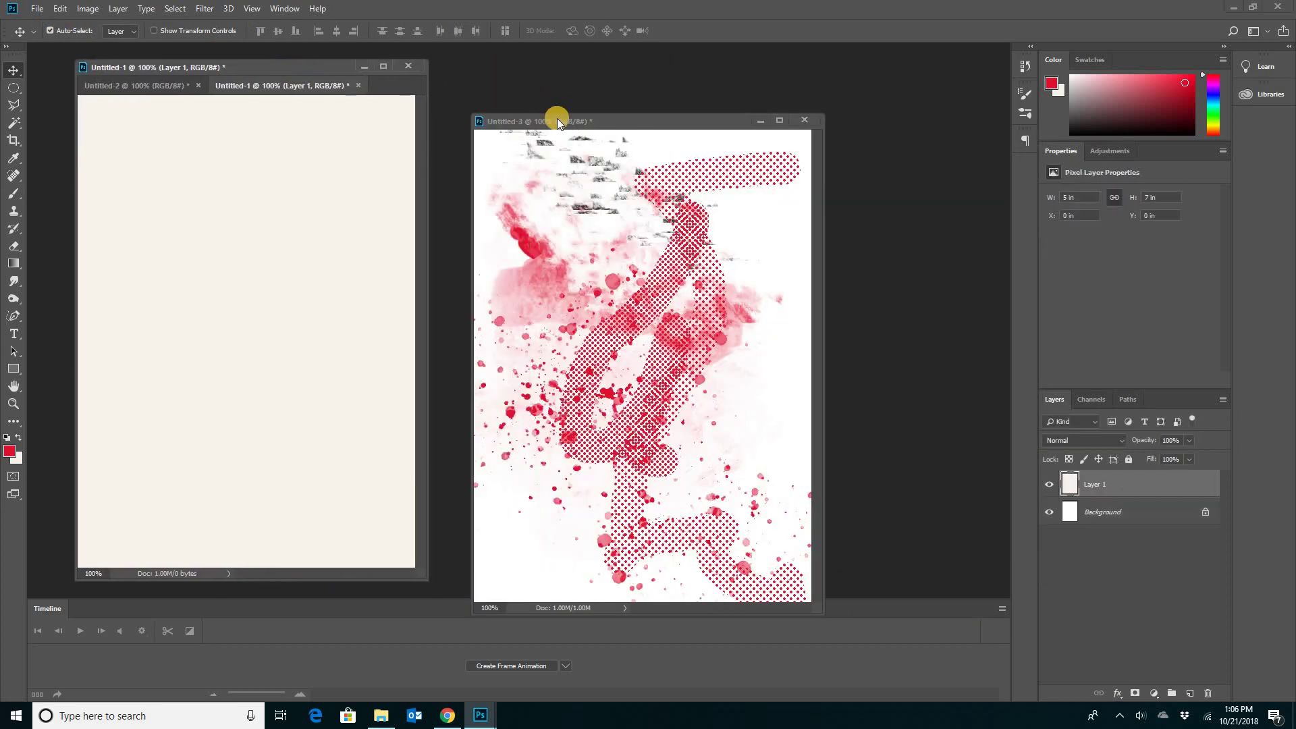
drag(557, 119, 683, 77)
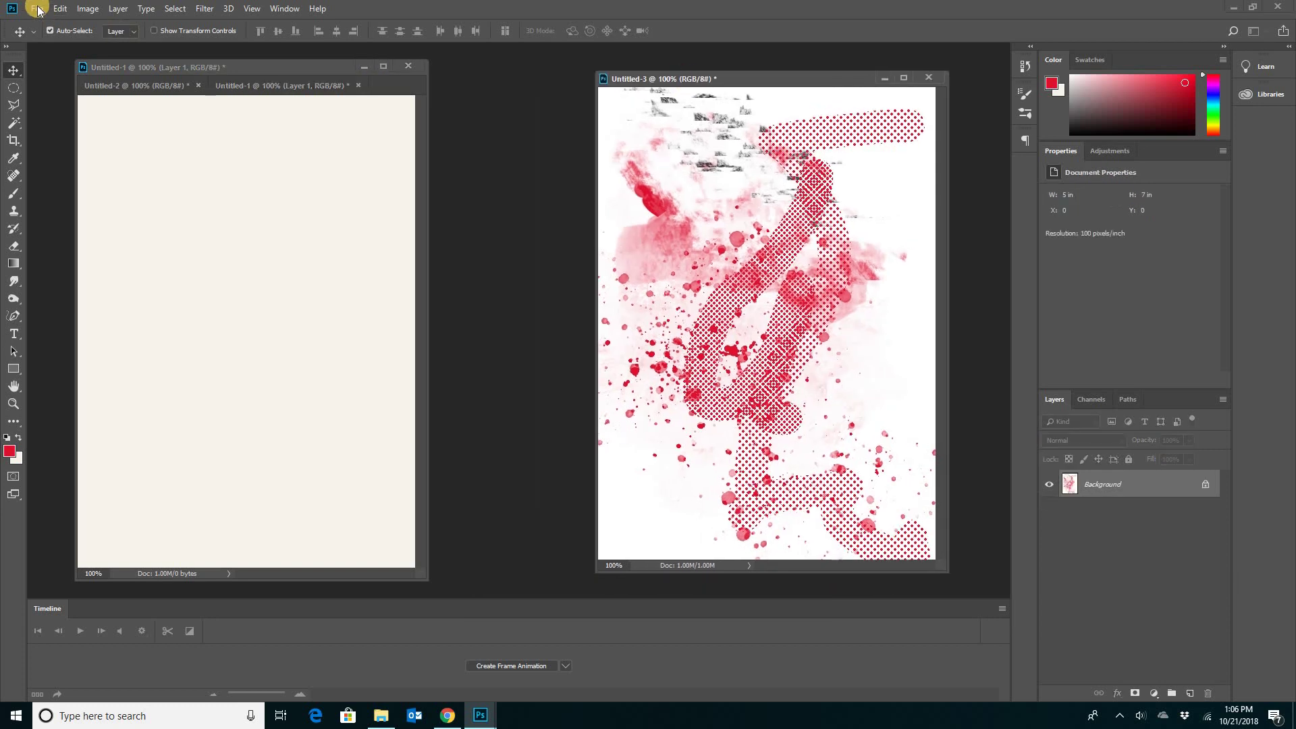
Open flower.jpg from the sparkles folder, enlarge its window and float it separately from Untitled-3.
click(37, 9)
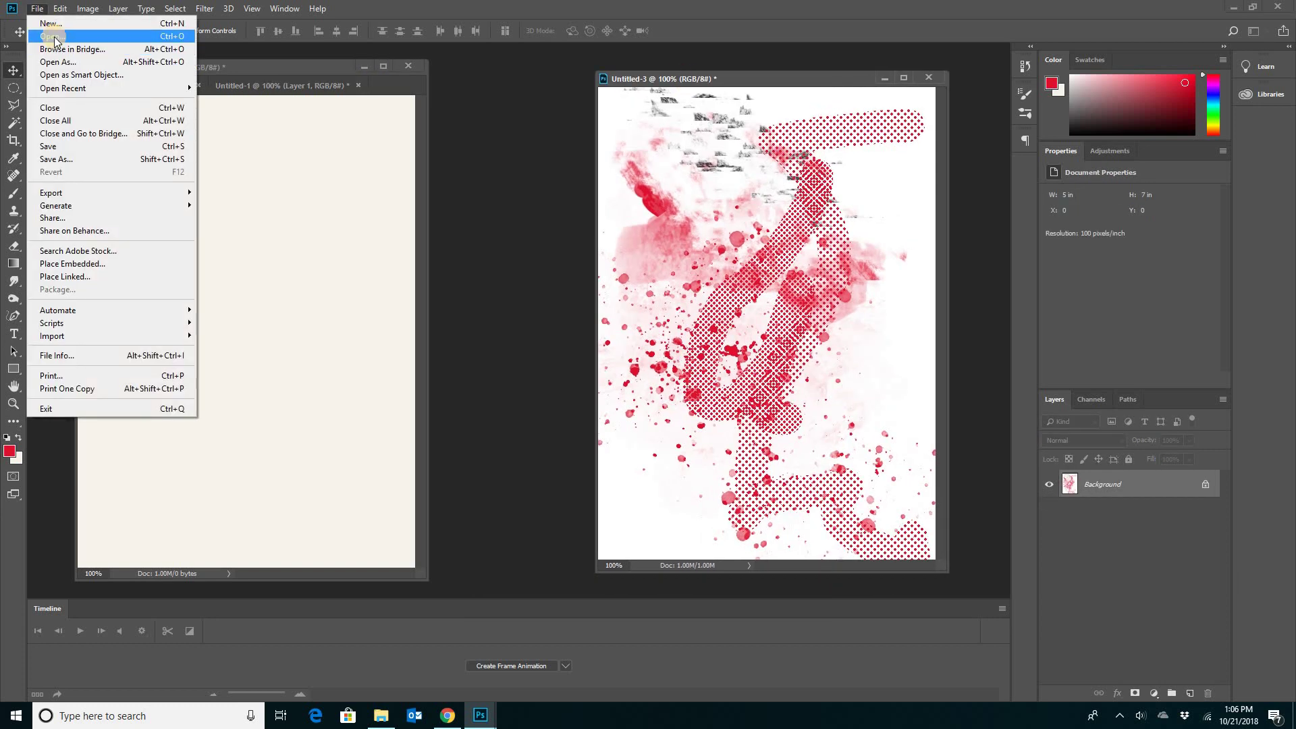
click(53, 36)
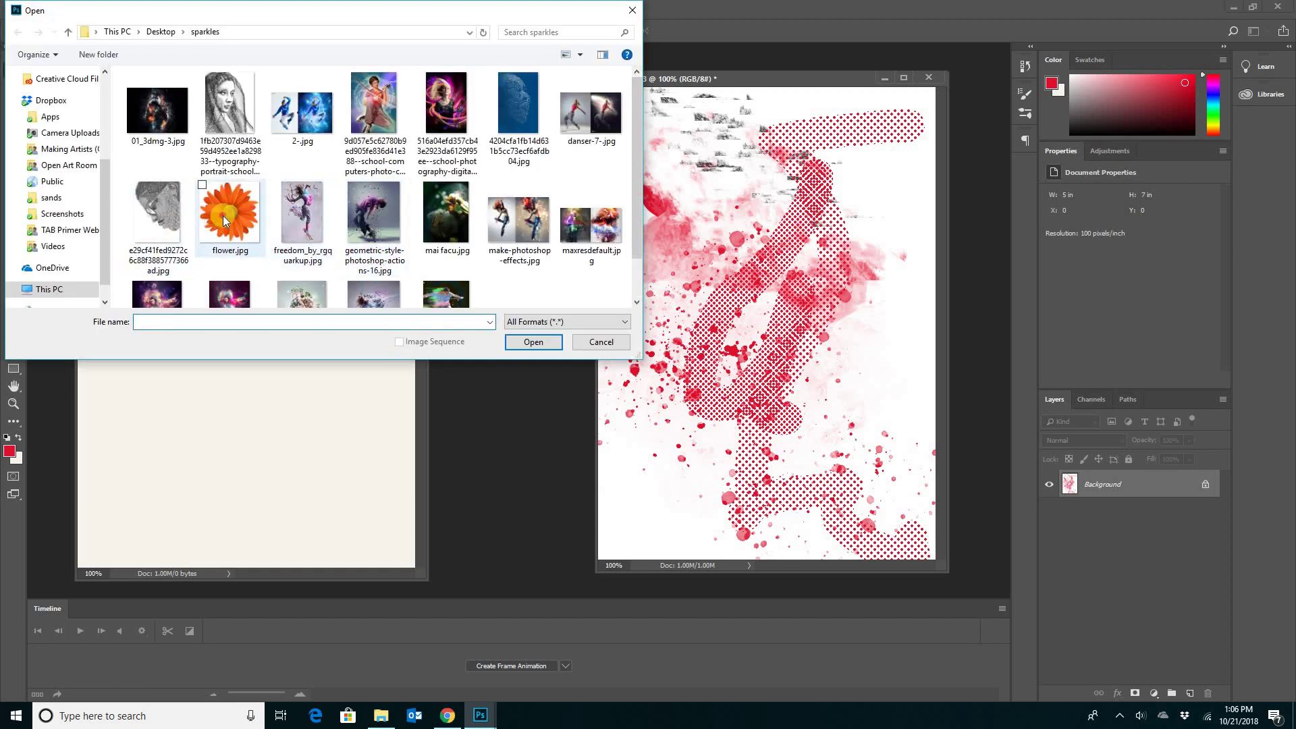
double_click(220, 216)
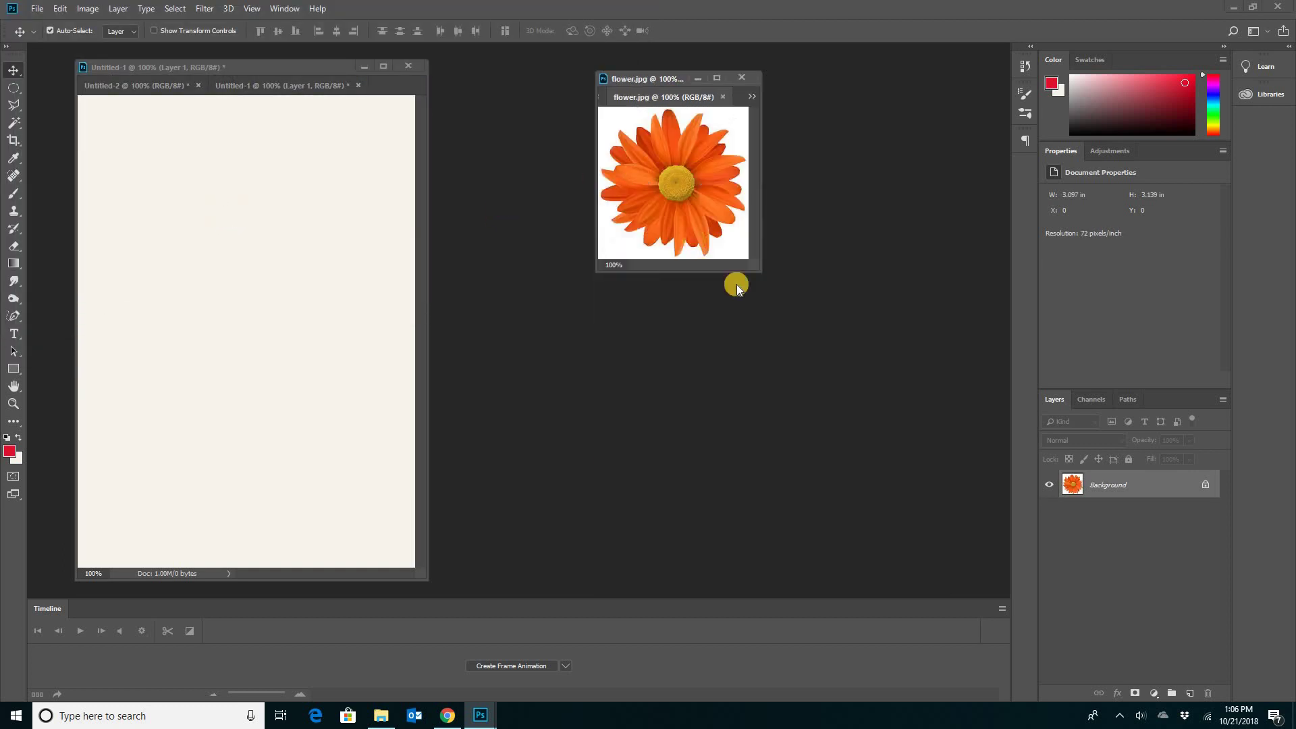
drag(826, 314, 837, 321)
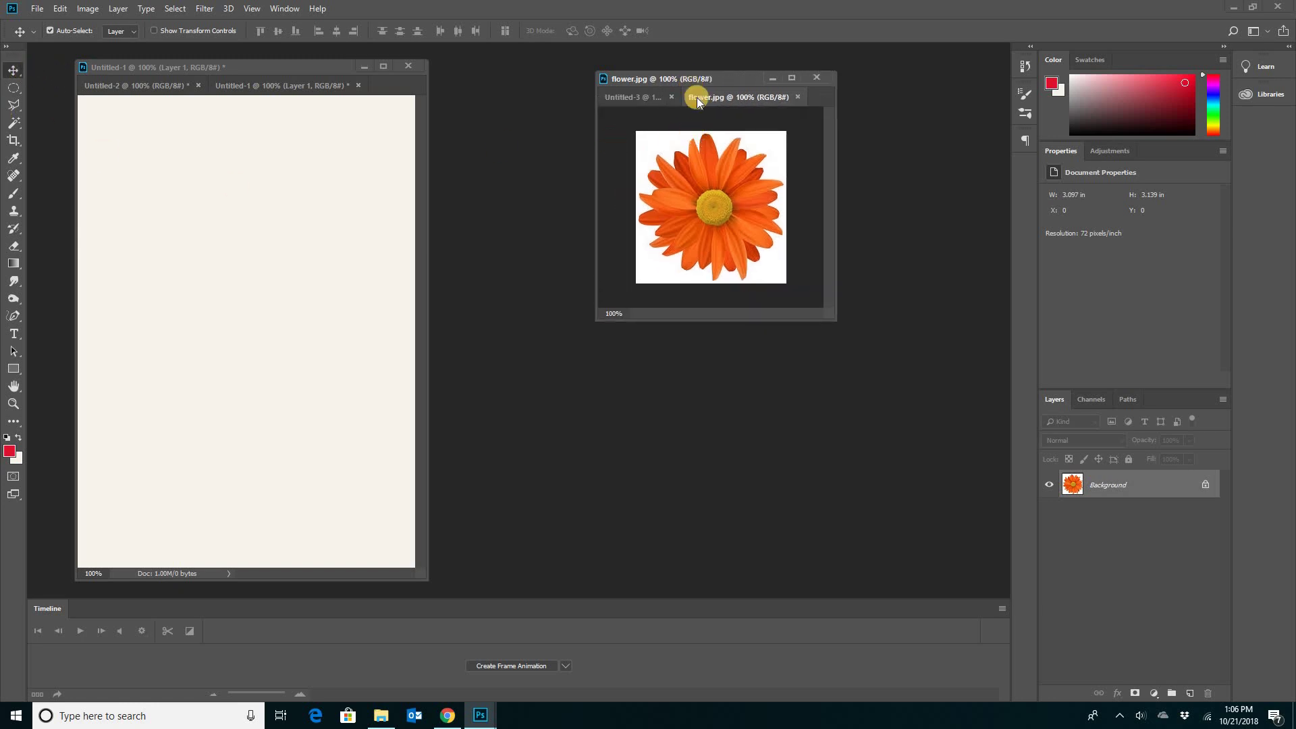
drag(709, 96, 629, 331)
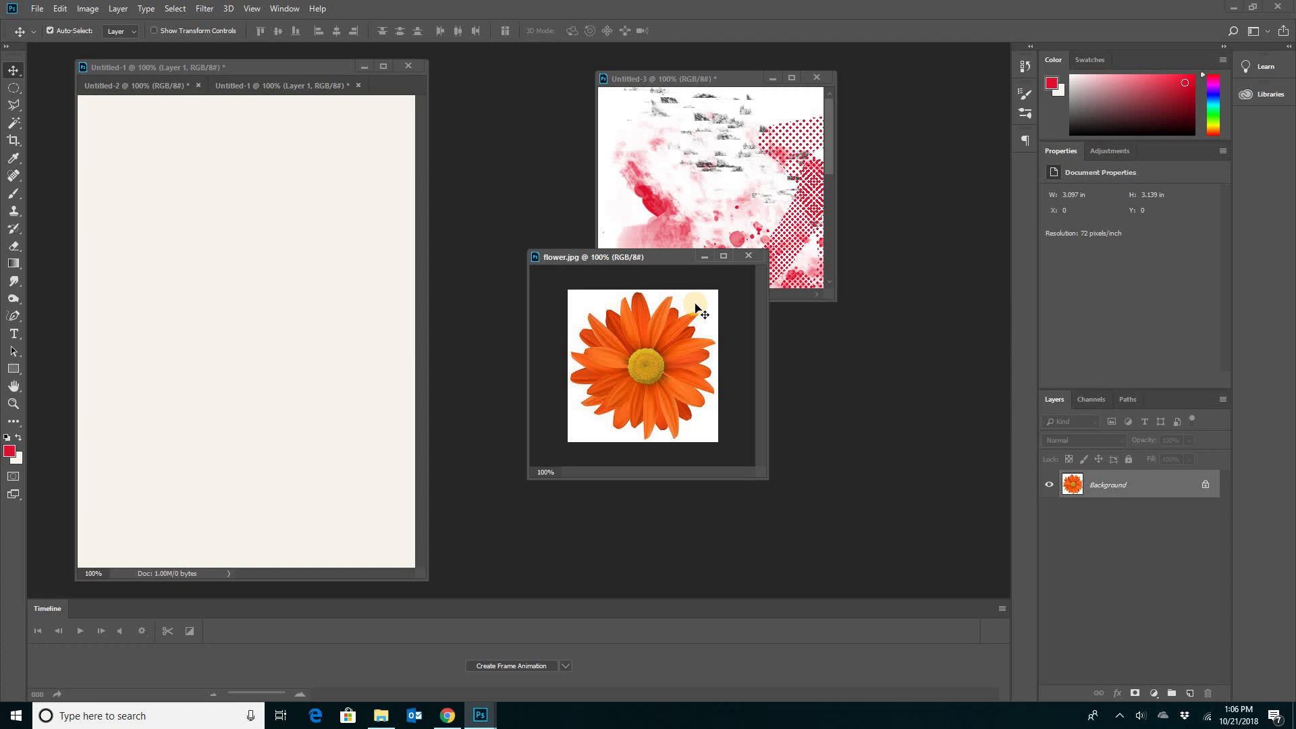
Convert the flower image's background into Layer 0, erase the white area around the flower with the Magic Wand, and deselect.
double_click(1111, 485)
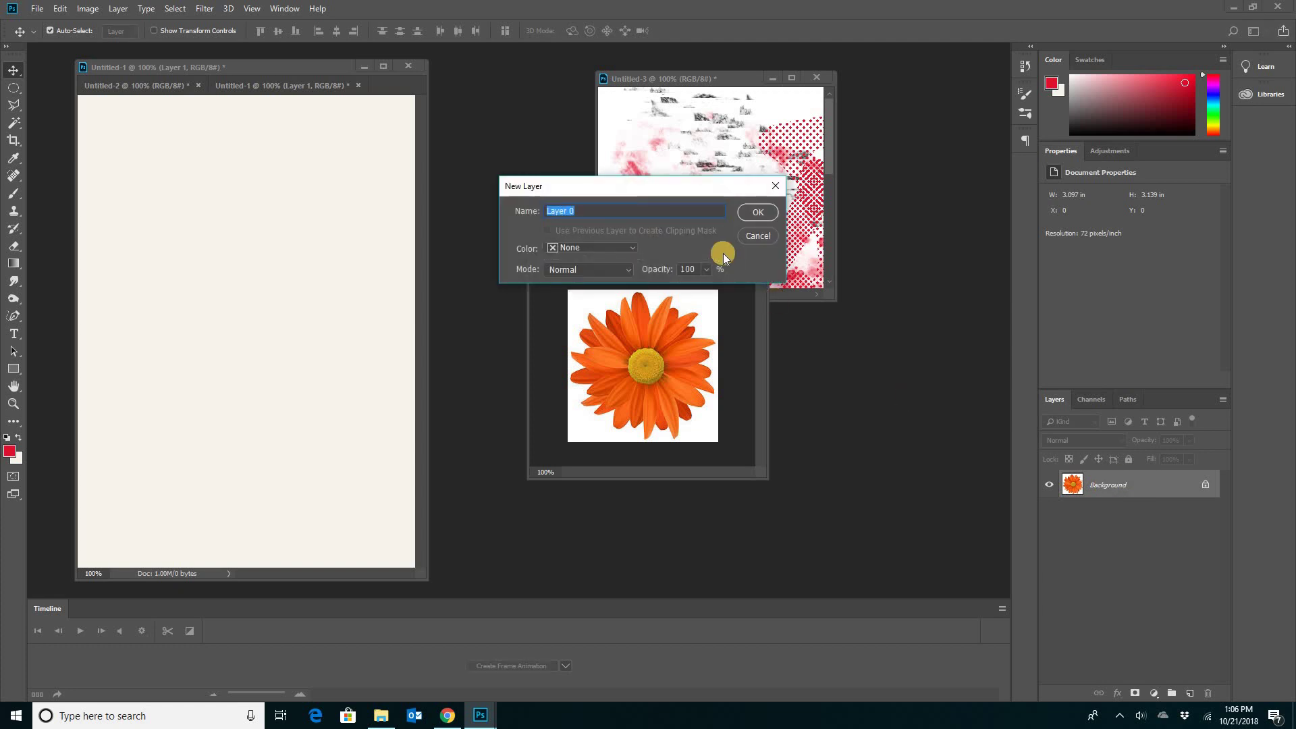
click(753, 211)
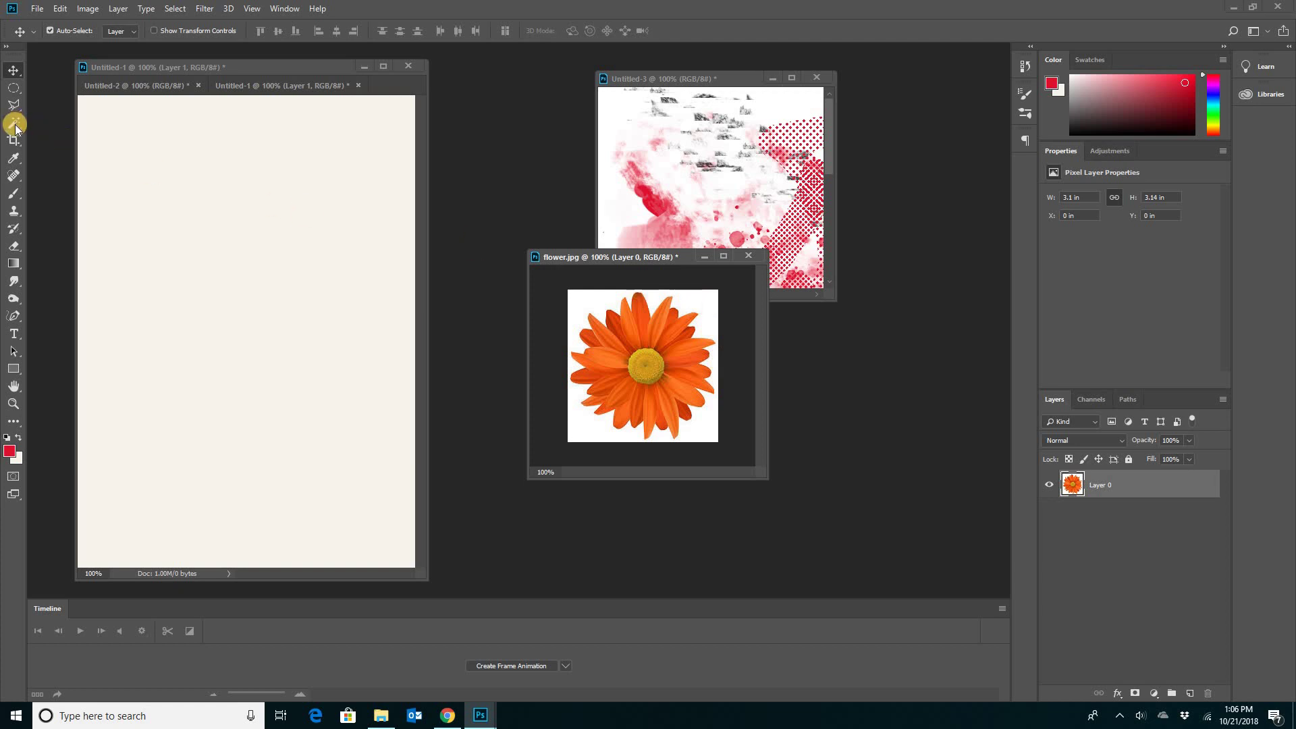
drag(14, 123, 59, 140)
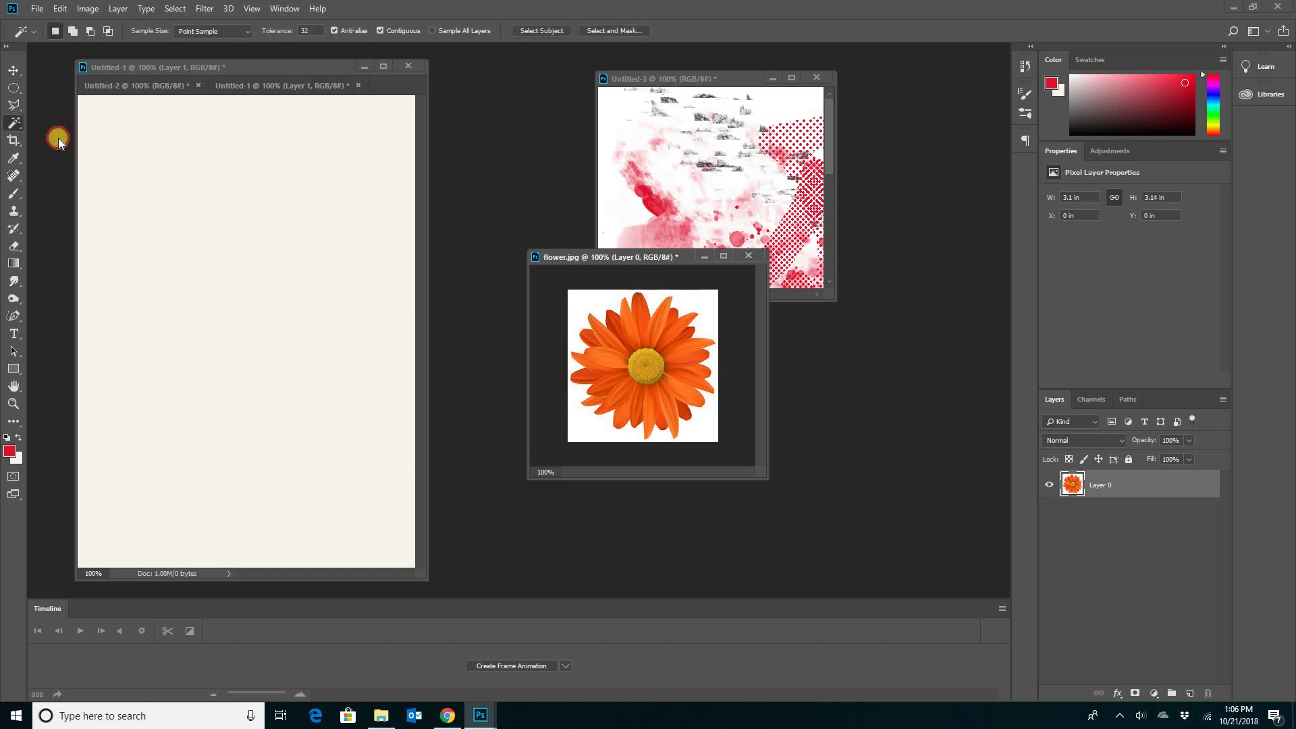
click(702, 301)
key(Delete)
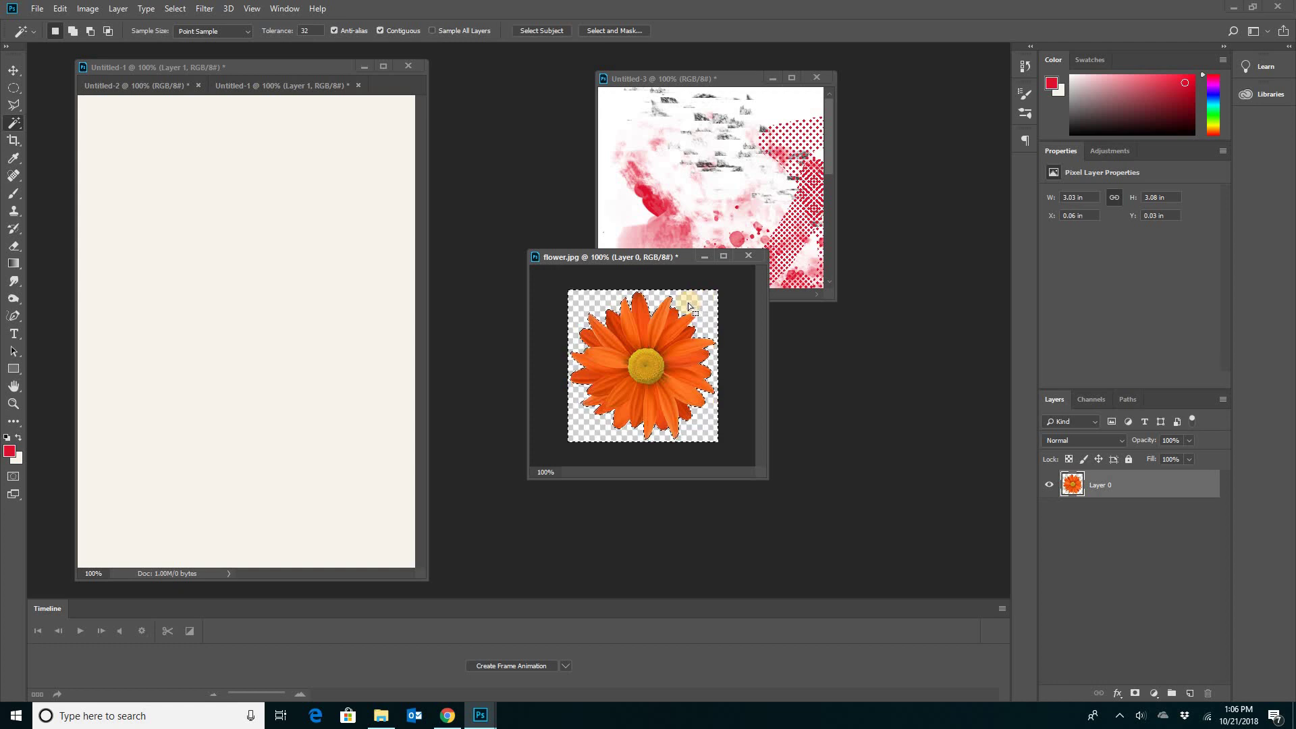
key(ctrl+d)
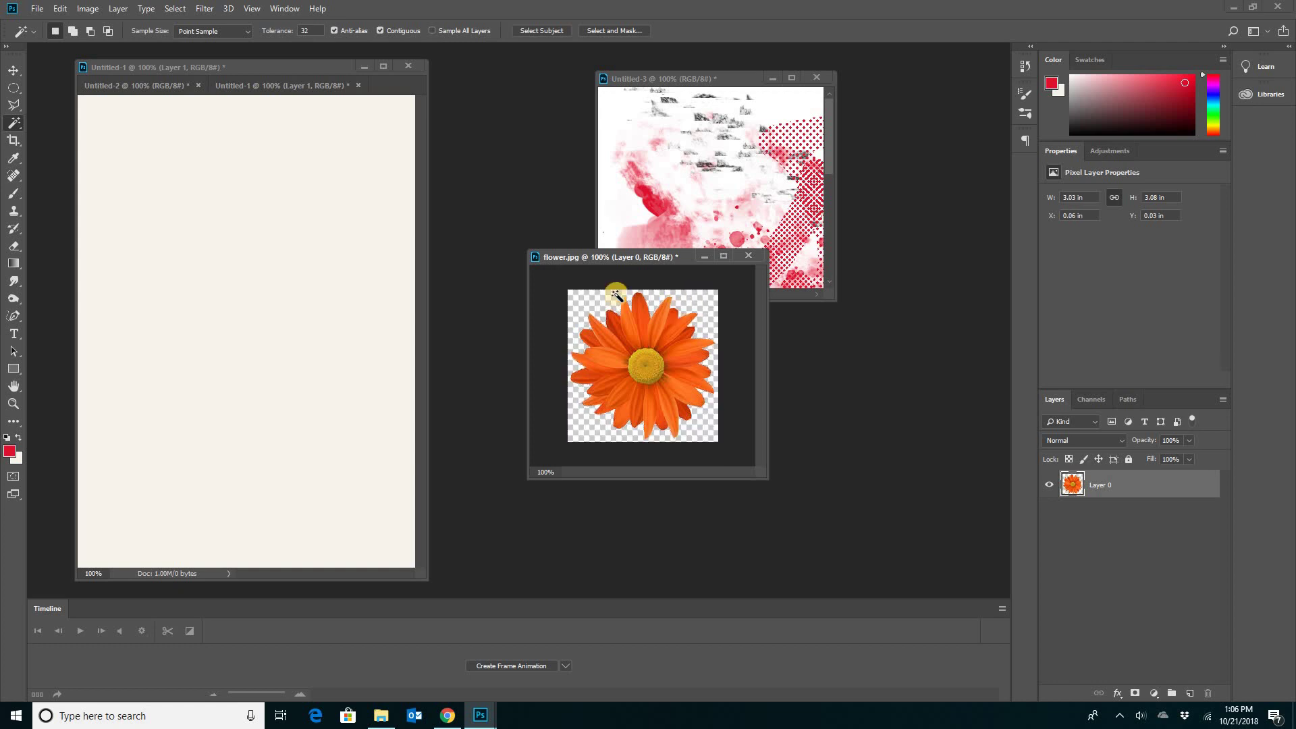
Define the cut-out flower as a new brush preset and activate the Brush tool.
click(11, 72)
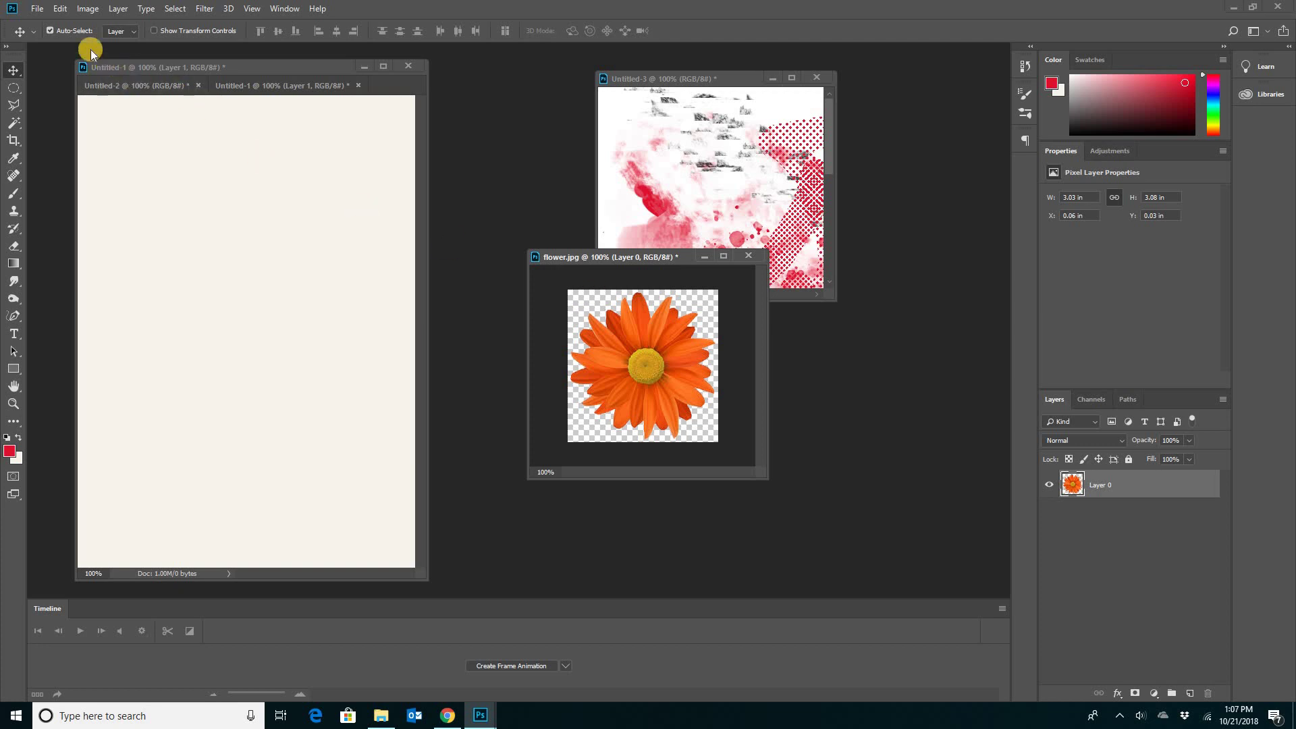
click(63, 9)
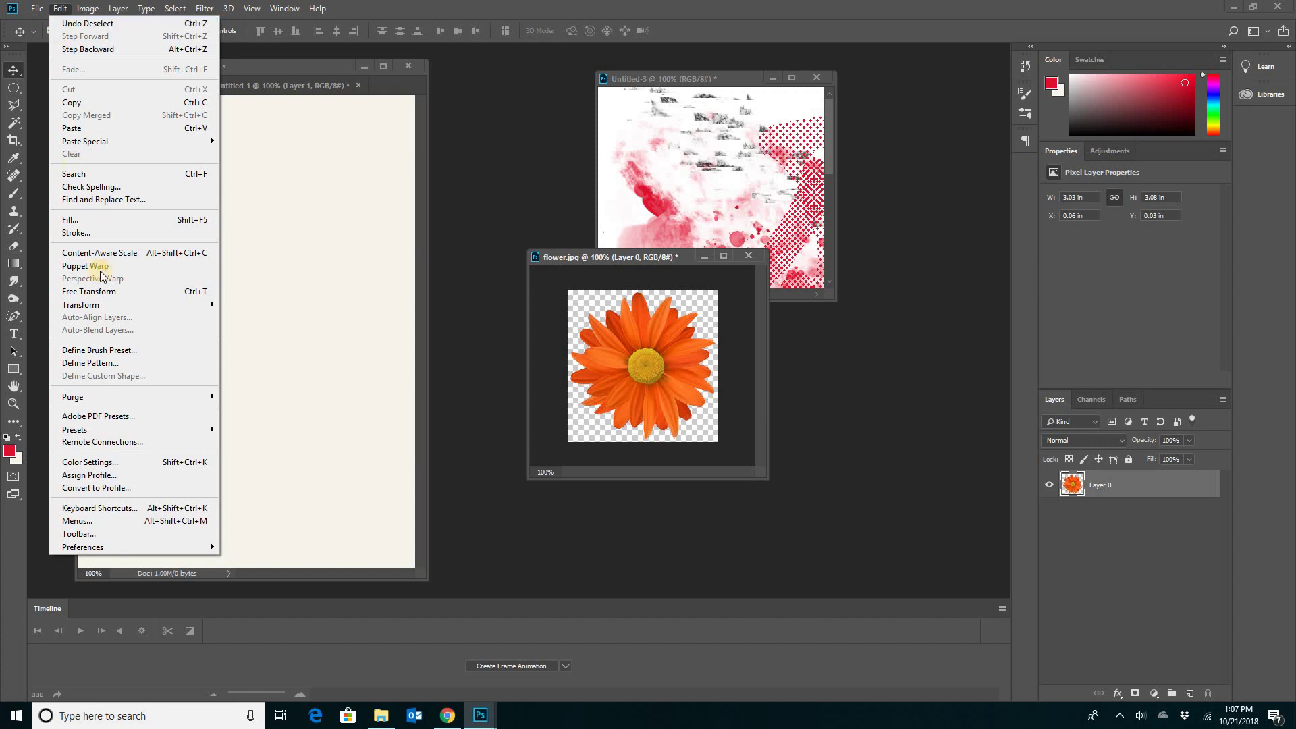
click(107, 351)
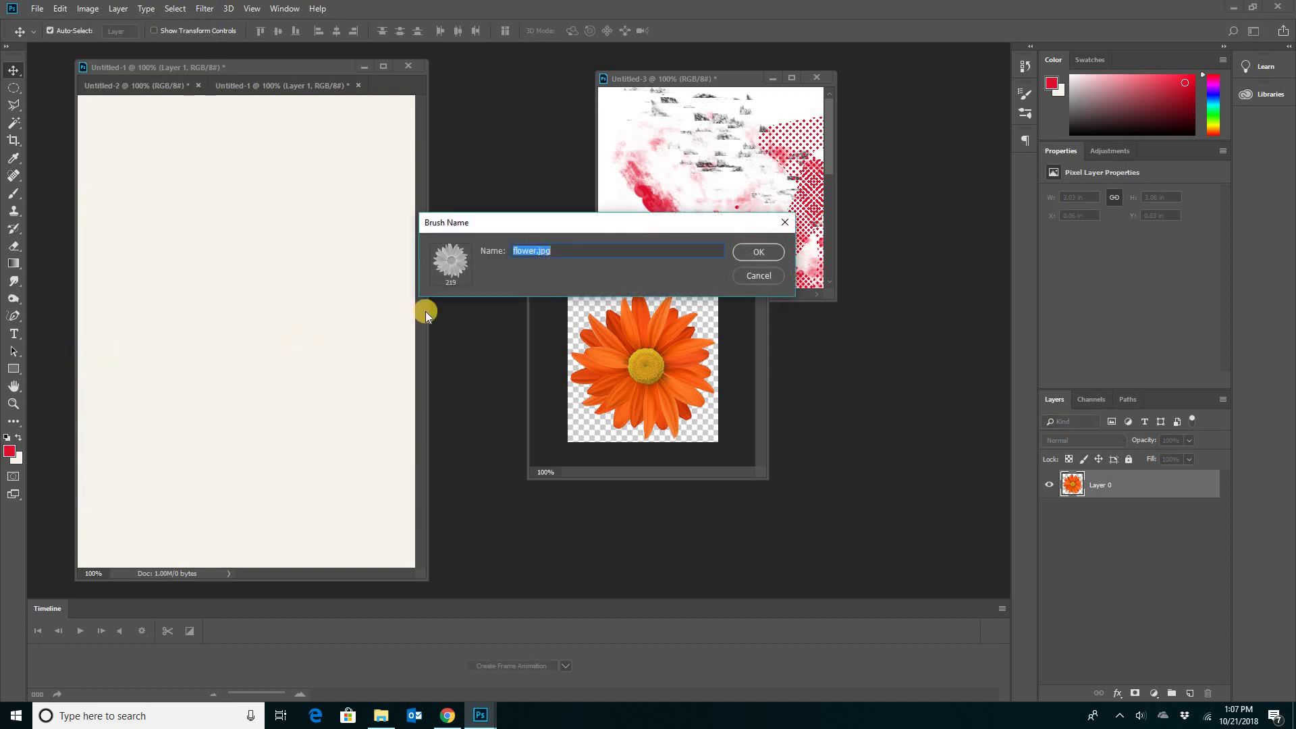
click(569, 252)
click(773, 255)
click(761, 252)
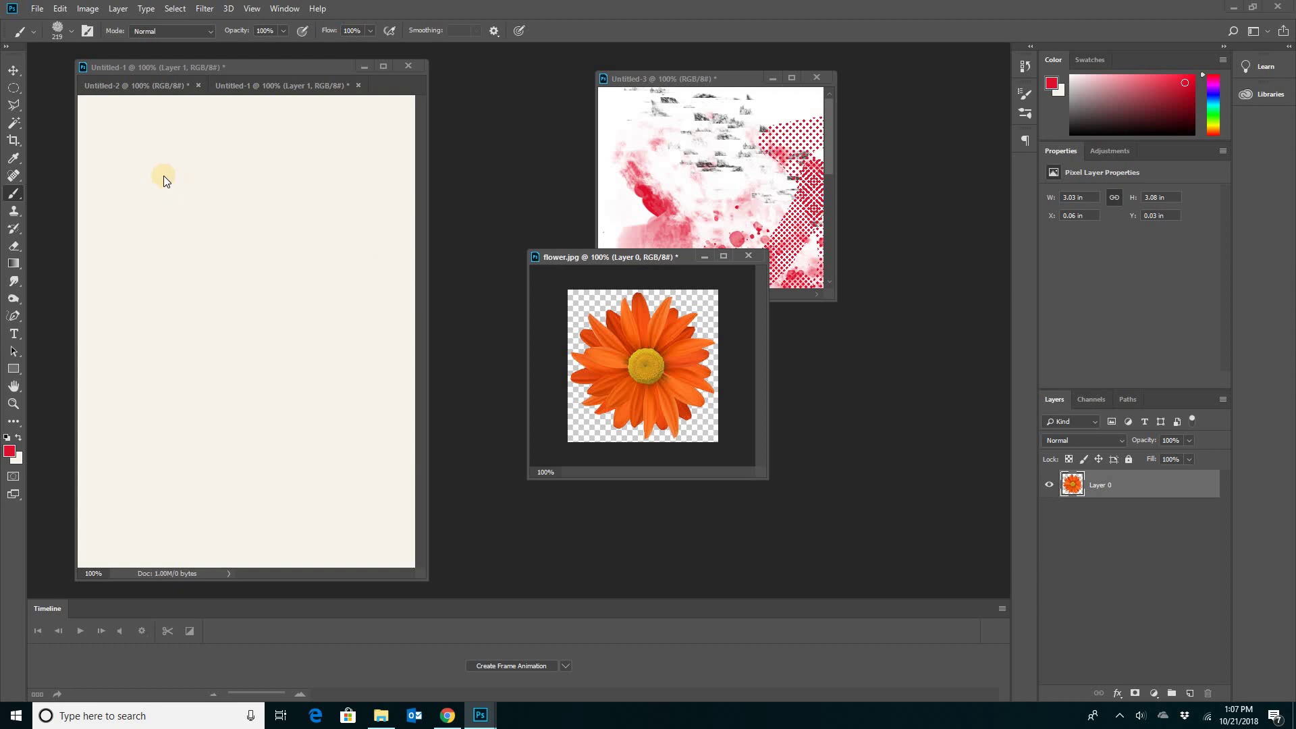
Stamp three large red flowers on the Untitled-1 canvas and paint a continuous flower-brush band across its upper part.
click(140, 170)
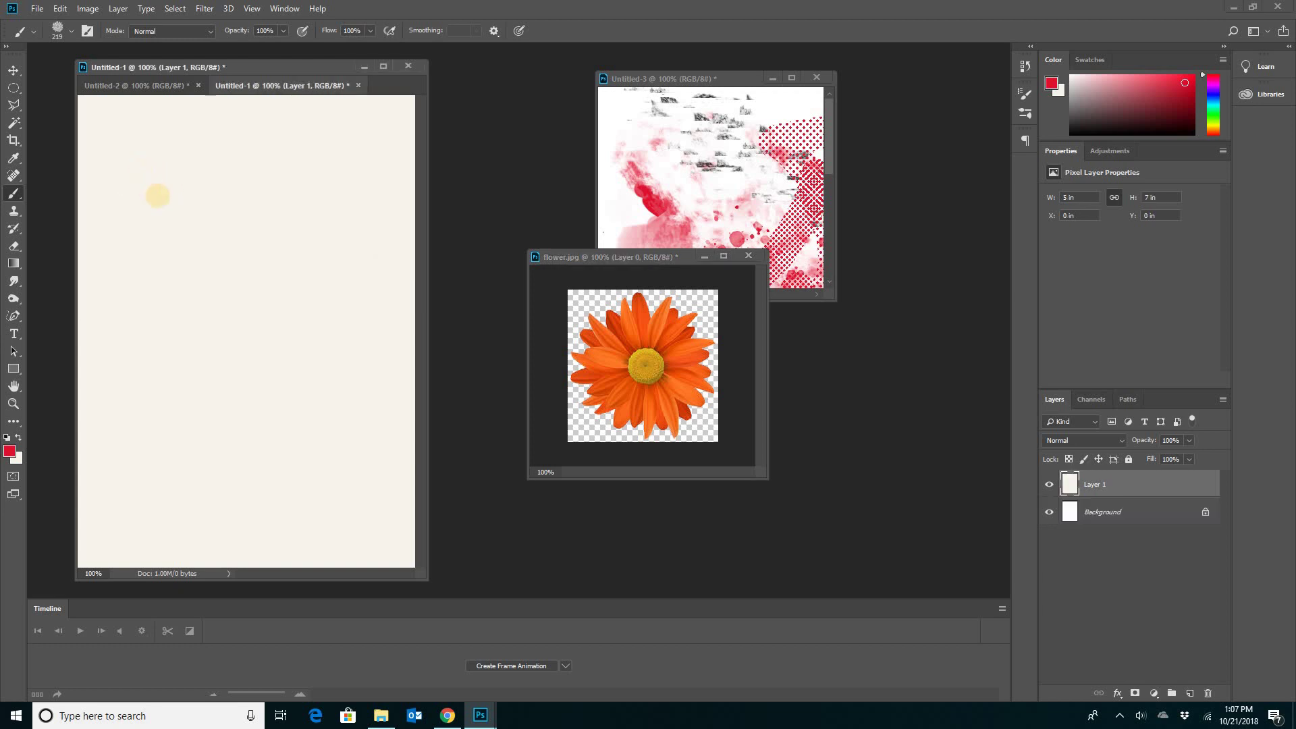
click(157, 194)
click(274, 215)
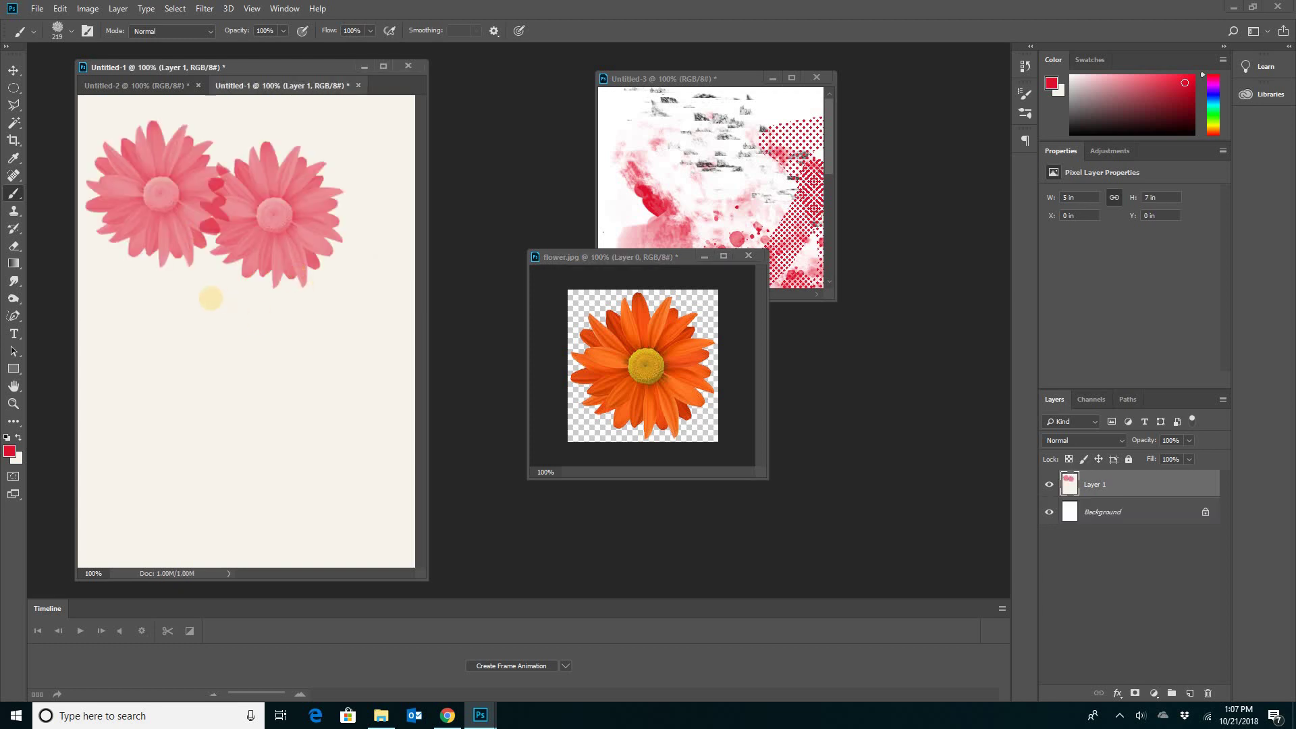
click(210, 298)
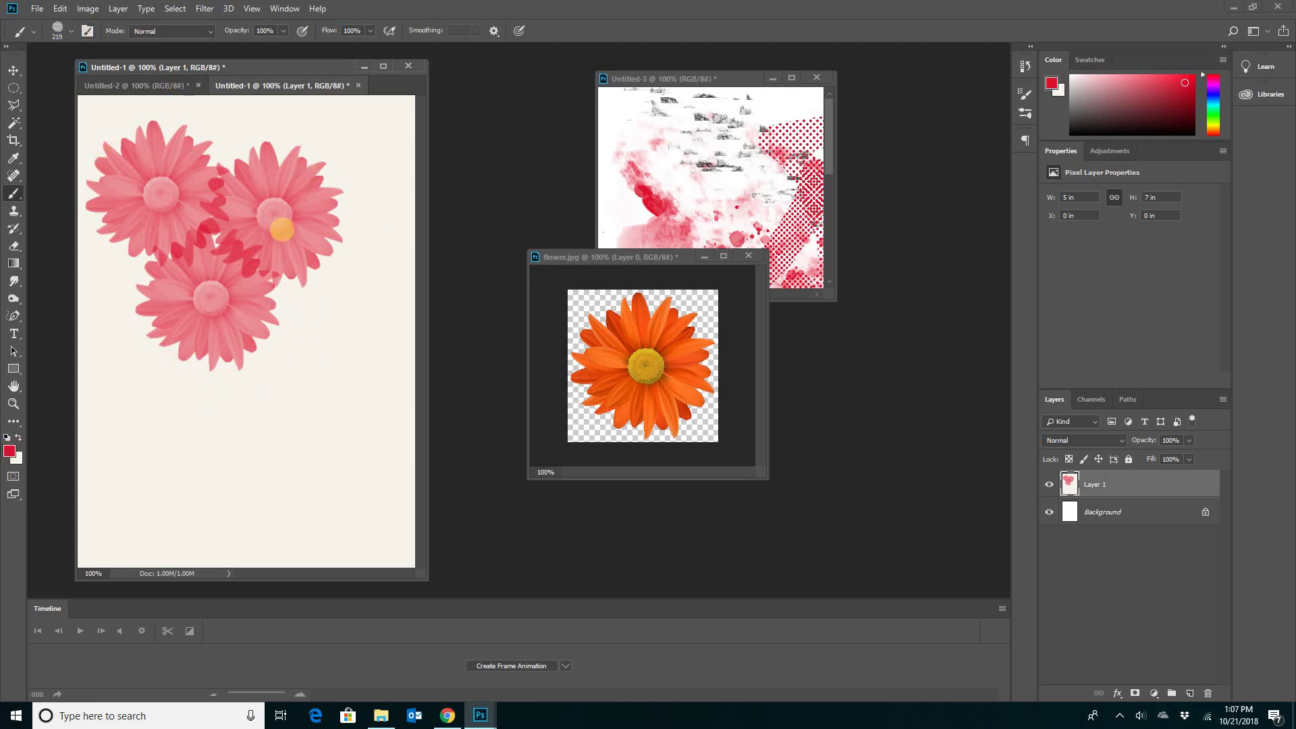
drag(135, 160, 412, 169)
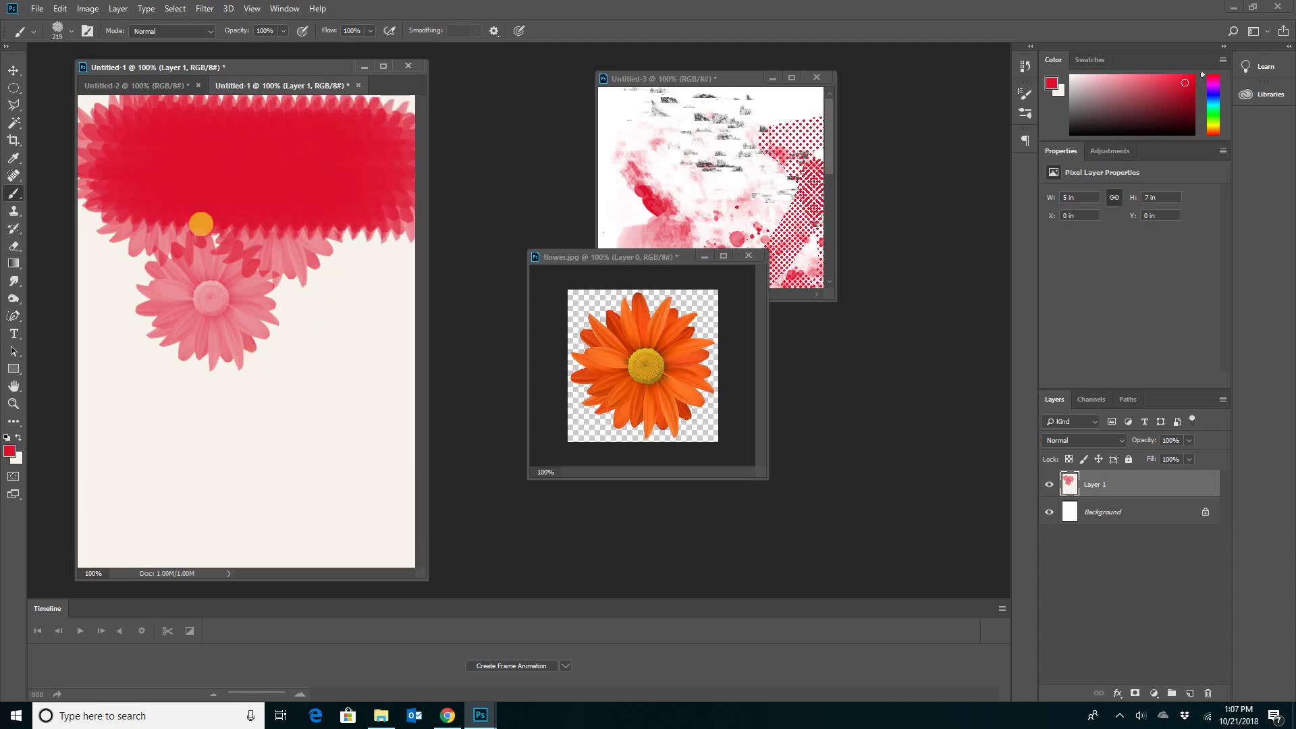
Reduce the flower brush to 62 px and stamp three small red flowers below the band.
click(70, 31)
drag(138, 77, 102, 71)
click(353, 322)
click(314, 368)
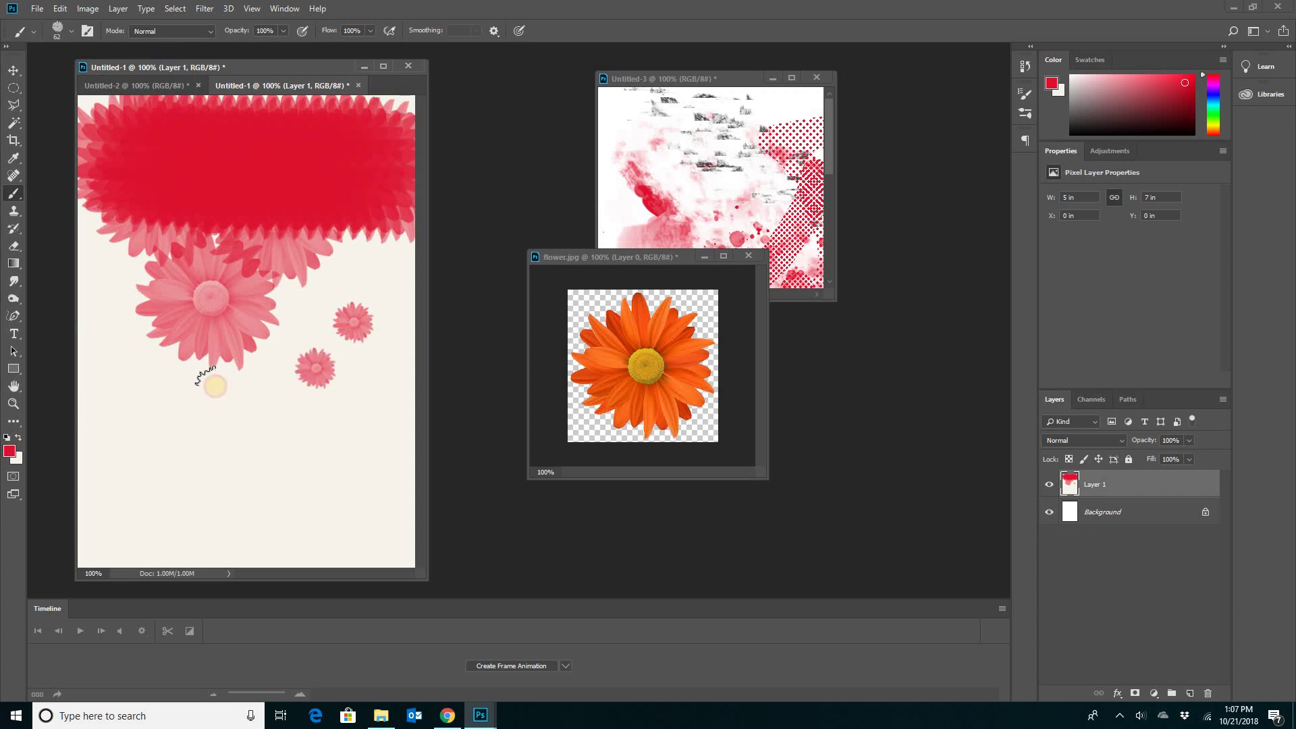
click(207, 393)
Set the foreground colour to magenta and stamp seven small flowers over the red band and around the existing flowers.
click(9, 457)
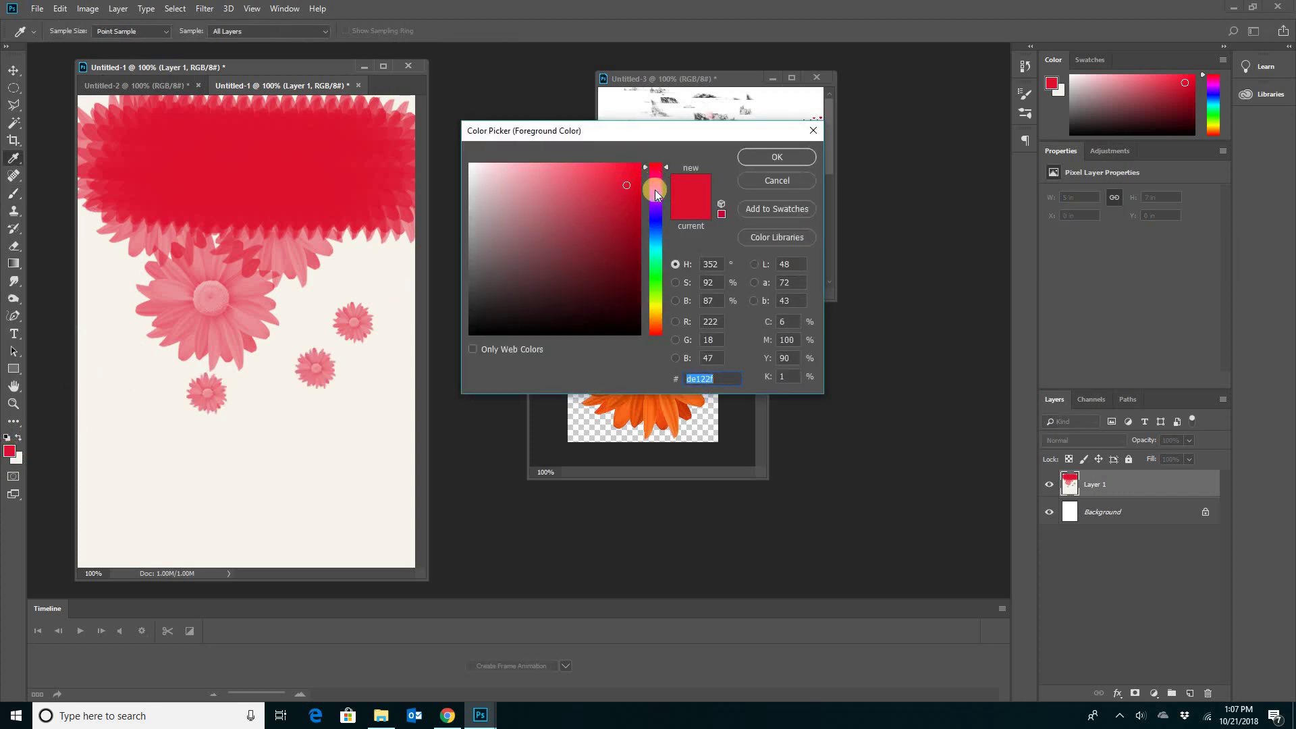
click(655, 194)
click(777, 157)
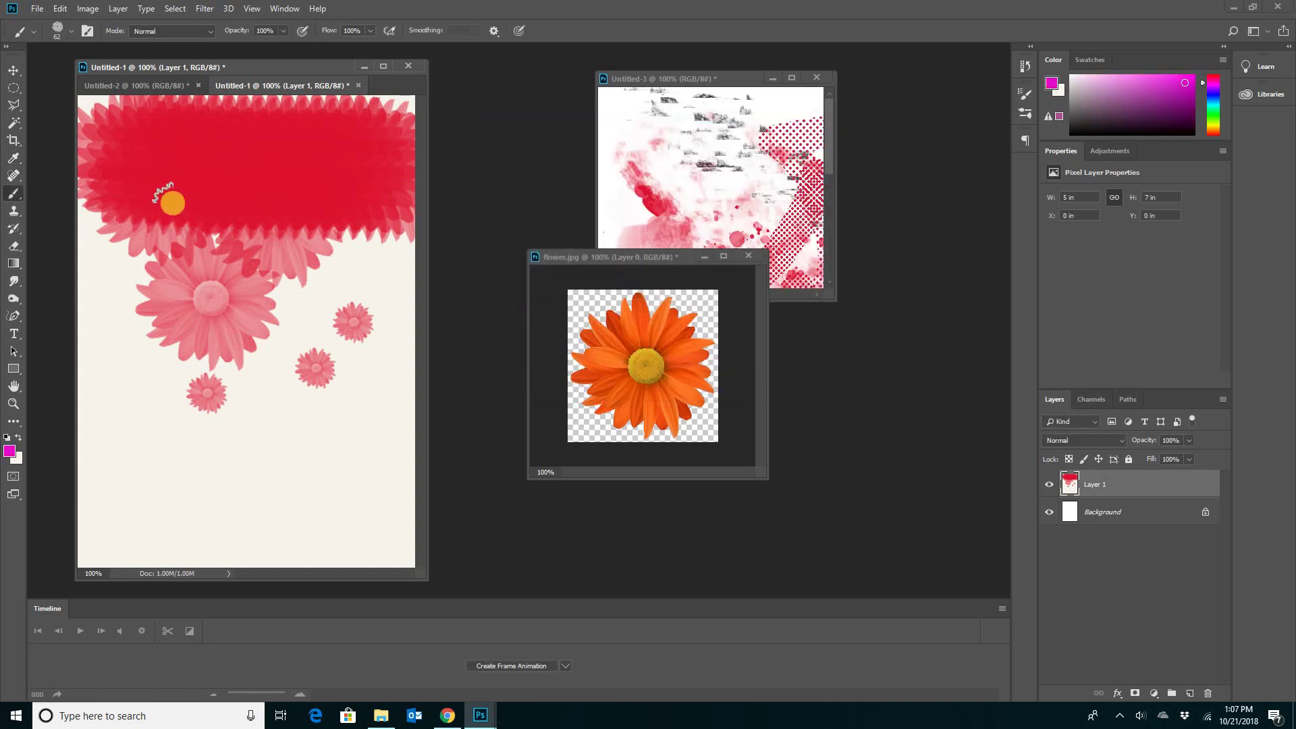
click(170, 154)
click(249, 154)
click(321, 243)
click(355, 270)
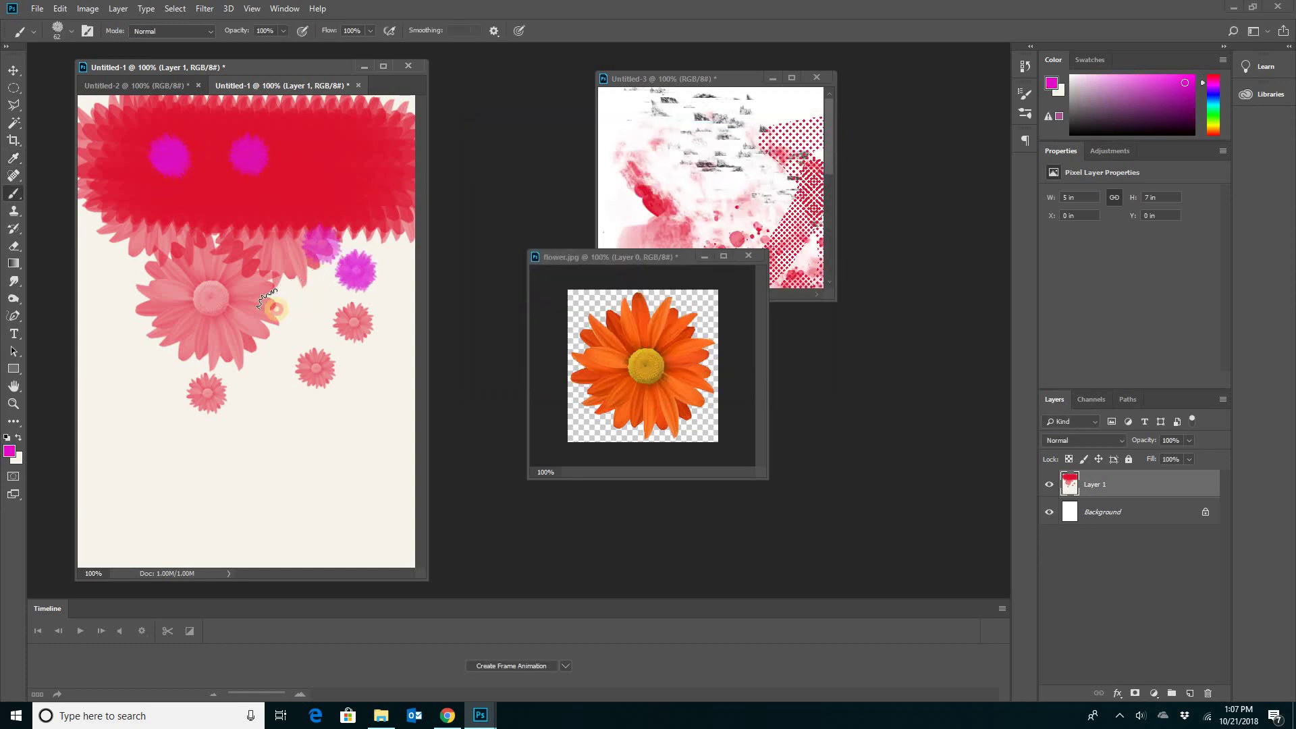
click(300, 298)
click(265, 305)
click(248, 368)
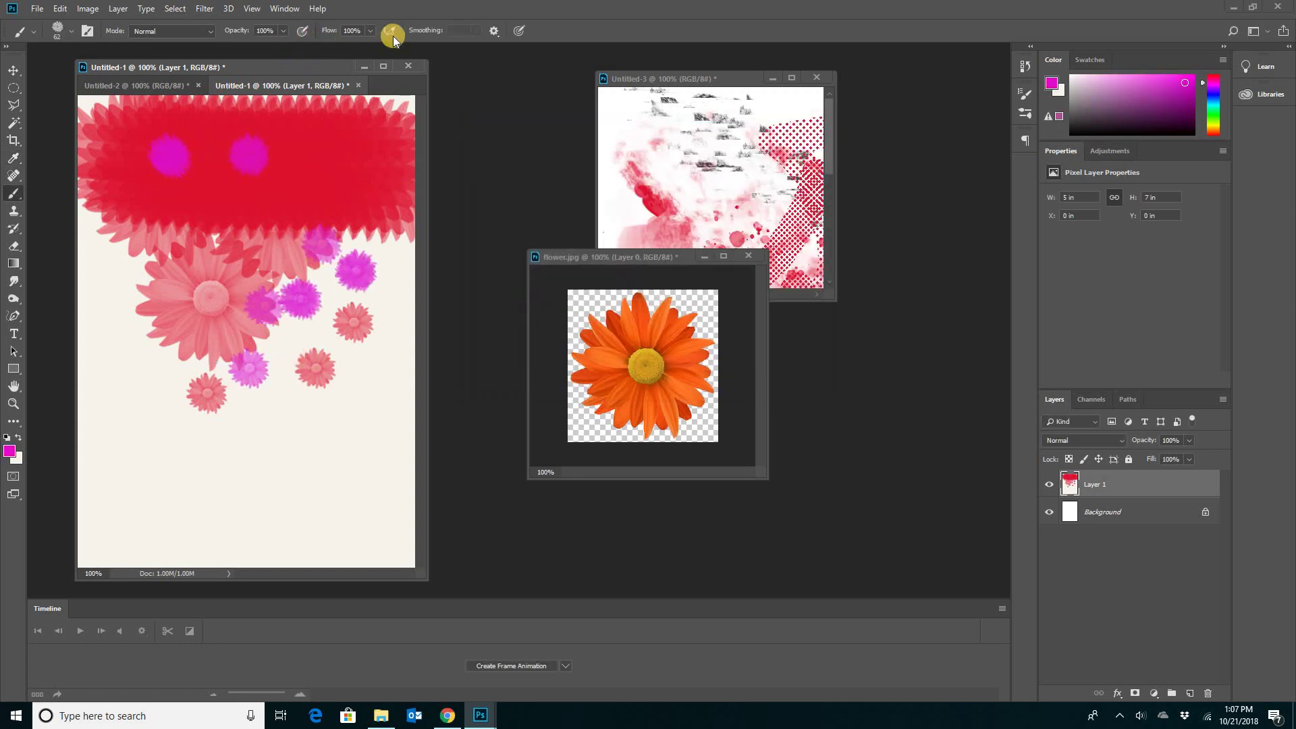
Close the flower.jpg document.
click(748, 255)
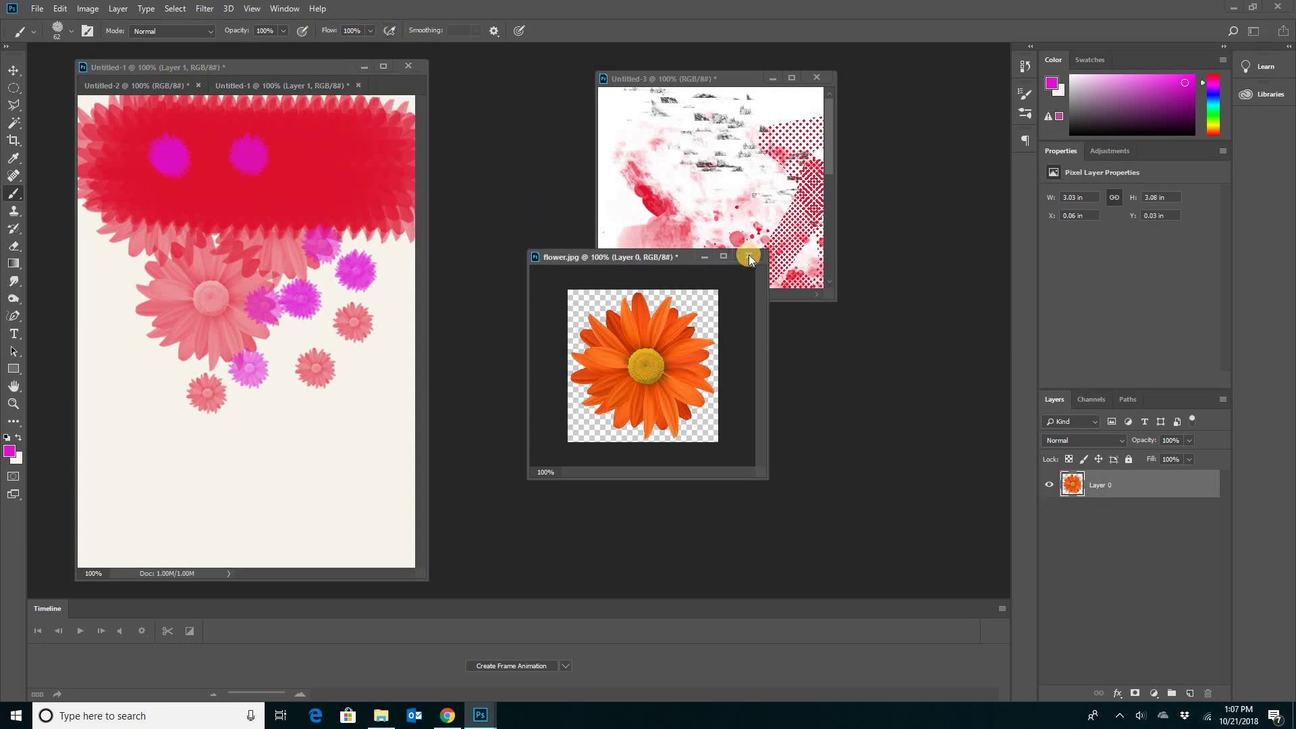
click(649, 265)
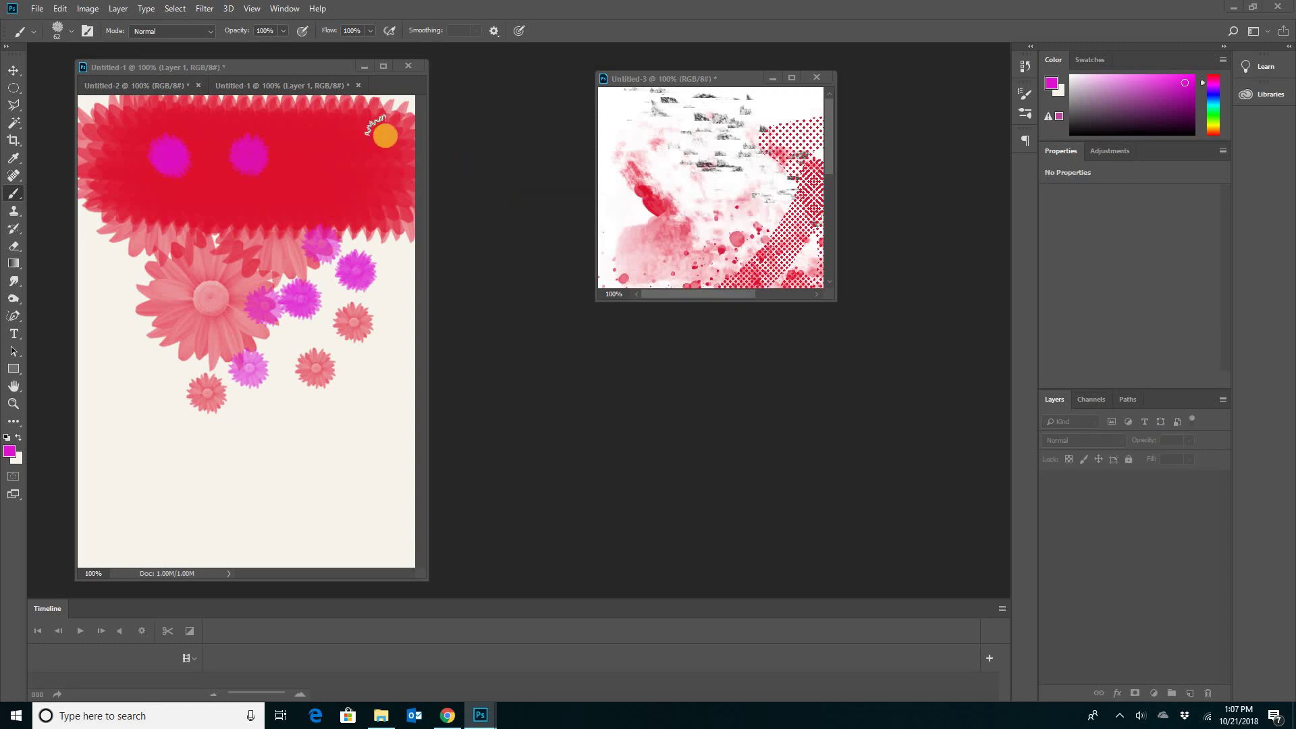
click(283, 9)
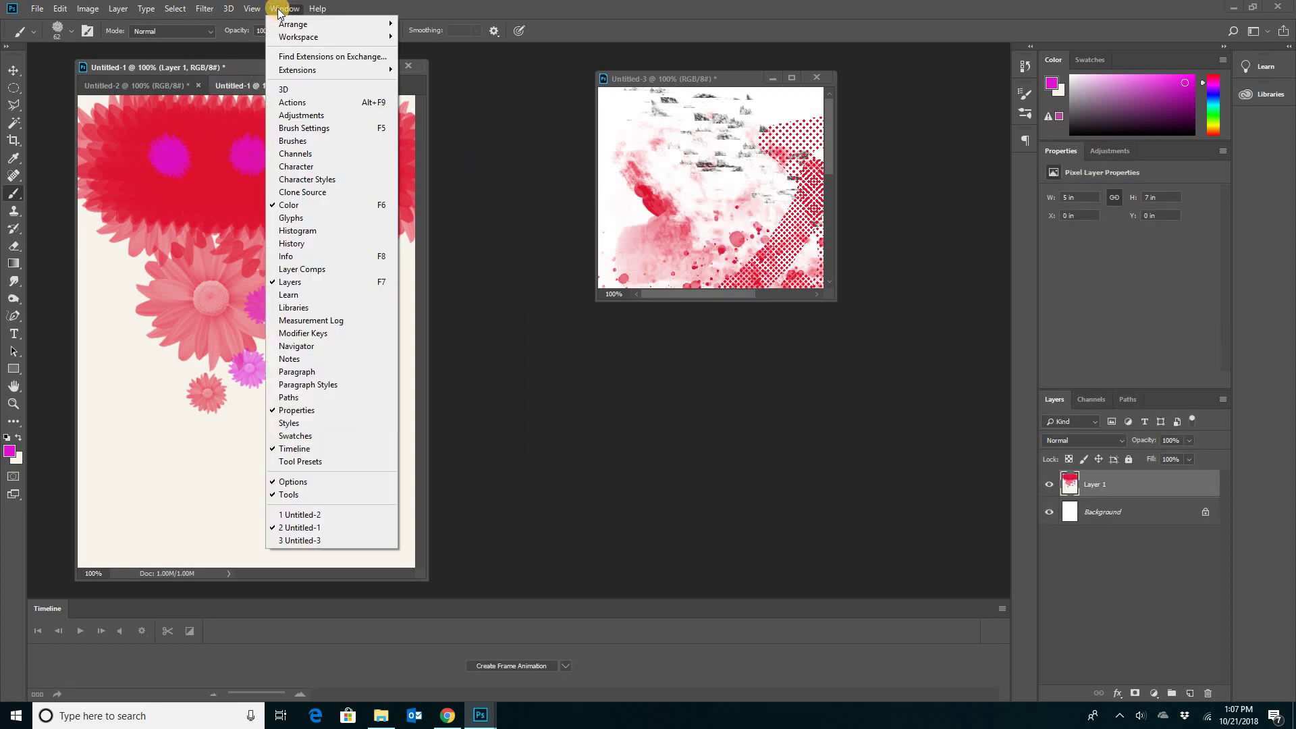
click(324, 130)
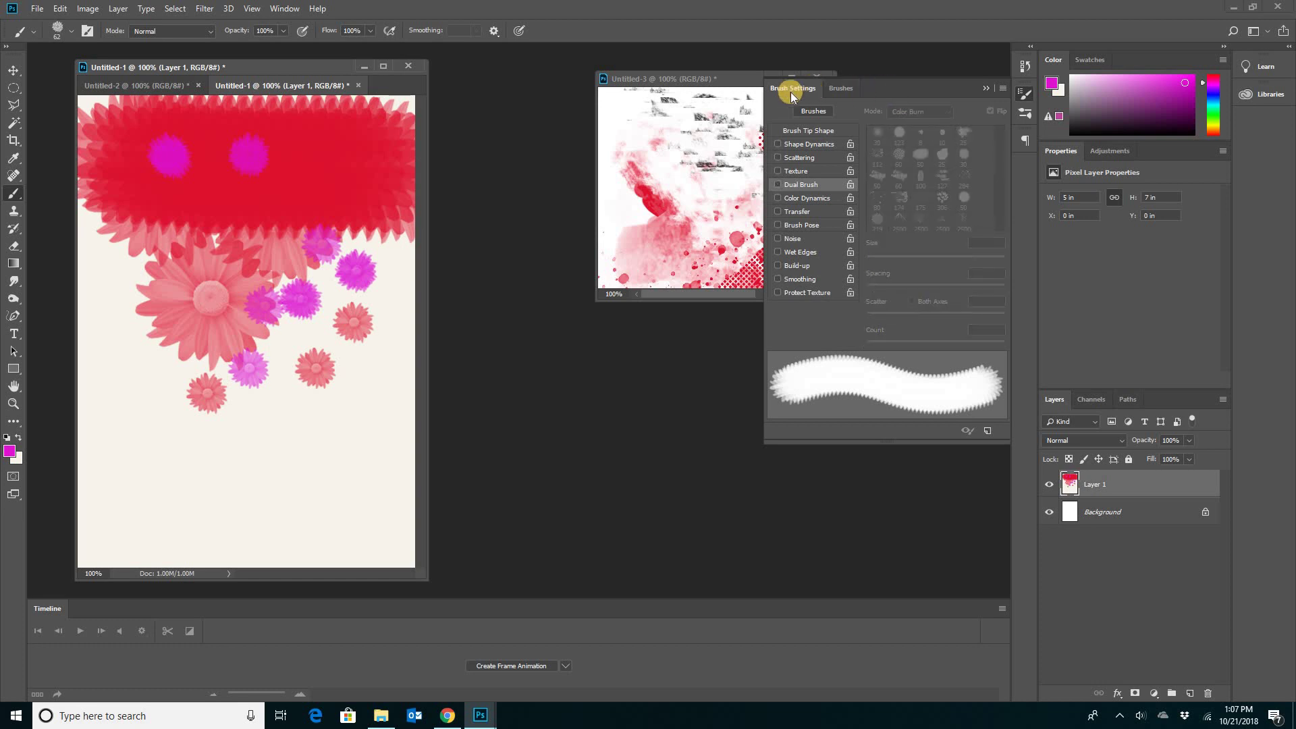
click(799, 83)
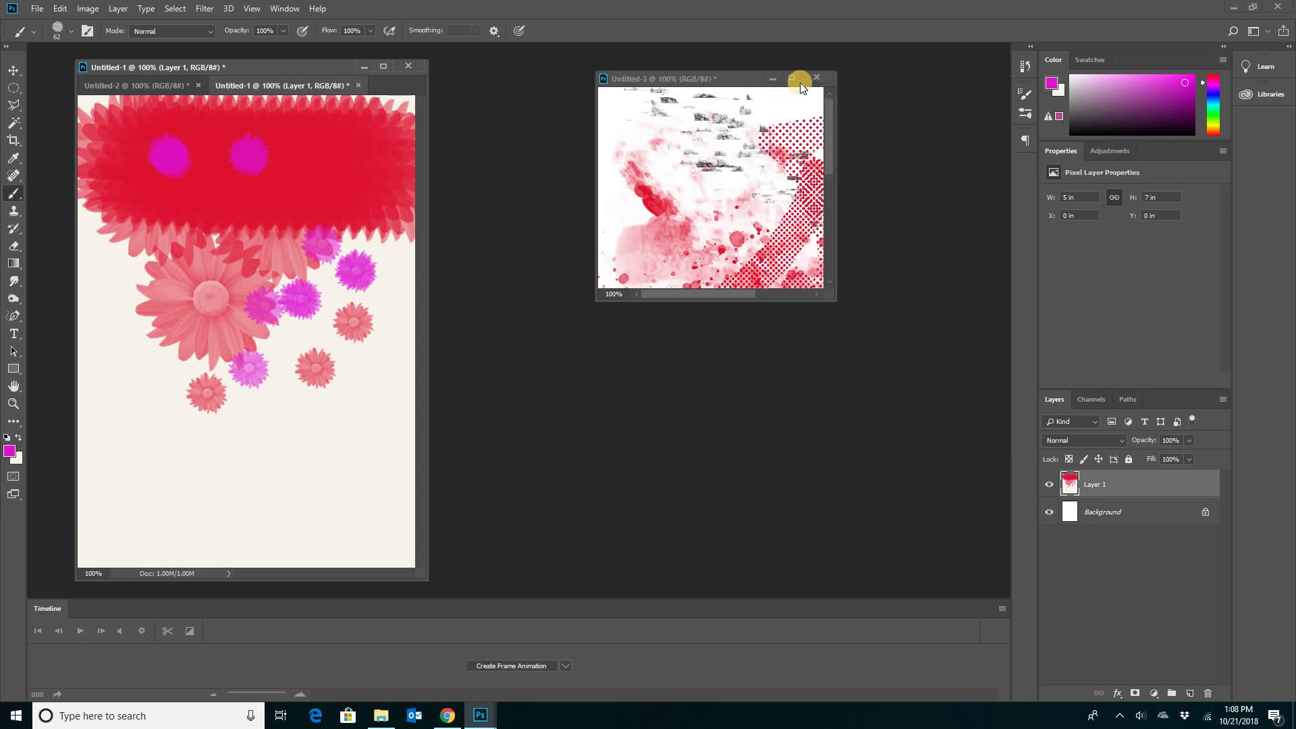
Open the Brush Settings, enable Shape Dynamics, try Size Jitter at 73% and bring it down to 1%.
click(278, 10)
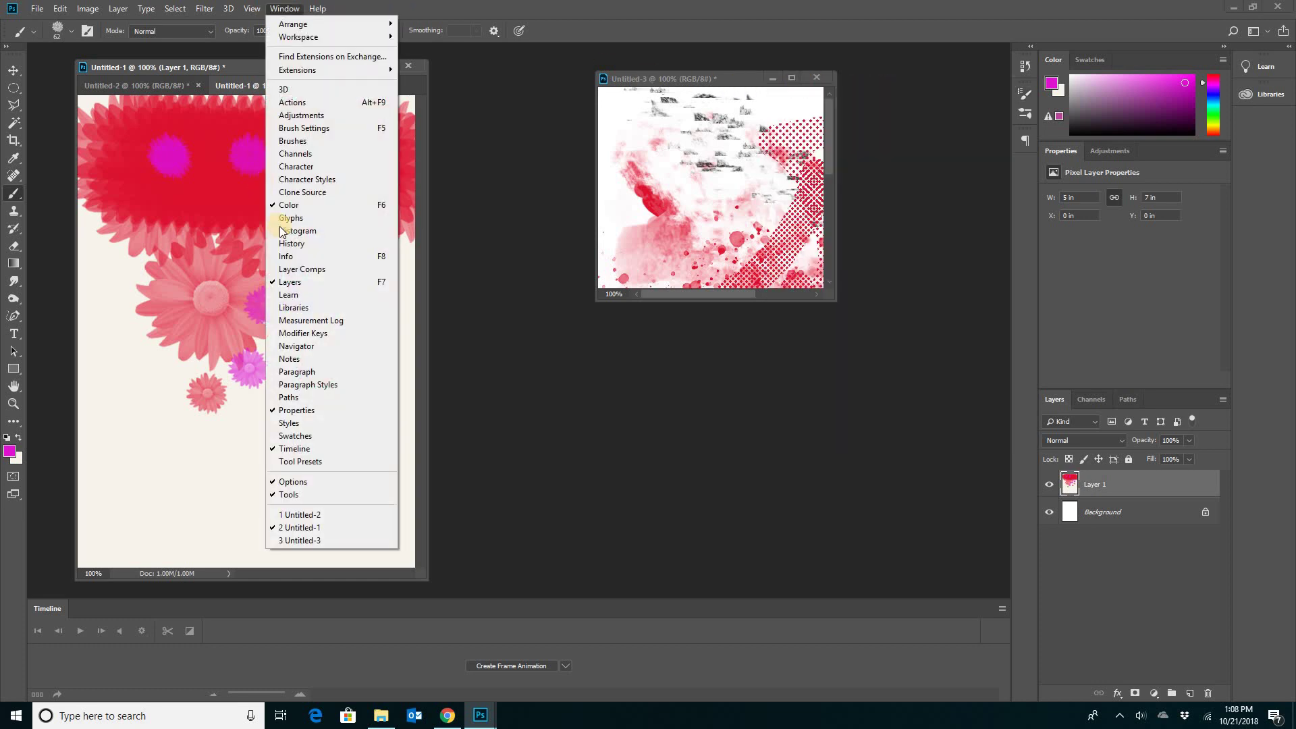
click(297, 129)
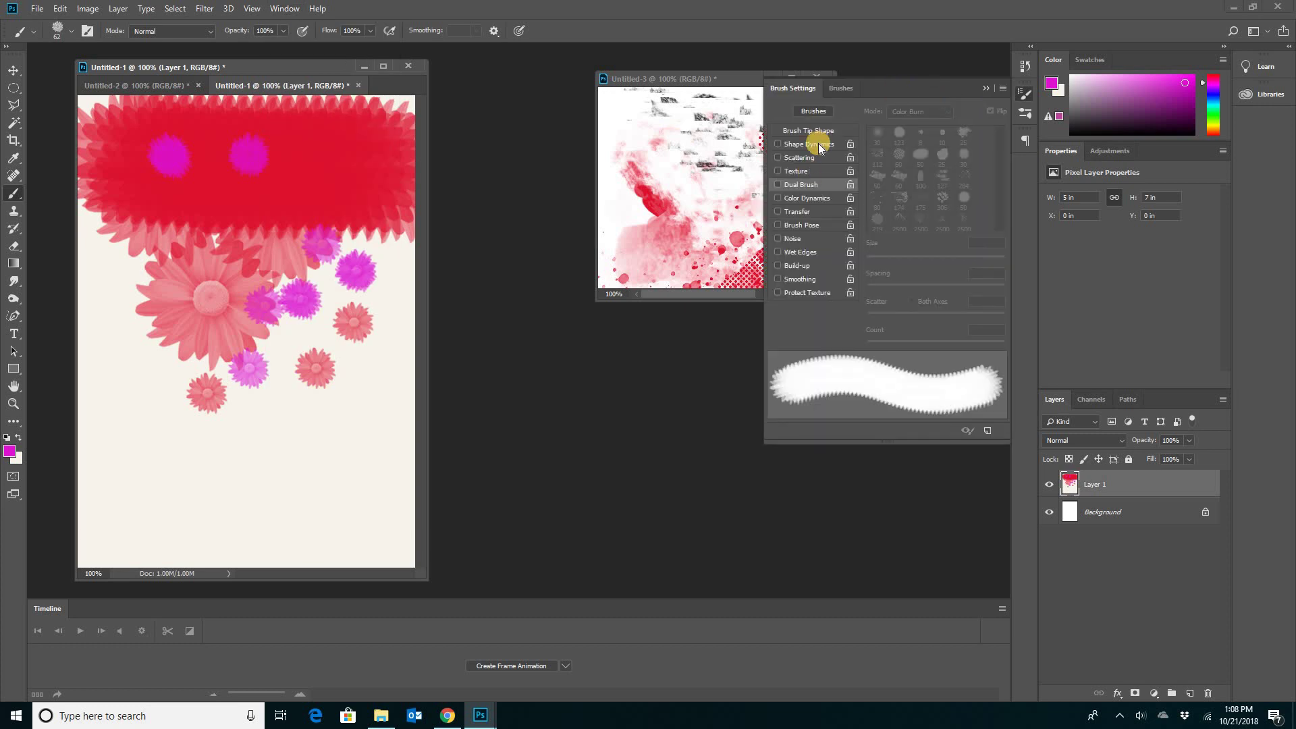
click(819, 147)
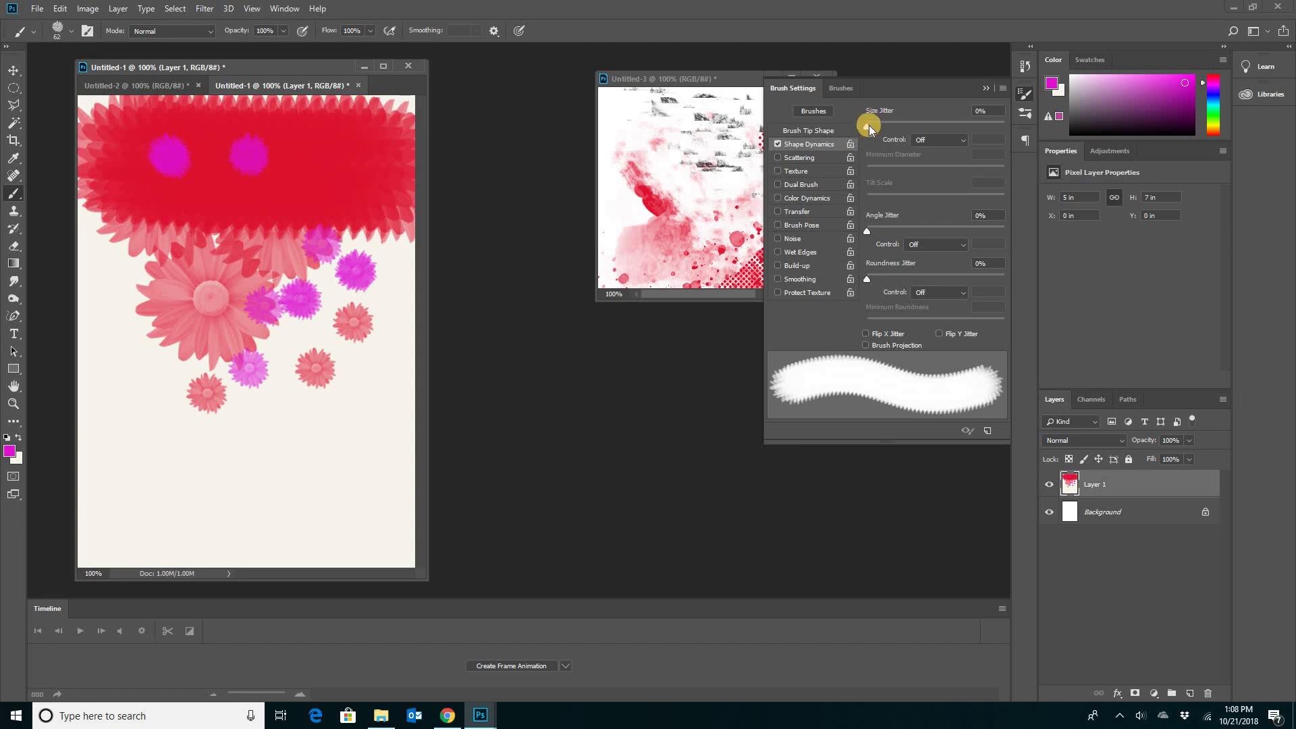
drag(868, 128, 966, 126)
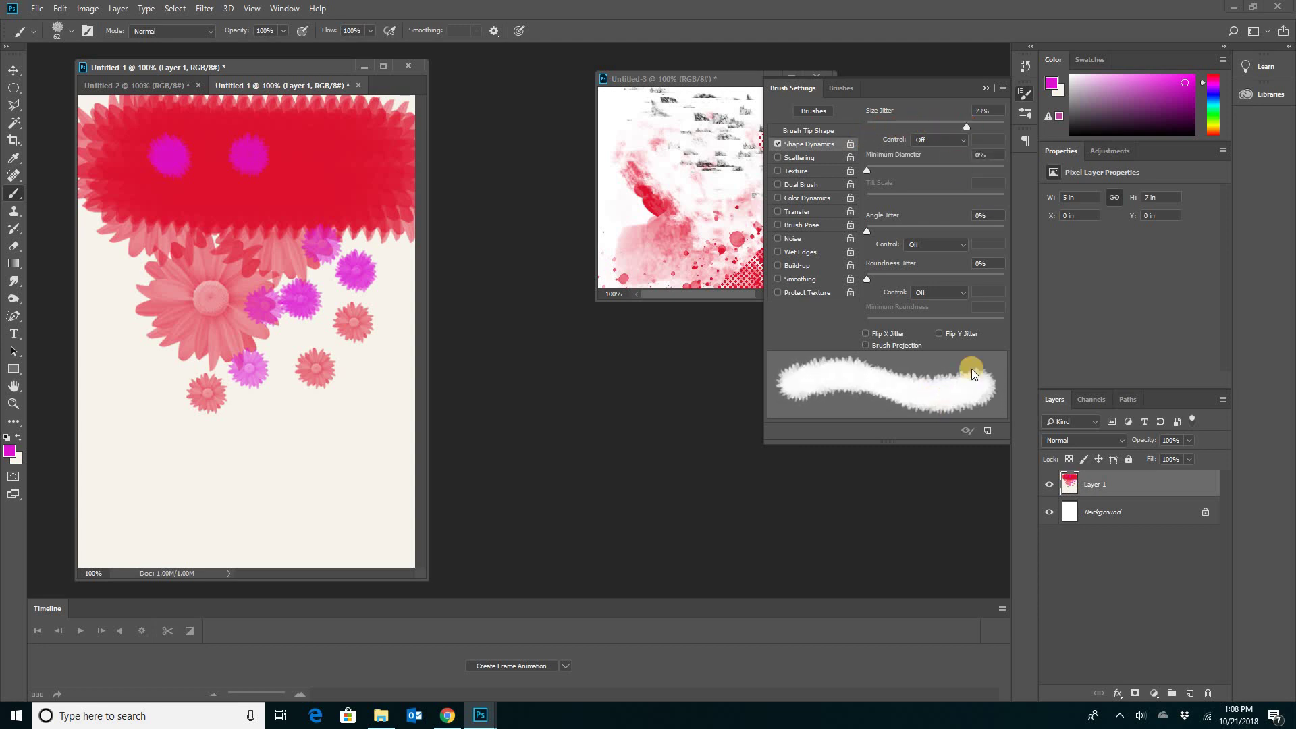
mouse_move(987, 127)
mouse_down()
mouse_move(1002, 122)
mouse_move(868, 123)
mouse_up()
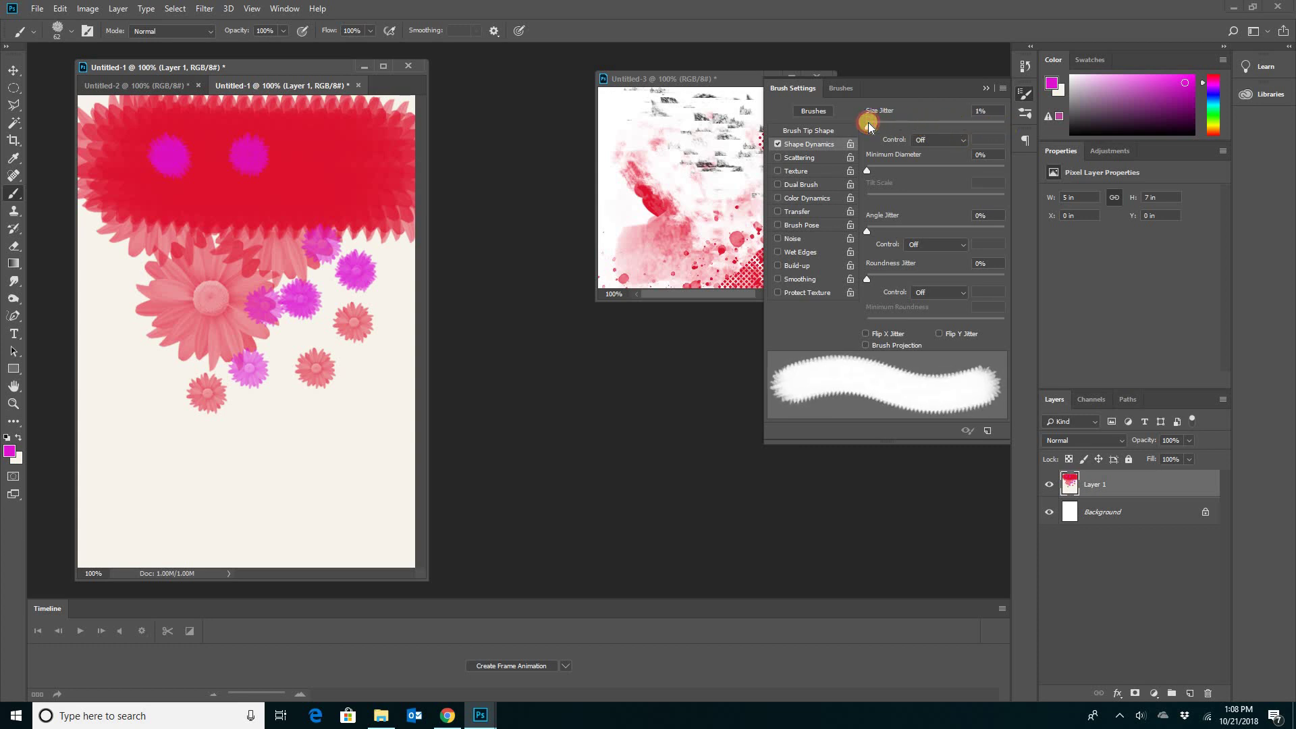
Stamp a row of four magenta flowers below the existing small flowers on the Untitled-1 canvas.
click(141, 419)
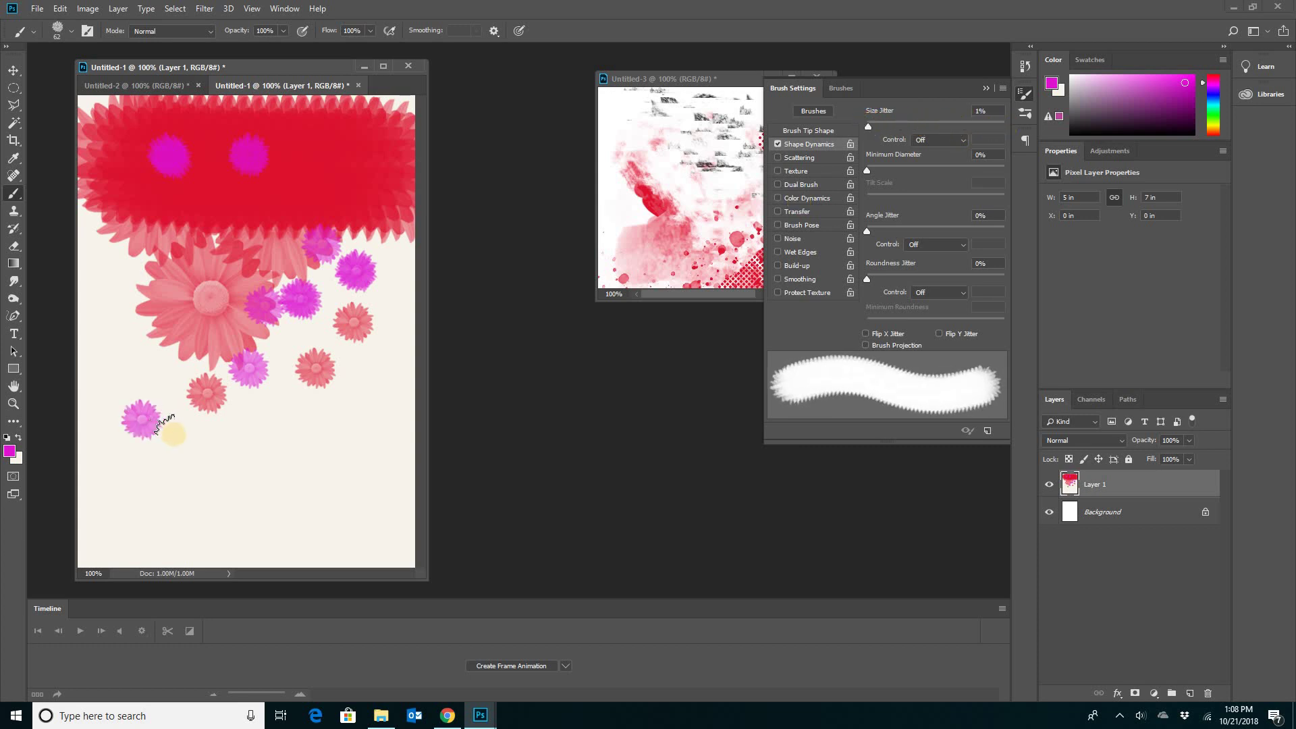
click(178, 434)
click(233, 440)
click(272, 425)
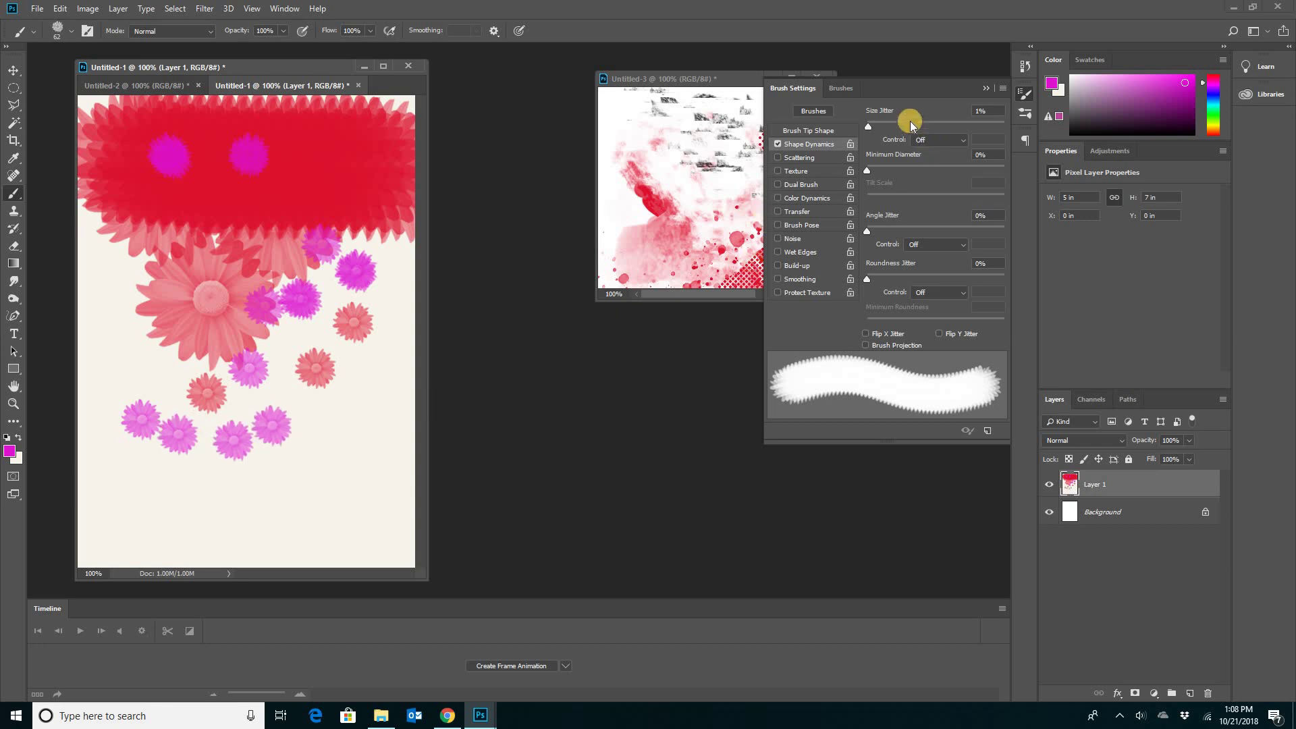
Set Size Jitter to 95% and stamp magenta flowers of varying size around the lower half of the canvas.
drag(871, 127, 998, 124)
click(125, 376)
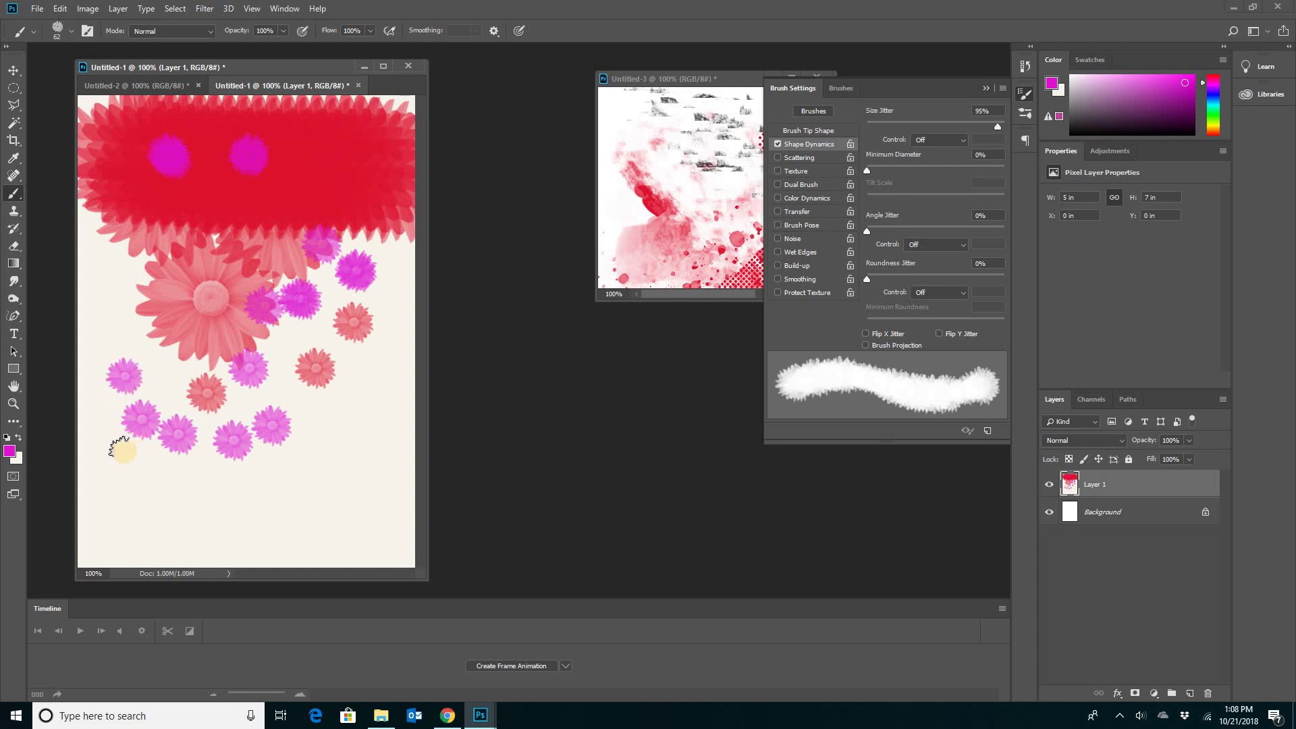
click(118, 468)
click(159, 484)
click(216, 492)
click(255, 478)
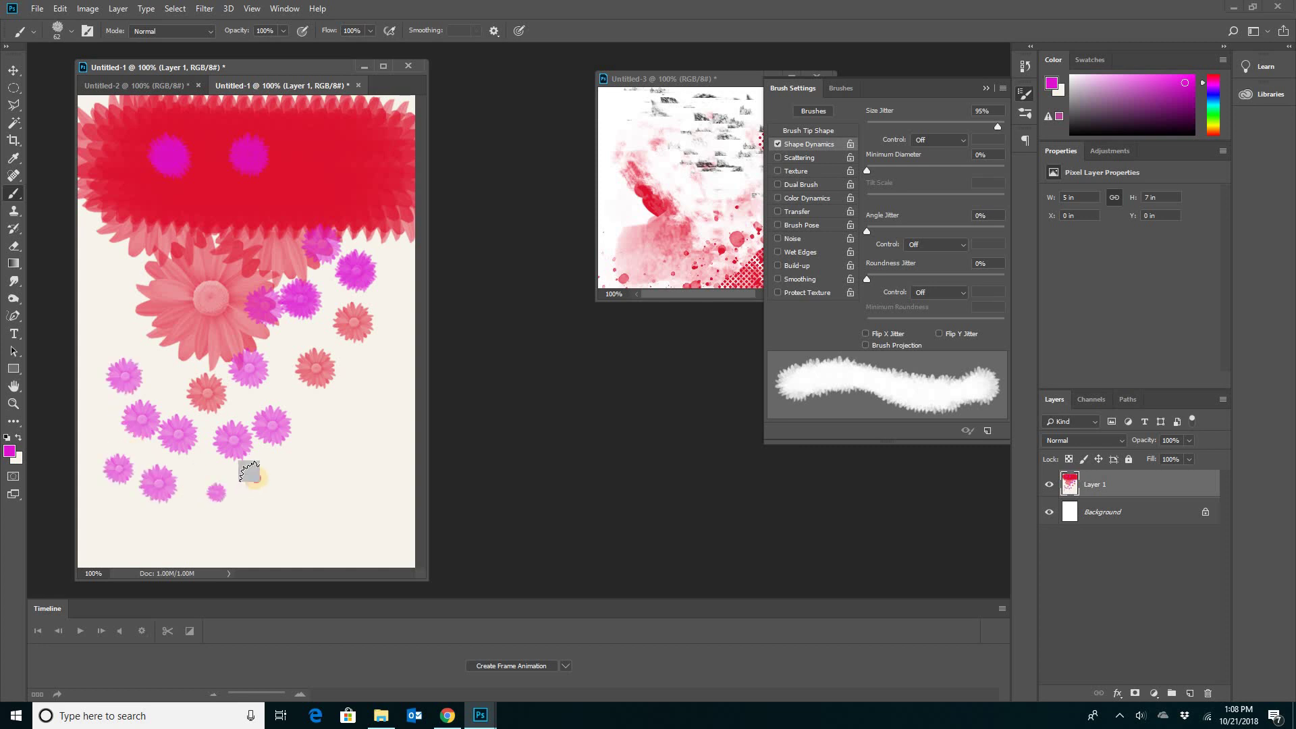
click(371, 387)
click(374, 466)
click(328, 468)
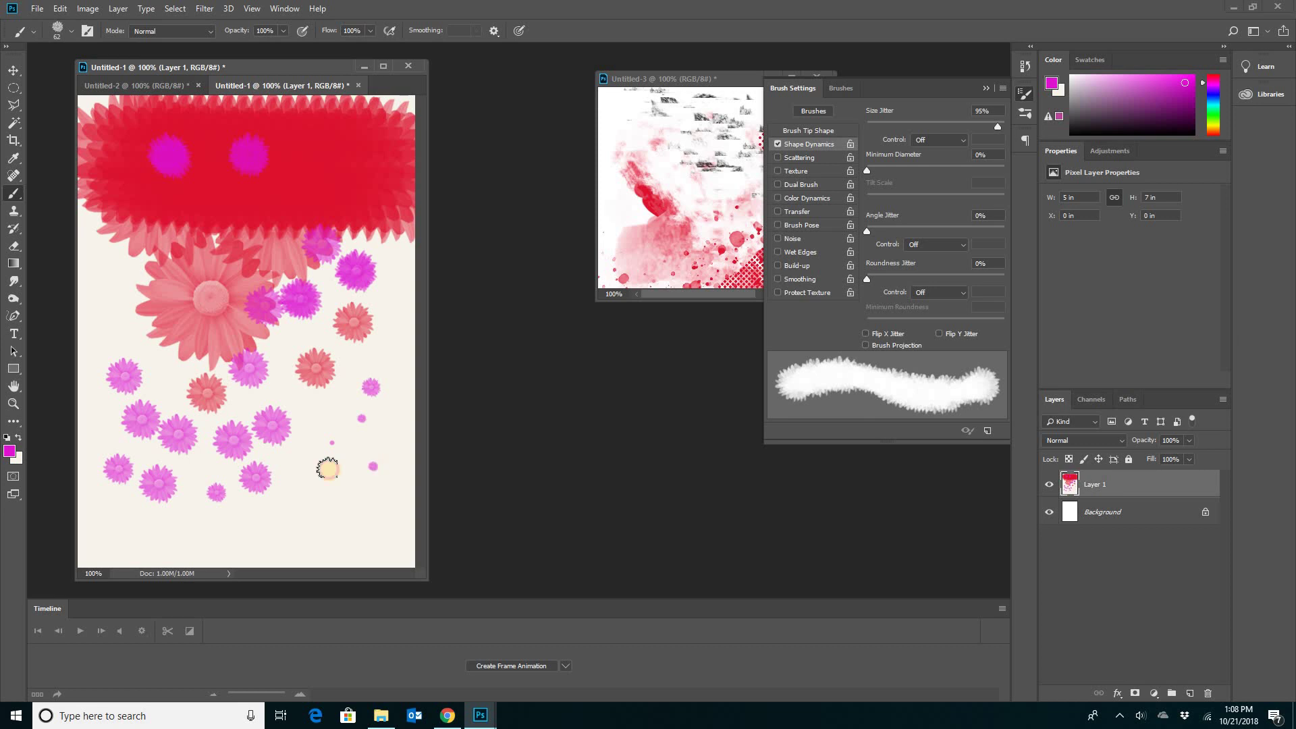
click(316, 412)
click(316, 435)
Paint a continuous magenta flower-brush band sloping across the middle of the canvas.
drag(95, 335, 151, 351)
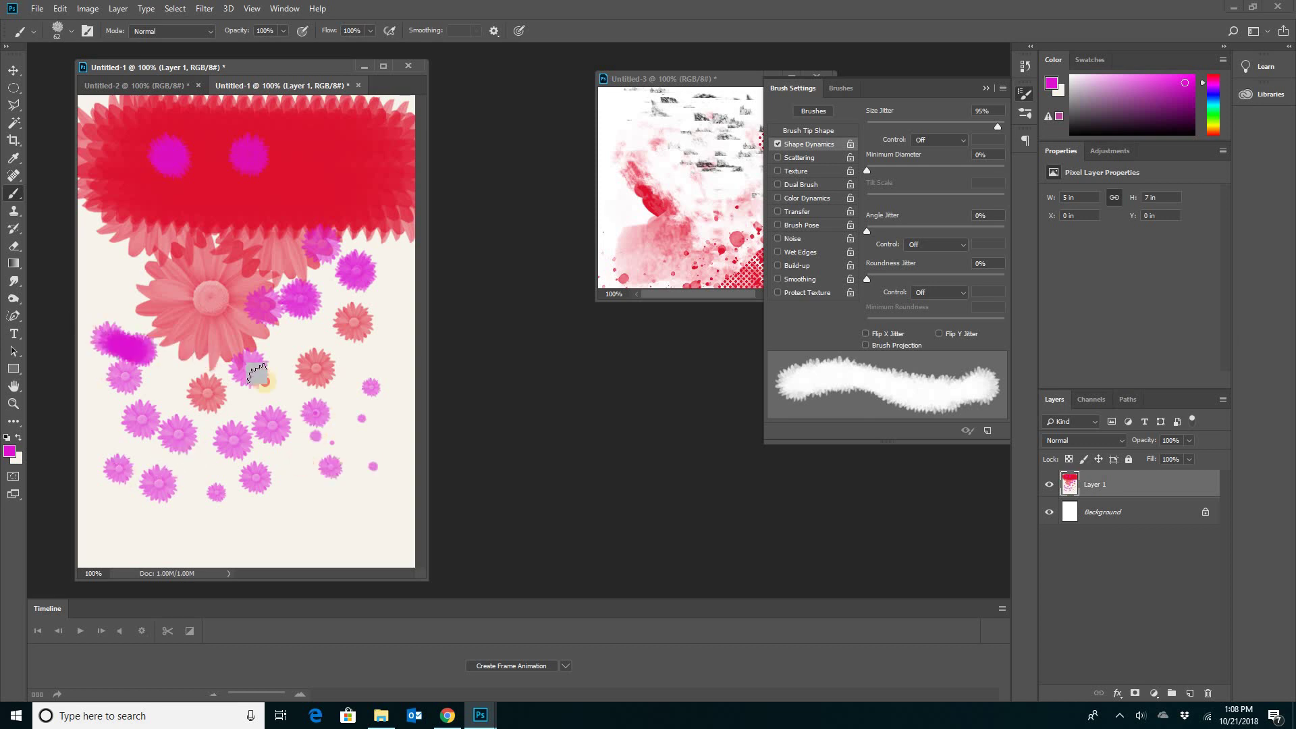
drag(263, 381, 395, 398)
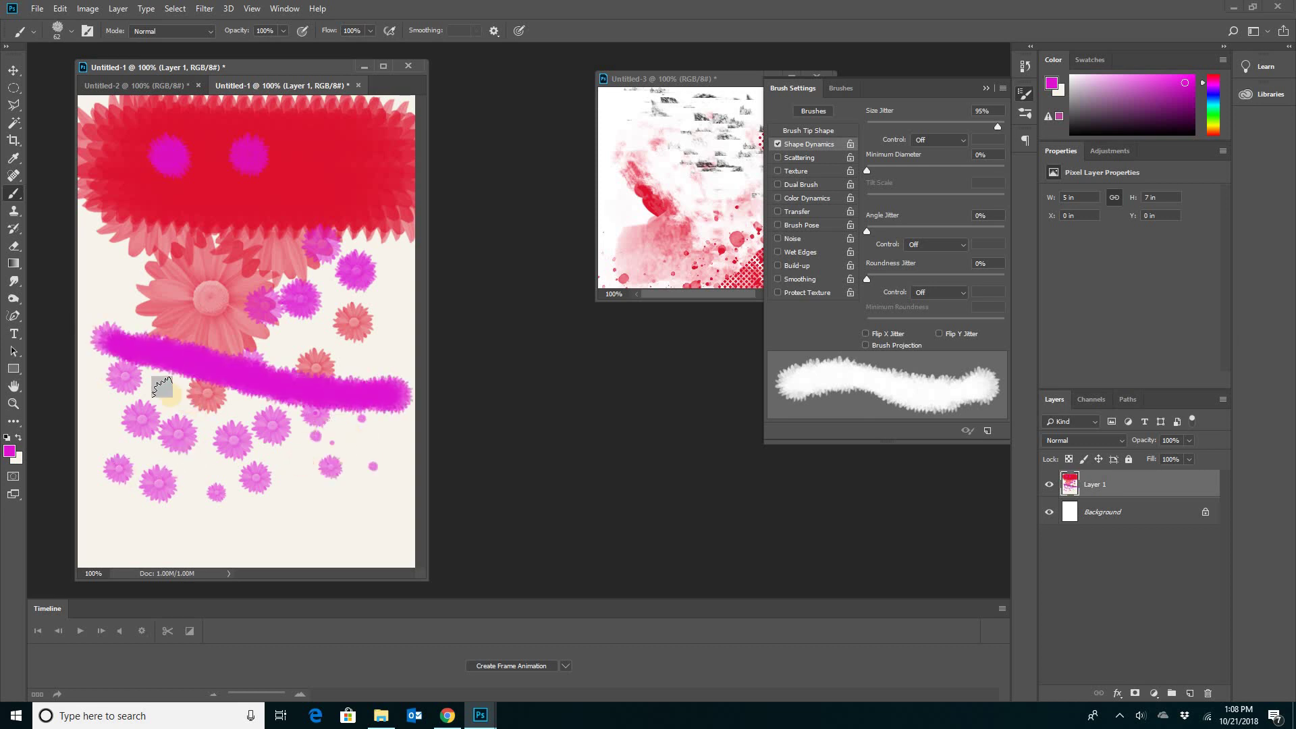
drag(125, 346, 266, 367)
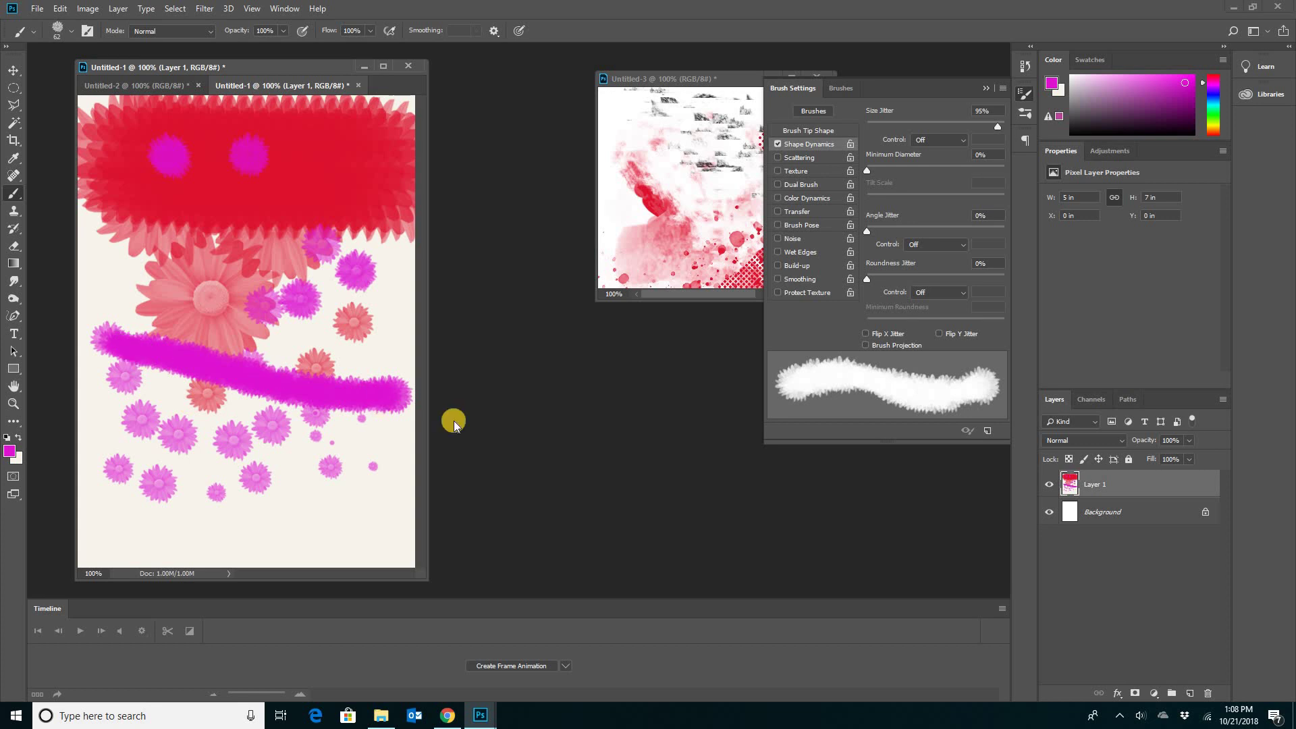
Enable Scattering for the flower brush and raise Scatter to 1000%.
click(800, 157)
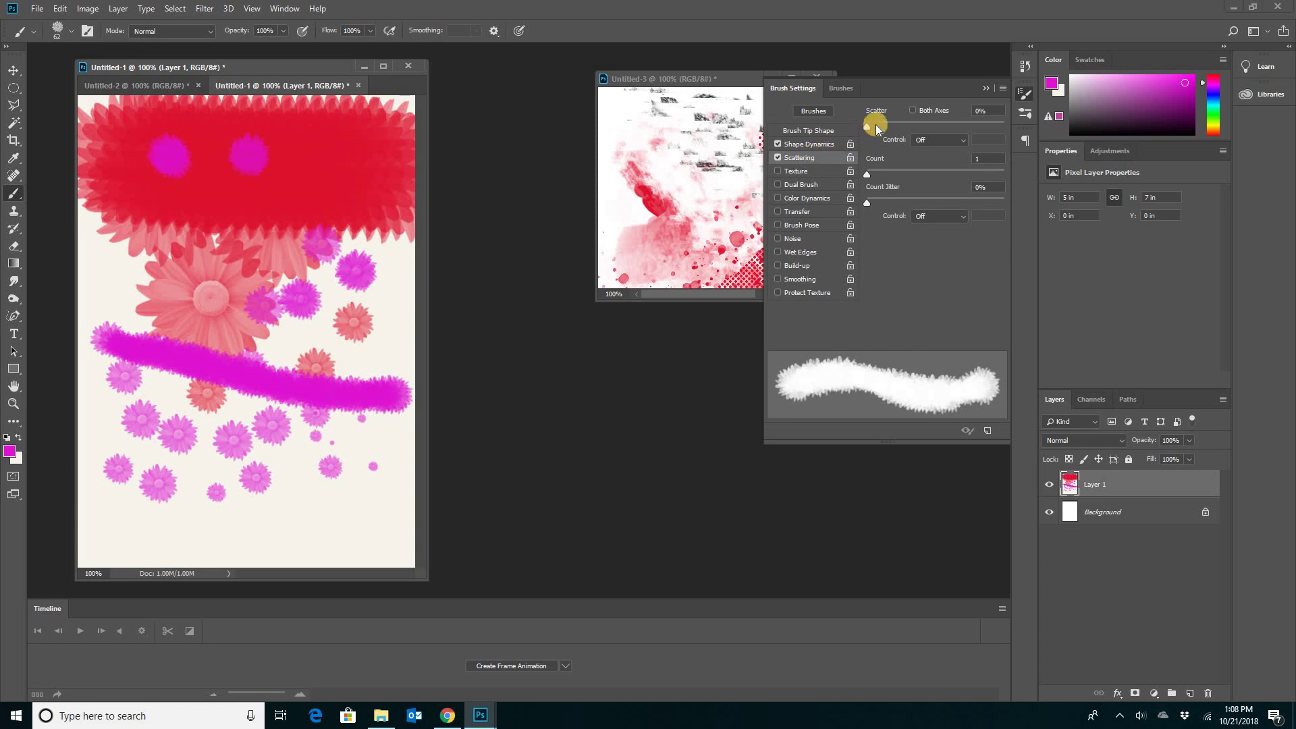
mouse_move(878, 127)
mouse_down()
mouse_move(925, 120)
mouse_move(883, 127)
mouse_up()
drag(887, 422, 880, 392)
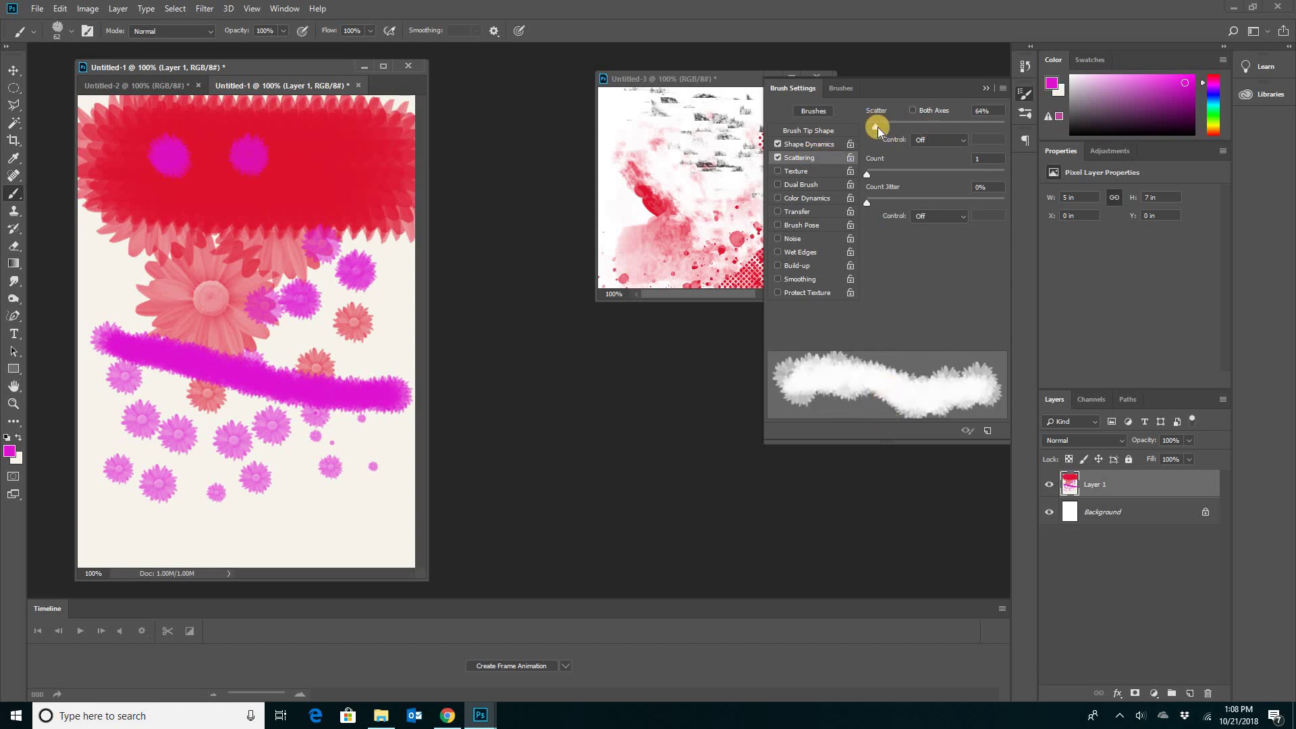
drag(878, 127, 1011, 126)
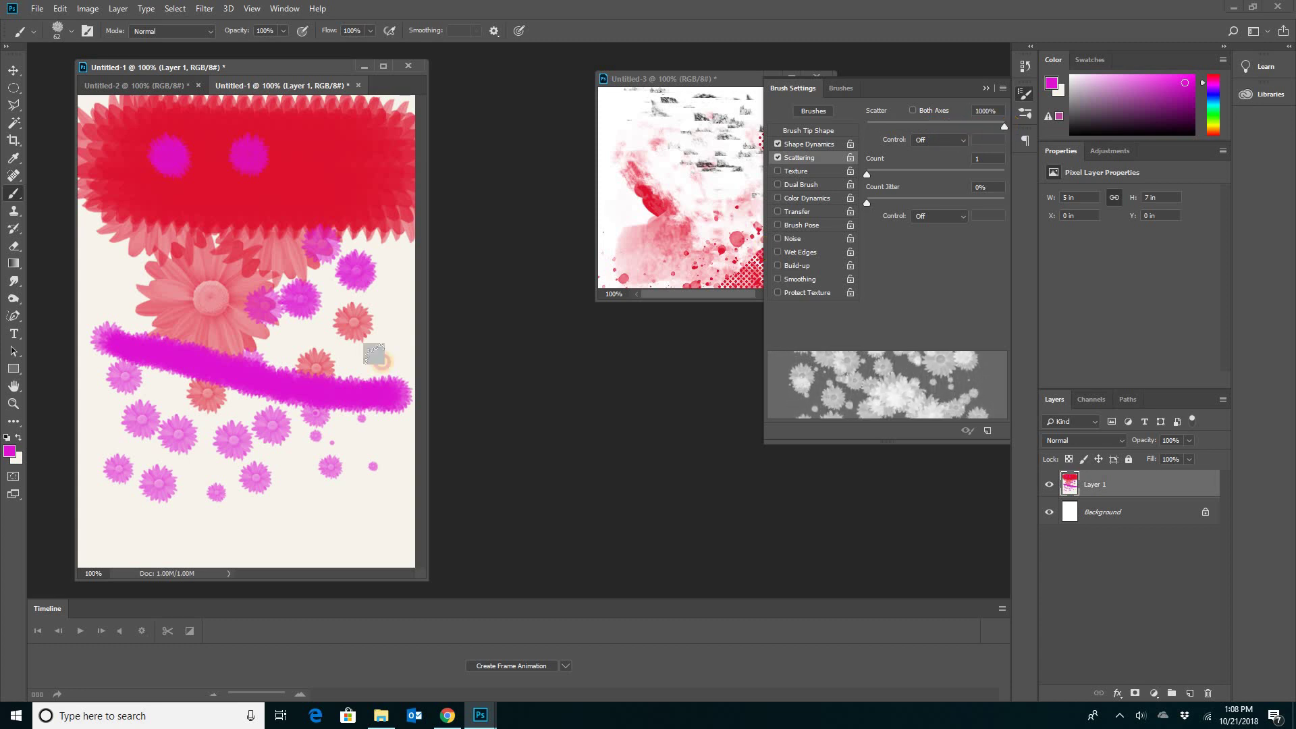
Stamp two flowers and brush scattered magenta flowers over the whole canvas.
click(118, 407)
click(159, 391)
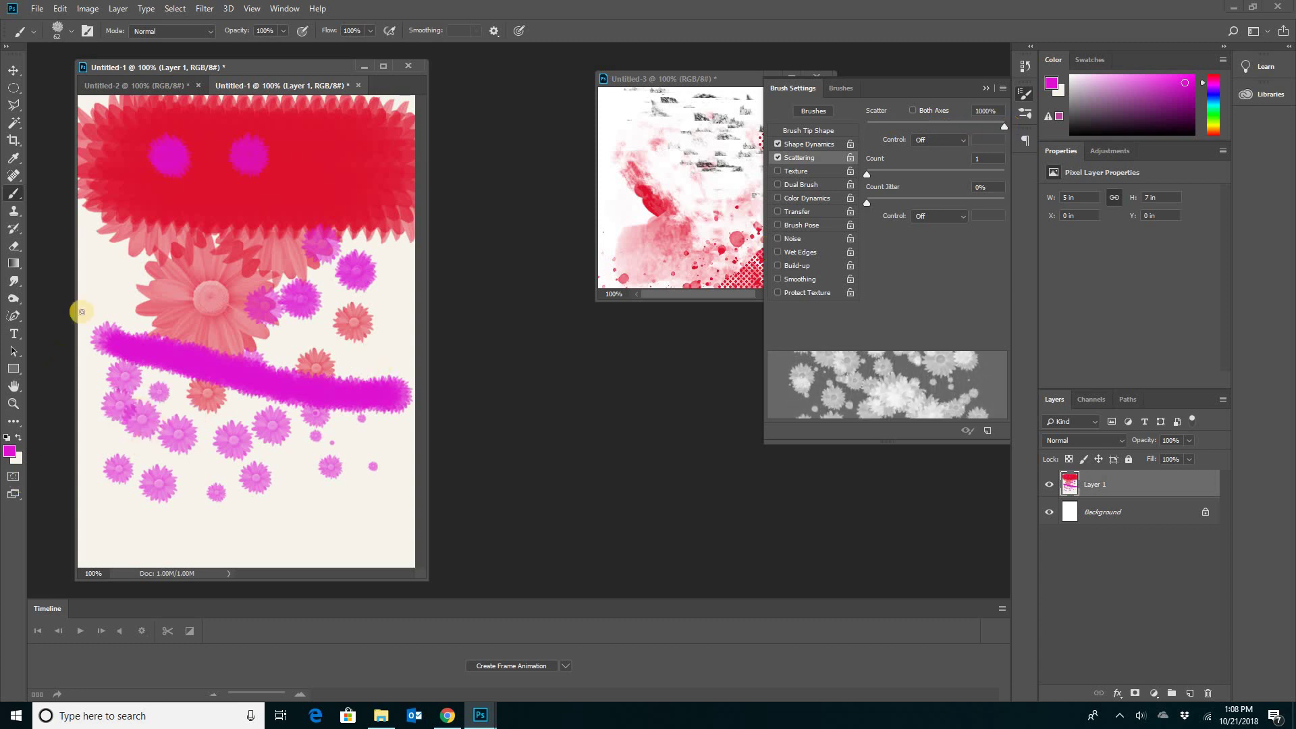
mouse_move(108, 443)
mouse_down()
mouse_move(172, 476)
mouse_move(368, 486)
mouse_move(285, 181)
mouse_move(304, 256)
mouse_move(243, 277)
mouse_up()
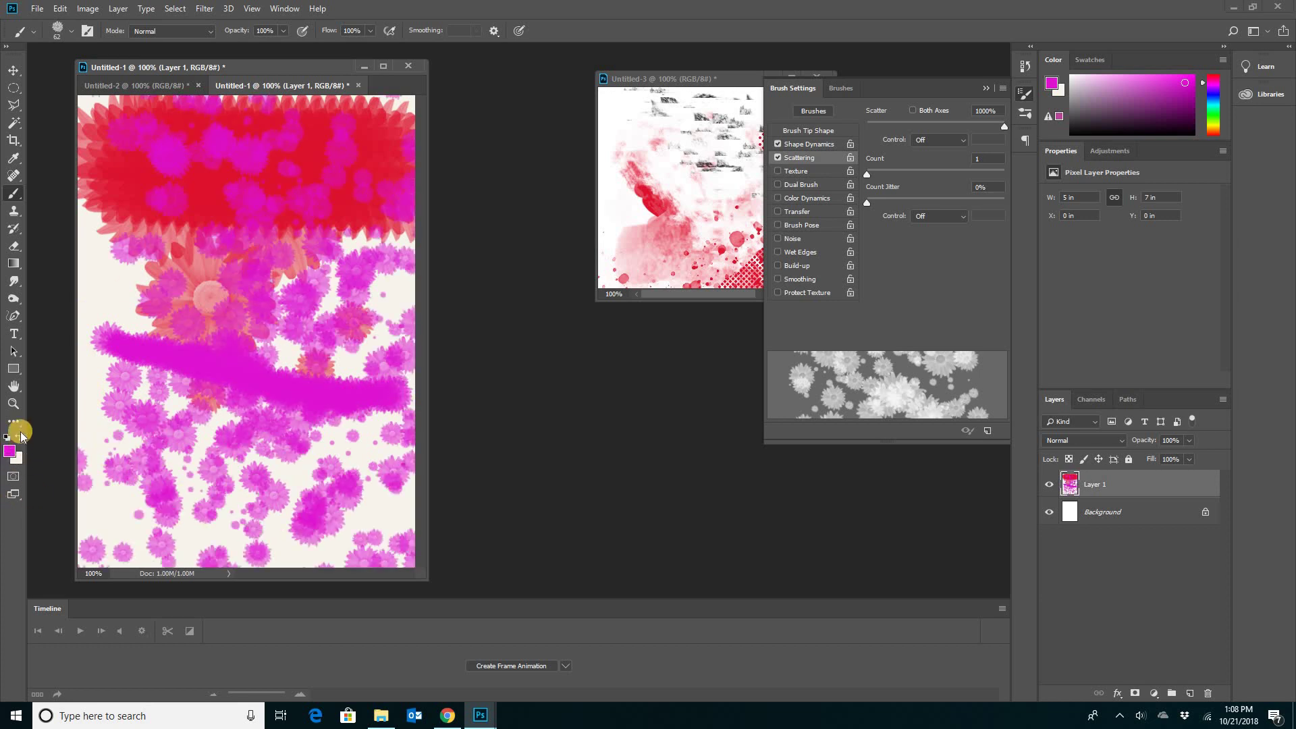
Swap the foreground and background colours and paint scattered off-white flowers over the upper and middle canvas.
click(19, 437)
mouse_move(135, 144)
mouse_down()
mouse_move(190, 261)
mouse_move(328, 407)
mouse_move(378, 415)
mouse_move(353, 343)
mouse_move(156, 115)
mouse_move(428, 292)
mouse_up()
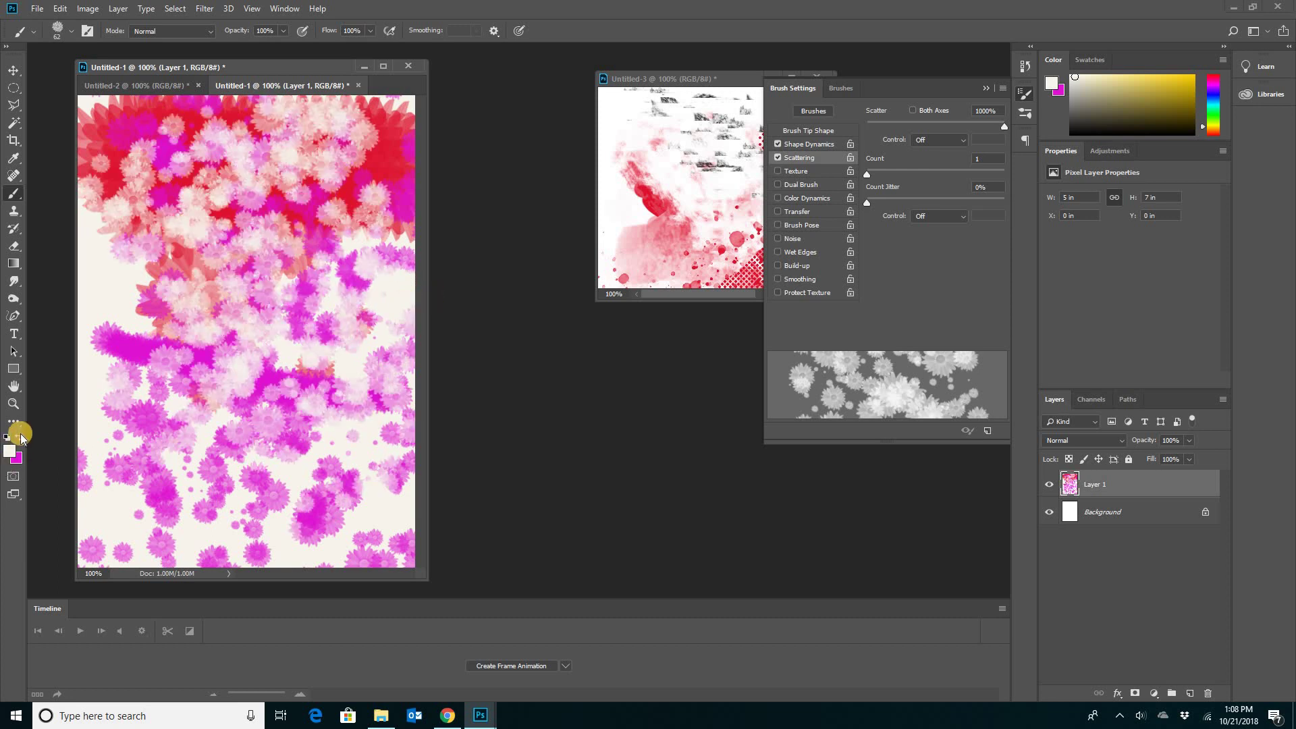
Swap the colours back, set the foreground colour to blue 1c12de and paint scattered blue flowers across the canvas.
key(x)
click(10, 452)
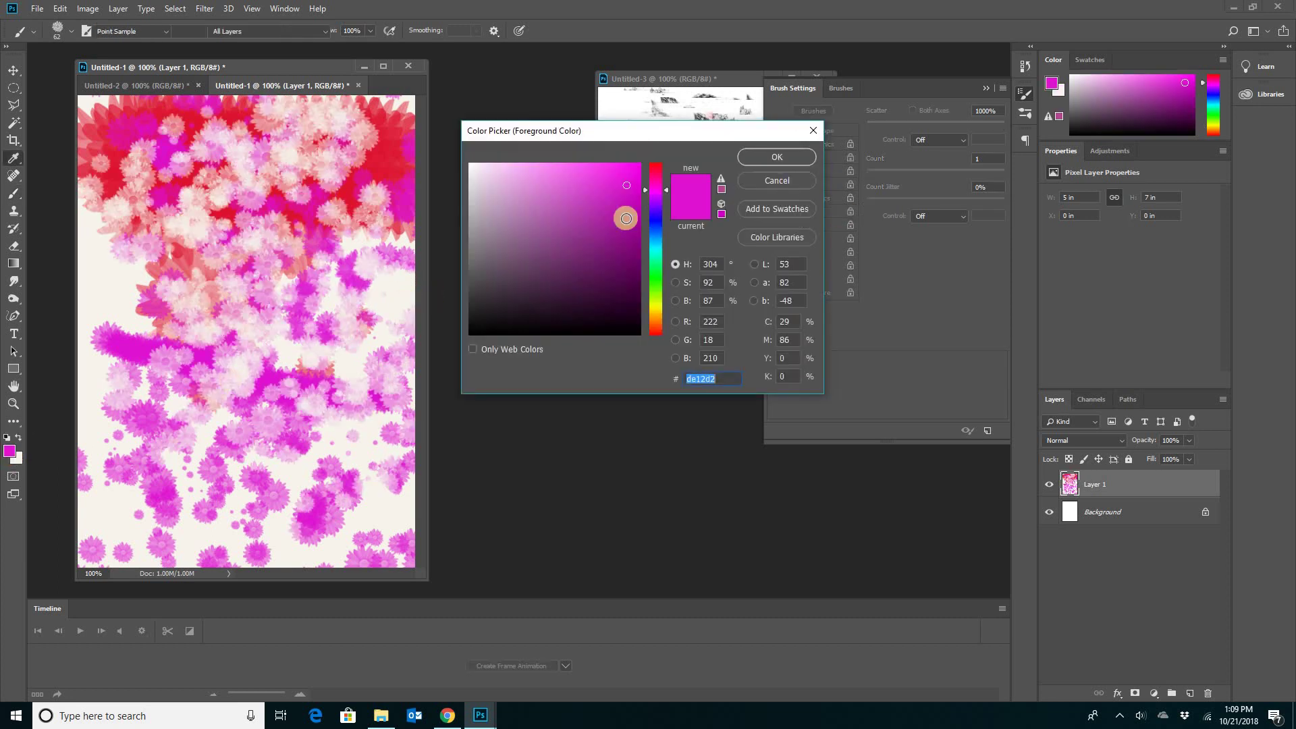
click(654, 222)
click(749, 154)
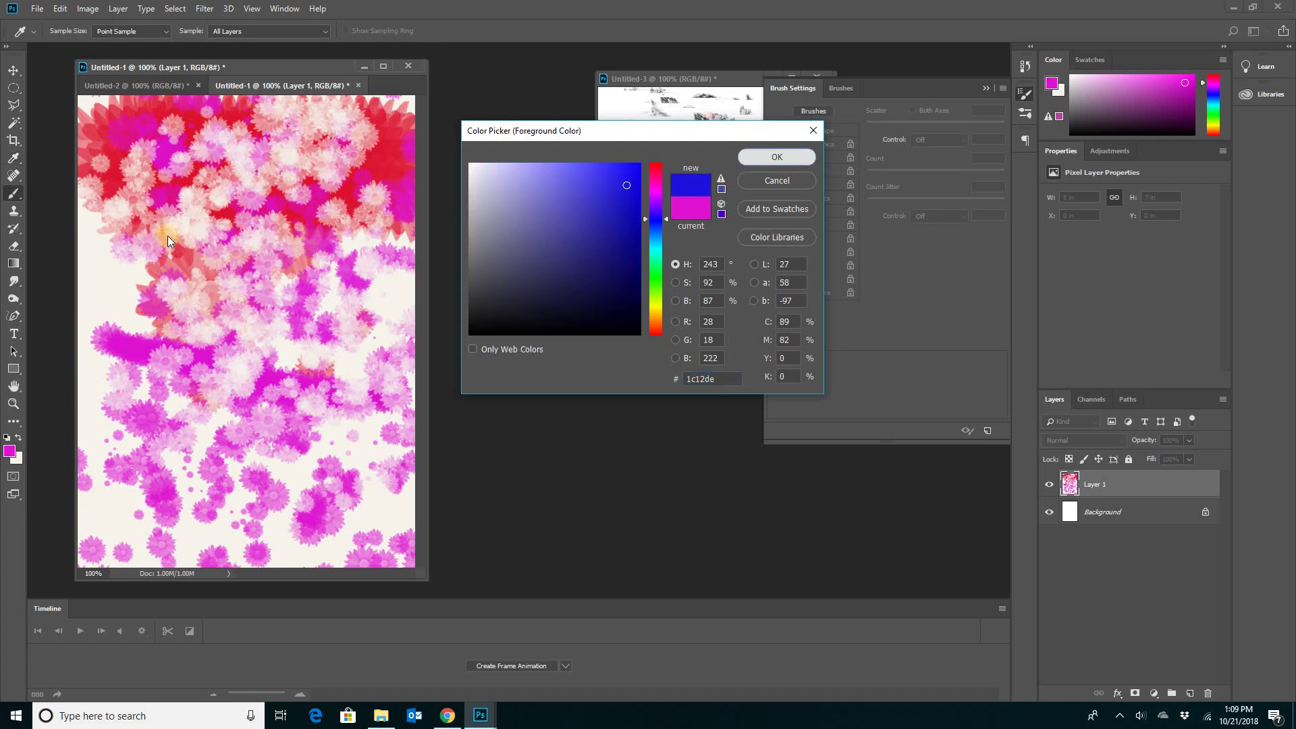
mouse_move(248, 286)
mouse_down()
mouse_move(304, 303)
mouse_move(414, 527)
mouse_move(378, 551)
mouse_up()
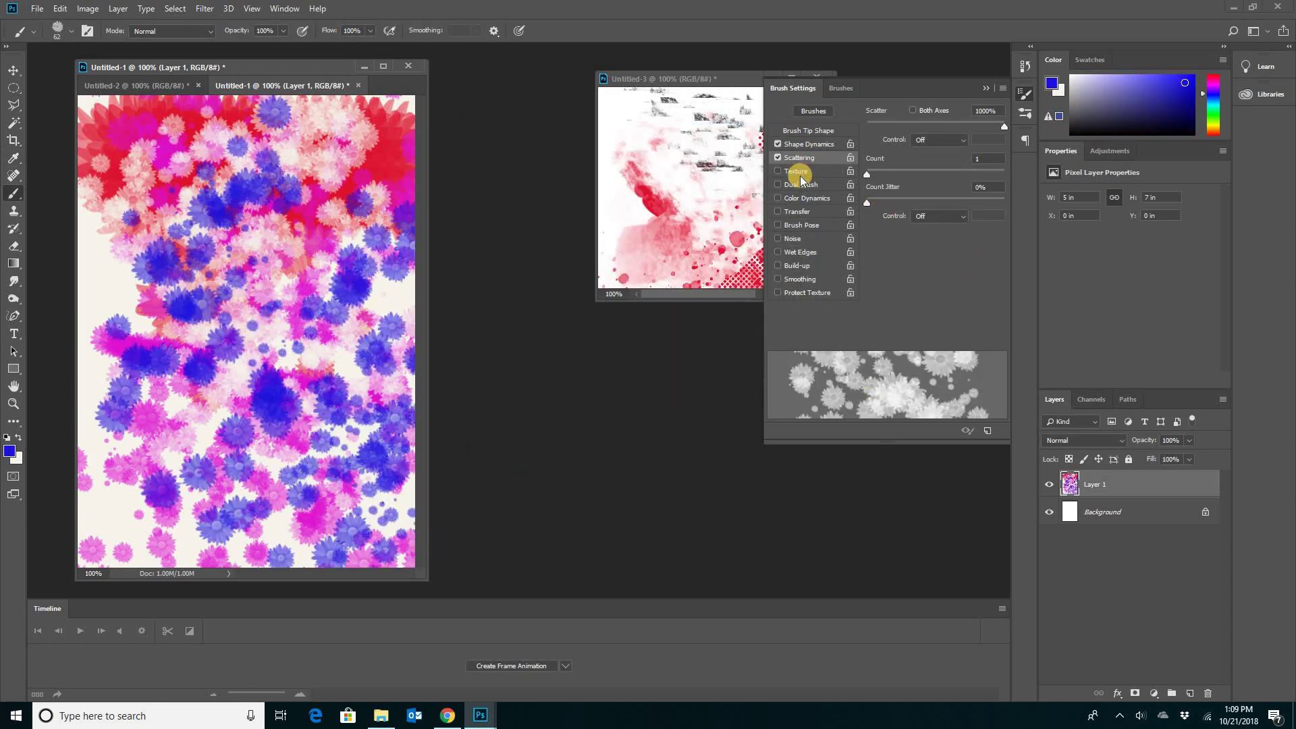
Enable Color Dynamics with Foreground/Background Jitter at 67% and paint more scattered flowers over the middle of the canvas.
click(809, 200)
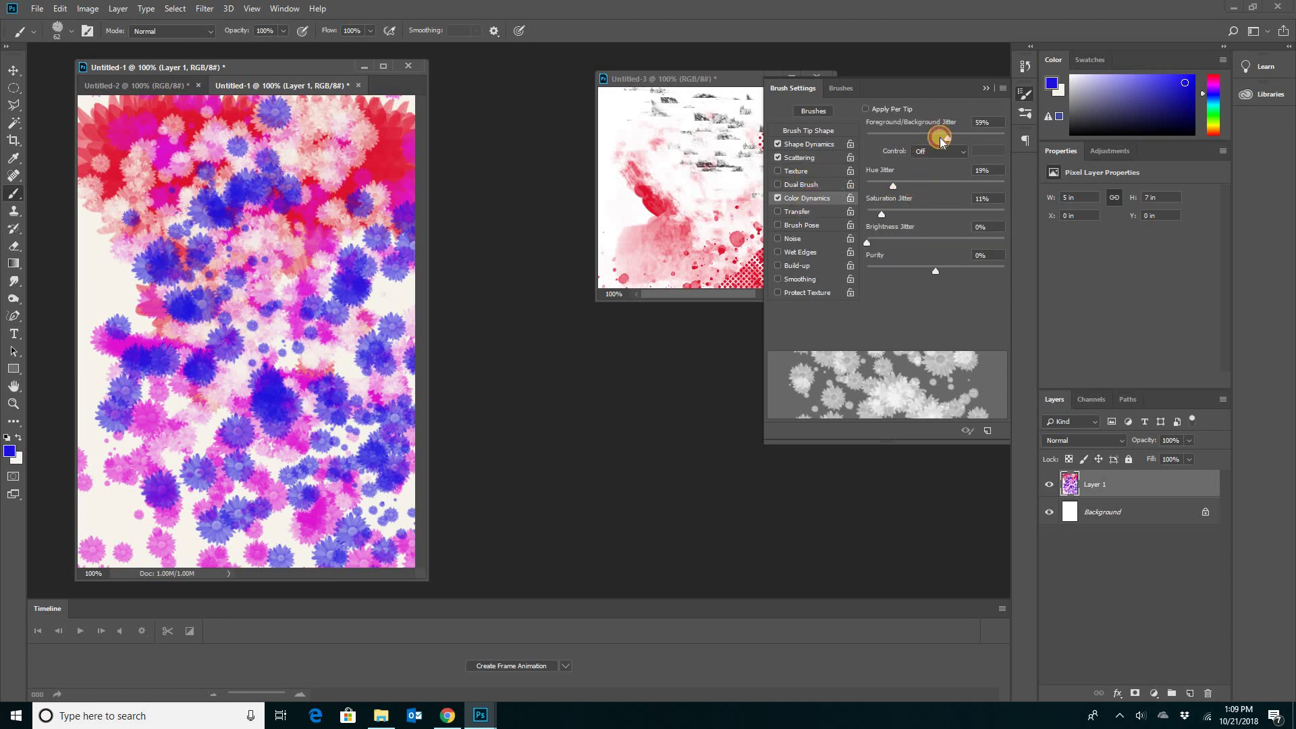
drag(924, 142, 959, 138)
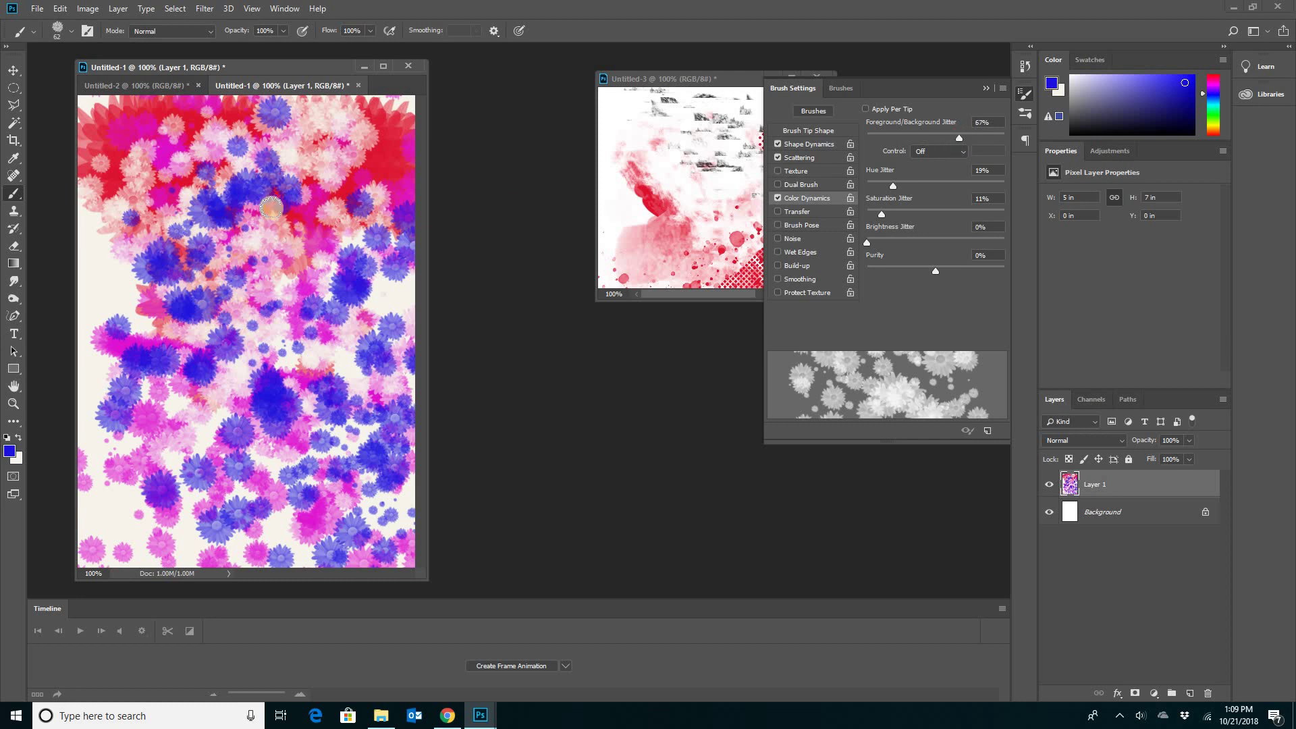
mouse_move(256, 279)
mouse_down()
mouse_move(317, 329)
mouse_move(272, 313)
mouse_up()
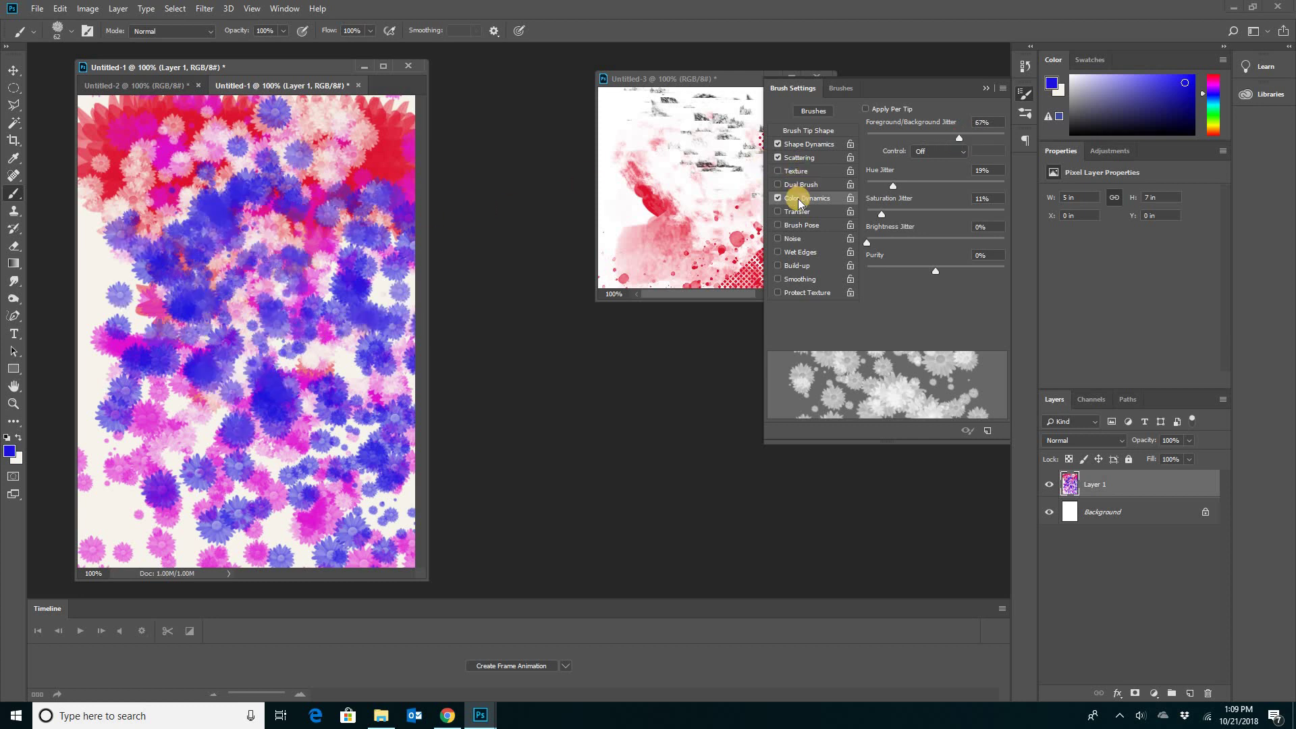
Enable Dual Brush with the 25 px tip in Color Burn mode, paint several strokes across the canvas, and collapse the Brush Settings.
click(809, 185)
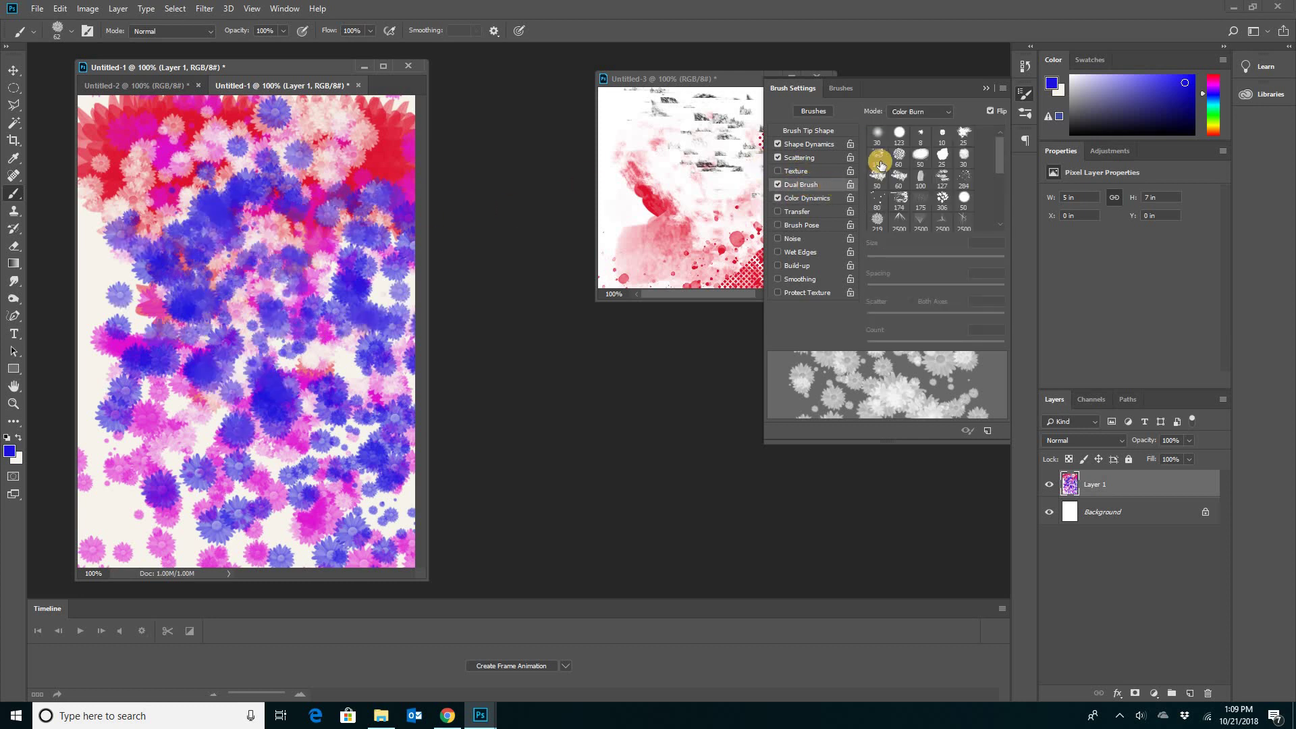
click(945, 160)
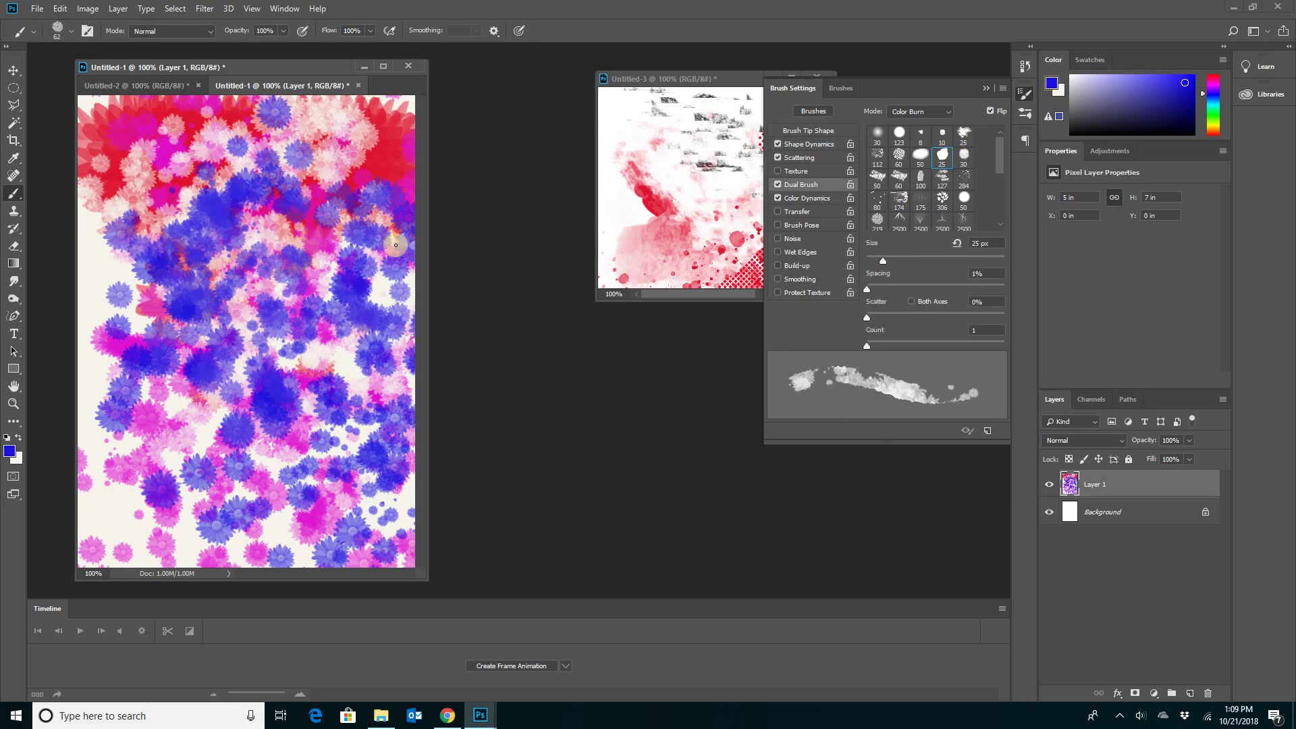
mouse_move(300, 273)
mouse_down()
mouse_move(182, 378)
mouse_move(229, 482)
mouse_move(405, 418)
mouse_move(208, 334)
mouse_move(181, 354)
mouse_up()
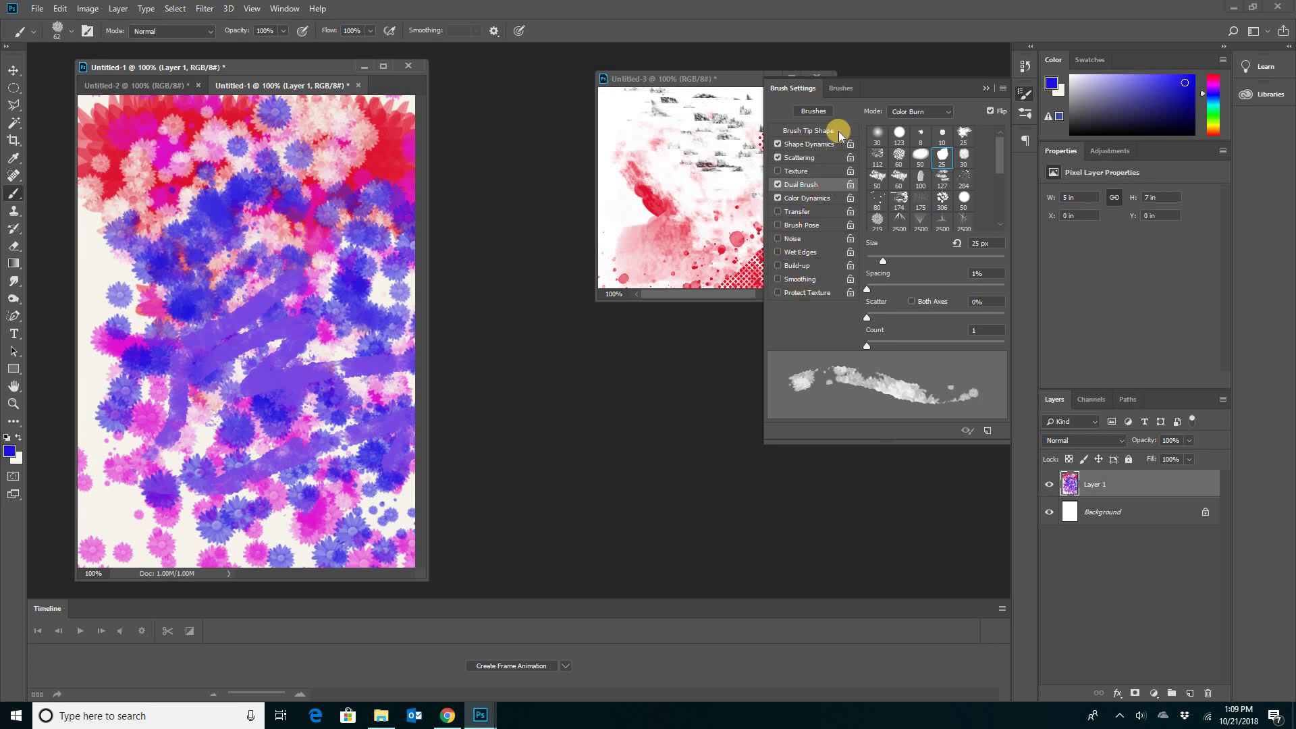
click(989, 89)
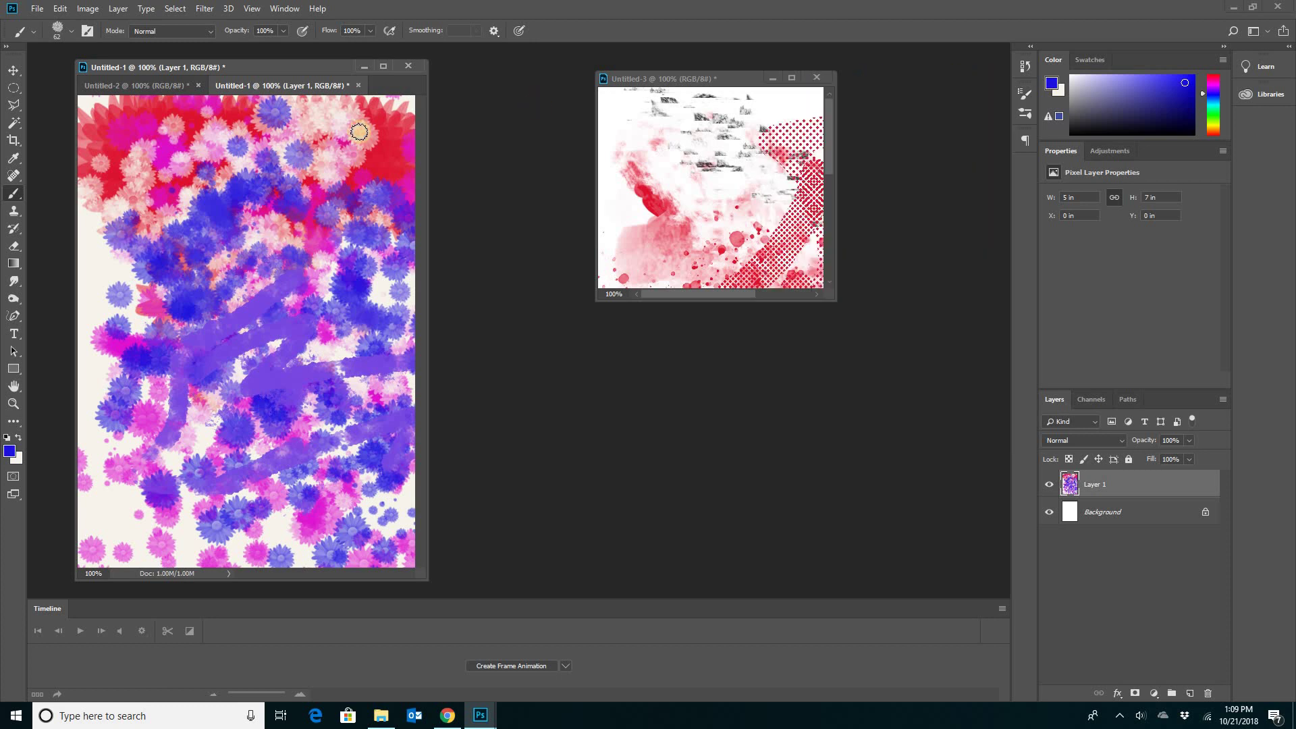
Detach Untitled-1 into its own floating window, move Untitled-3 aside, and shrink the Untitled-1 window beside the blank Untitled-2 canvas.
drag(251, 89, 511, 117)
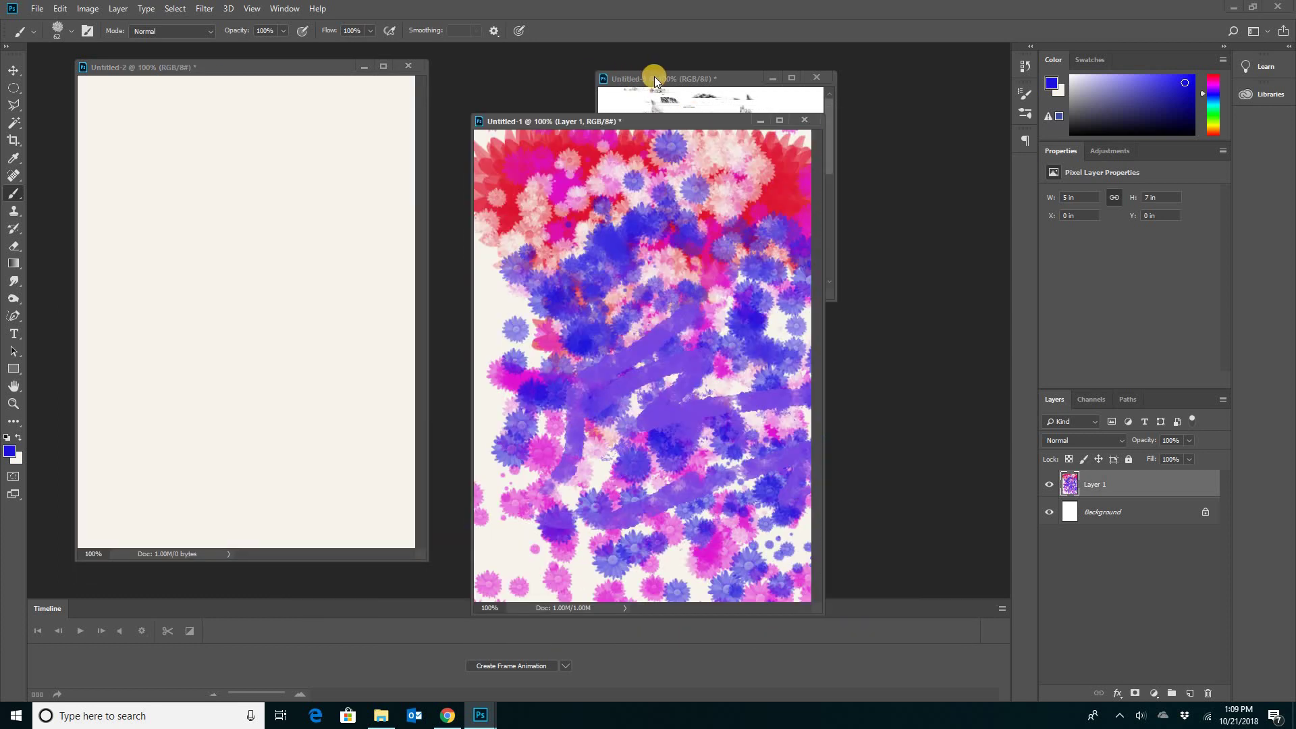
drag(654, 76, 758, 69)
drag(648, 120, 748, 112)
drag(912, 583, 808, 262)
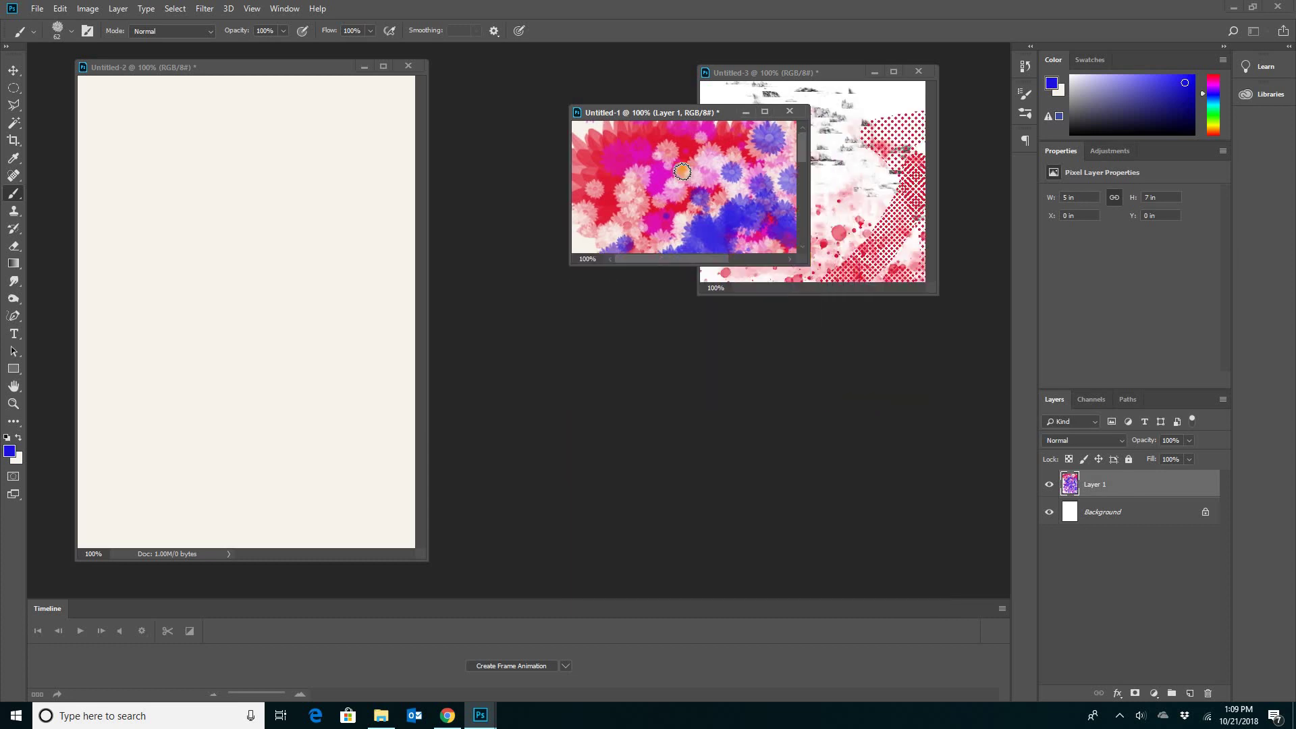
Switch to Chrome and browse the popular, new and team-favourite graphics on the Brusheezy homepage.
click(14, 70)
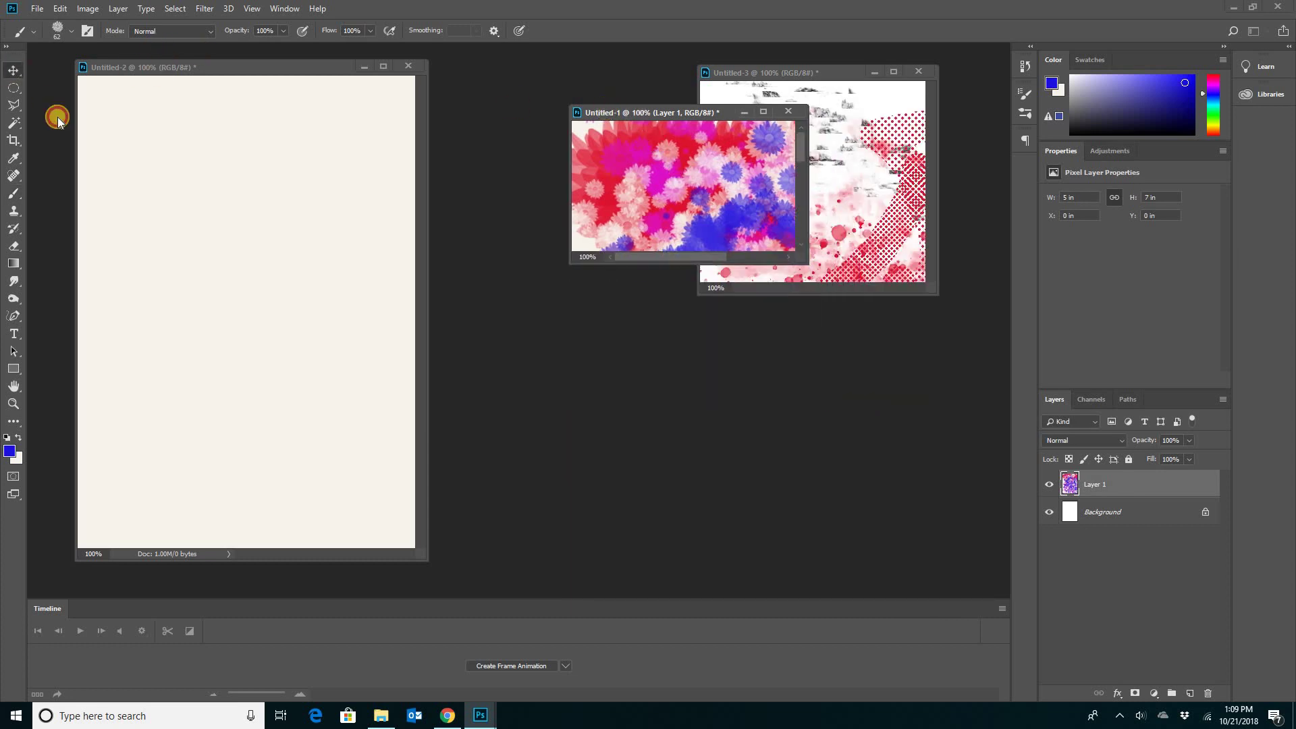
click(447, 717)
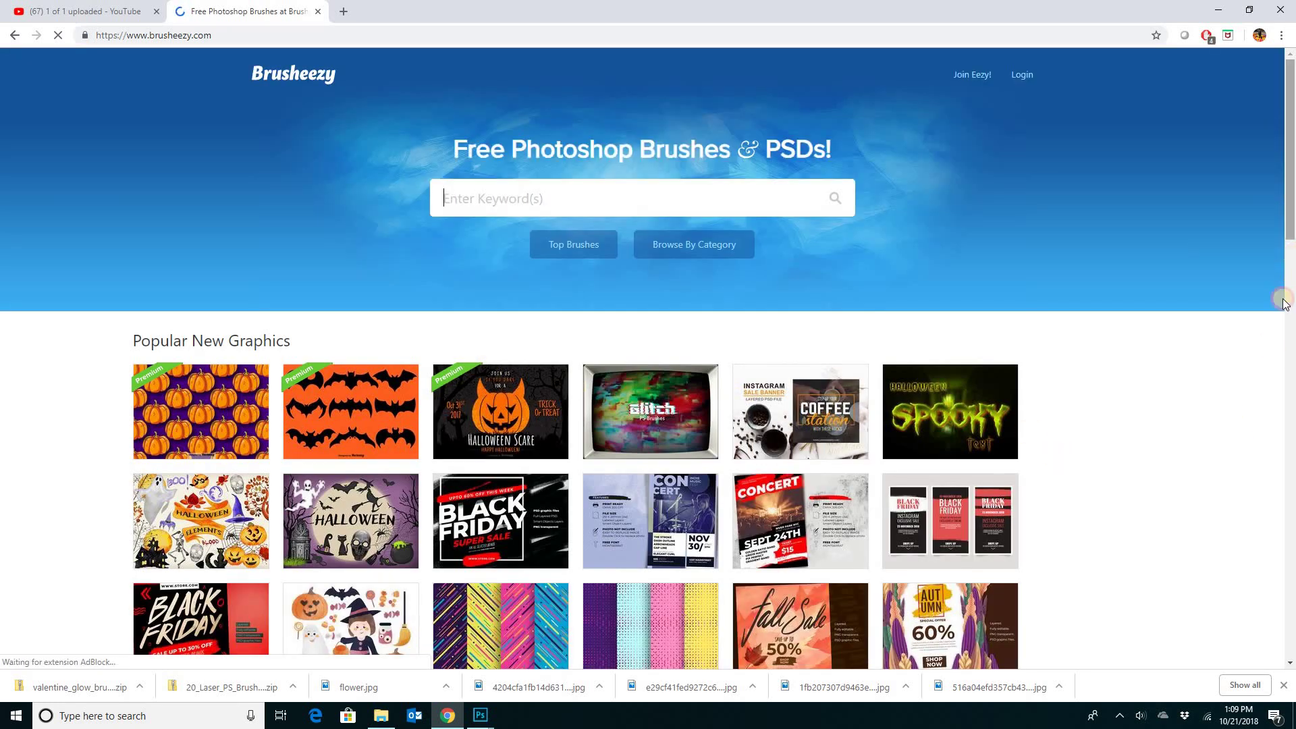
scroll(848, 428, down, 5)
scroll(790, 432, down, 7)
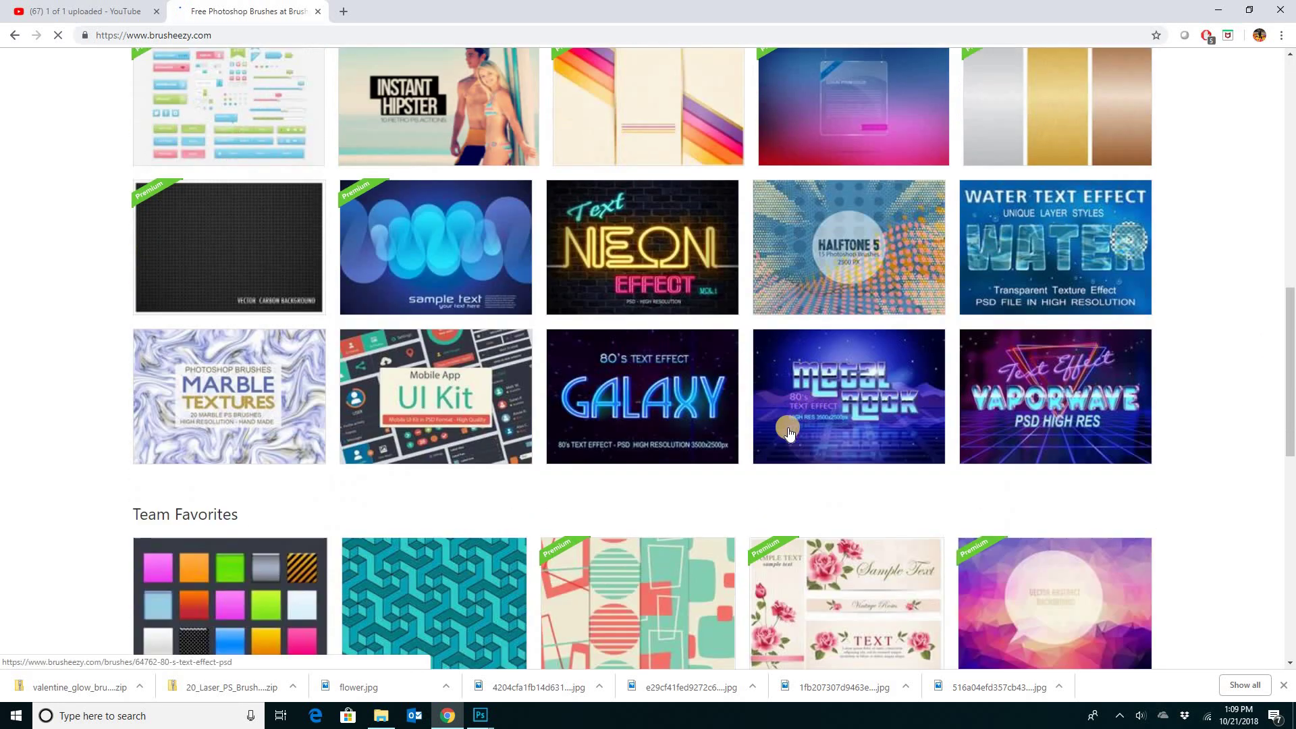
scroll(788, 432, down, 3)
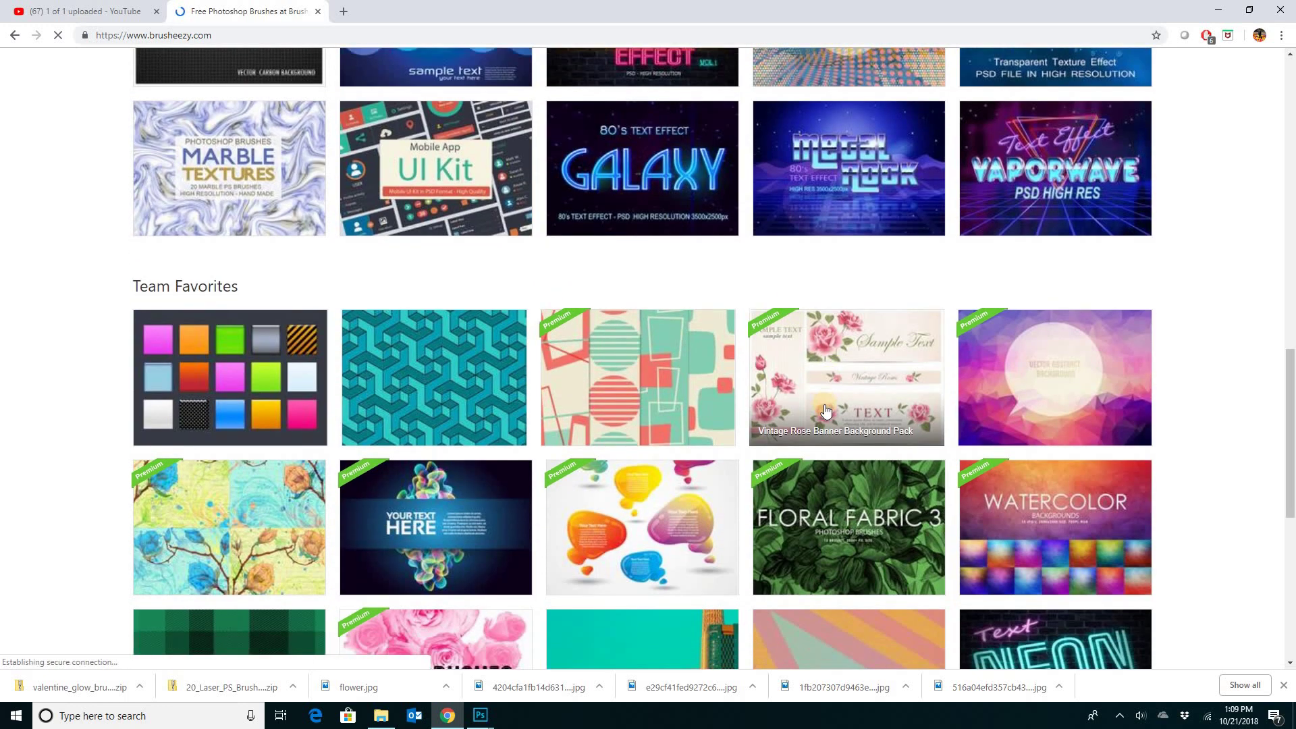
scroll(825, 410, down, 5)
scroll(823, 405, up, 12)
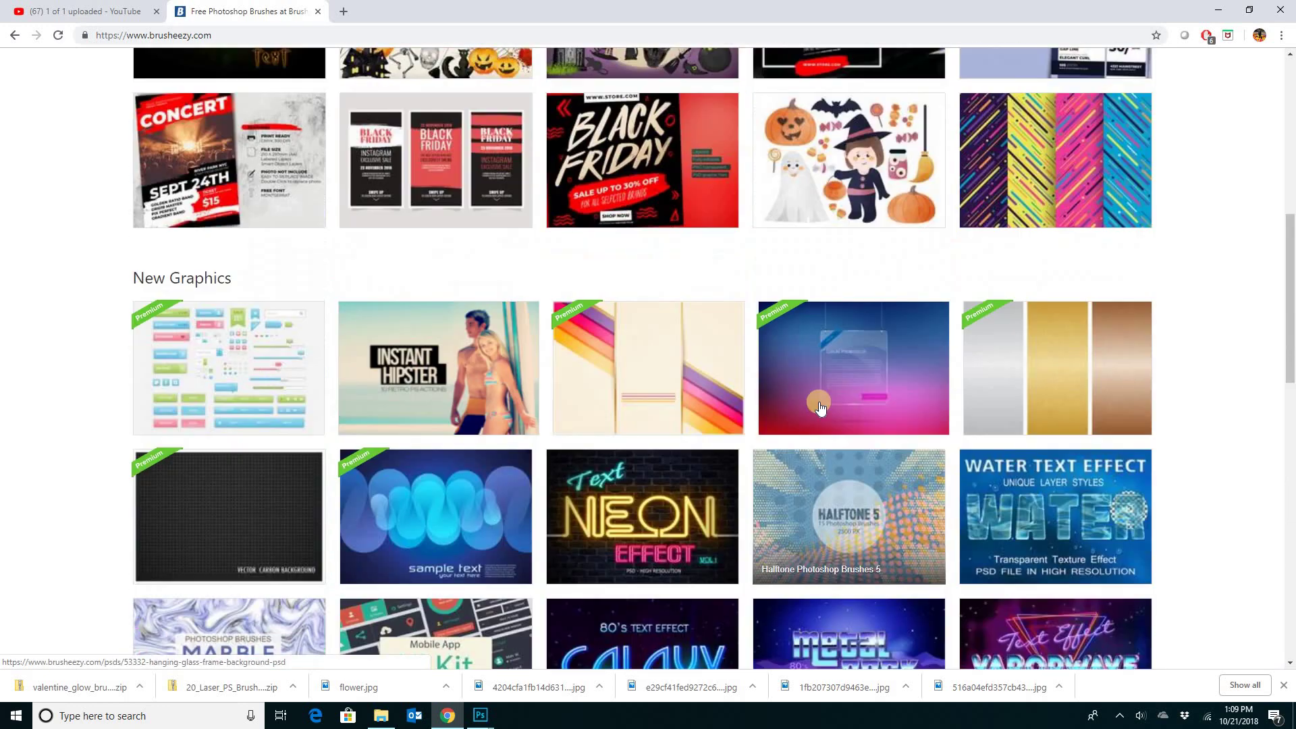
scroll(820, 407, up, 15)
Search Brusheezy for "glow" and filter the results to the Brushes file type.
click(457, 196)
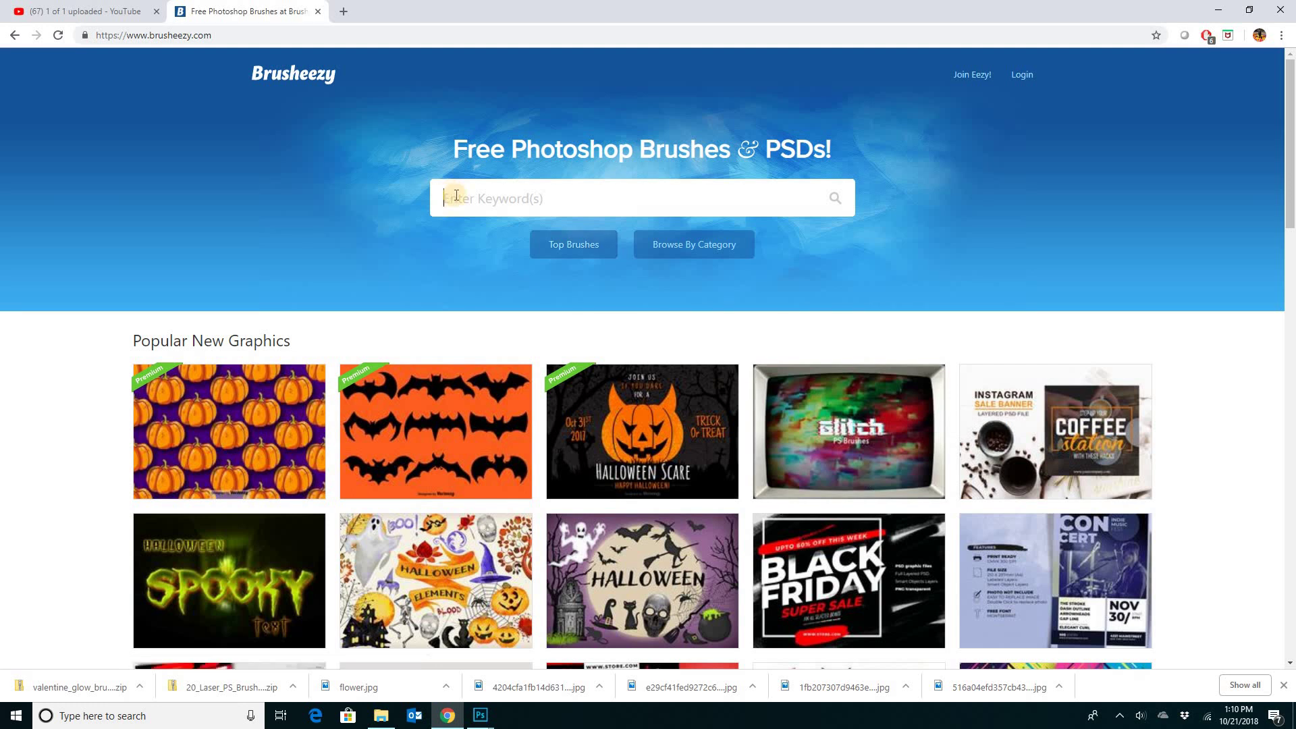
click(456, 195)
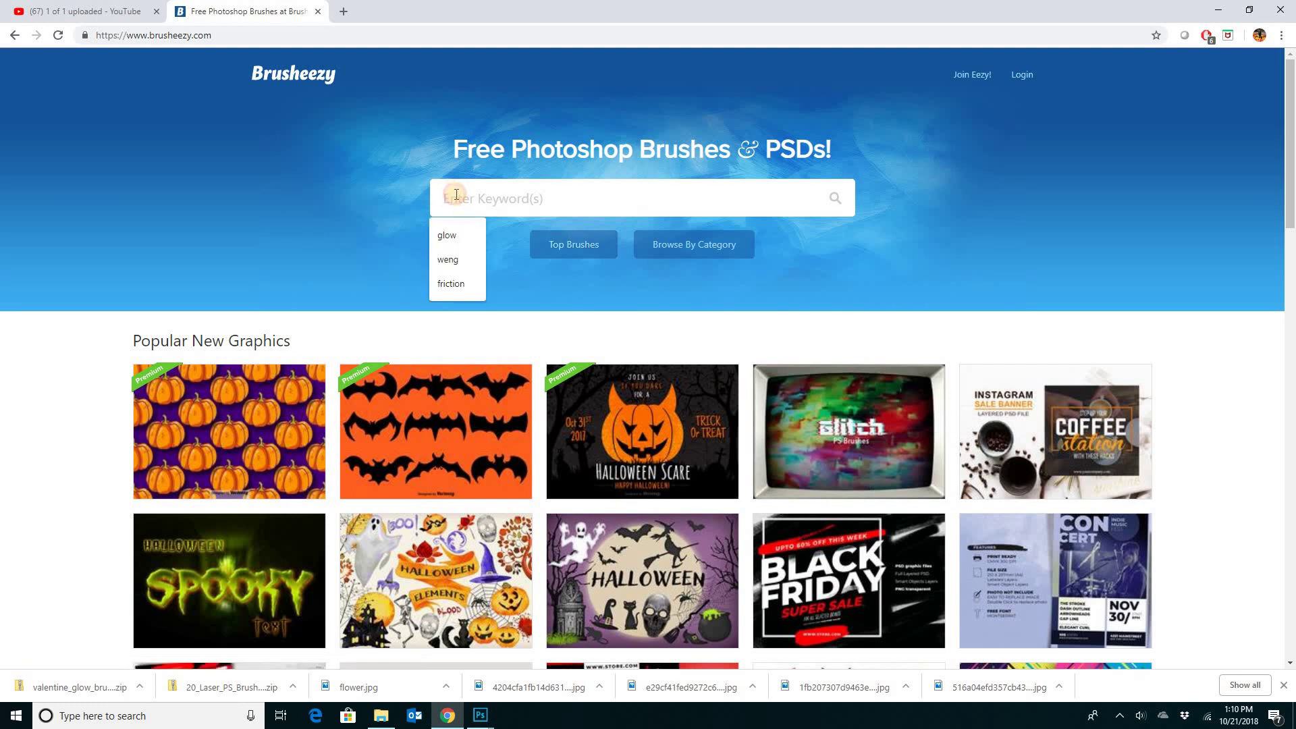
click(434, 239)
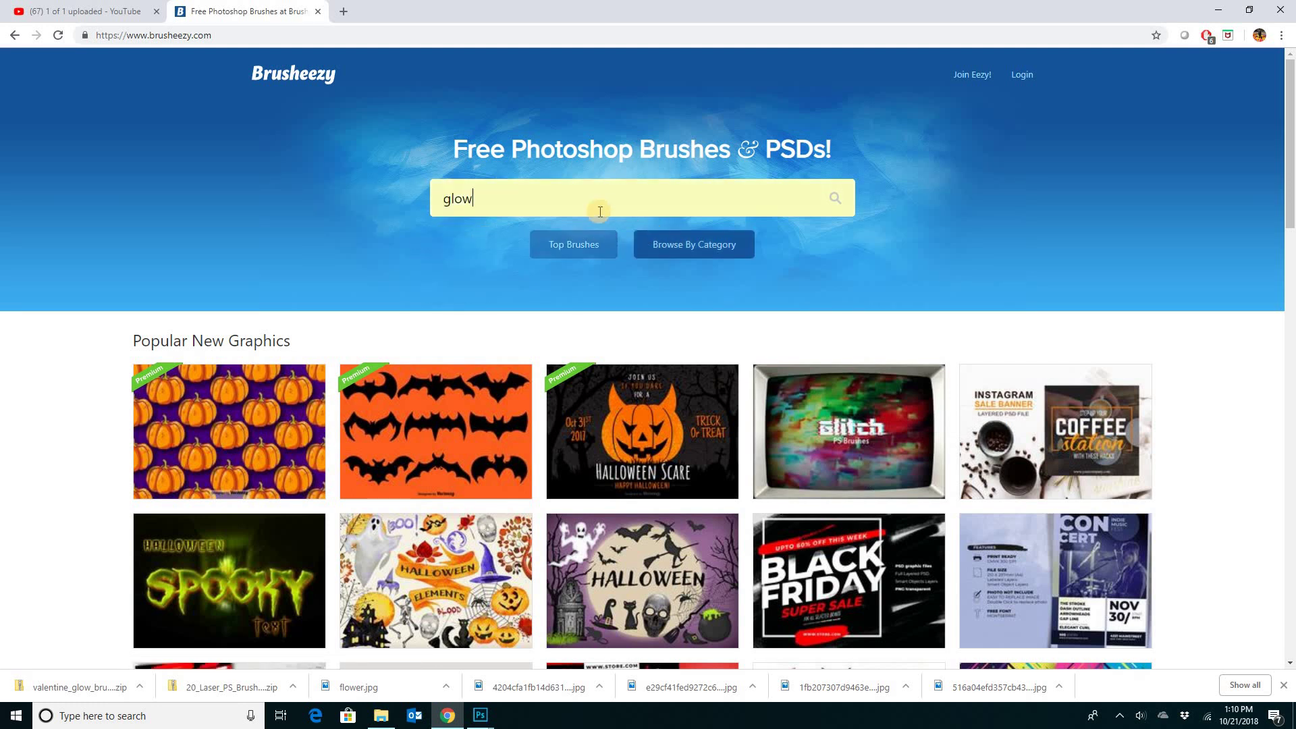
key(Return)
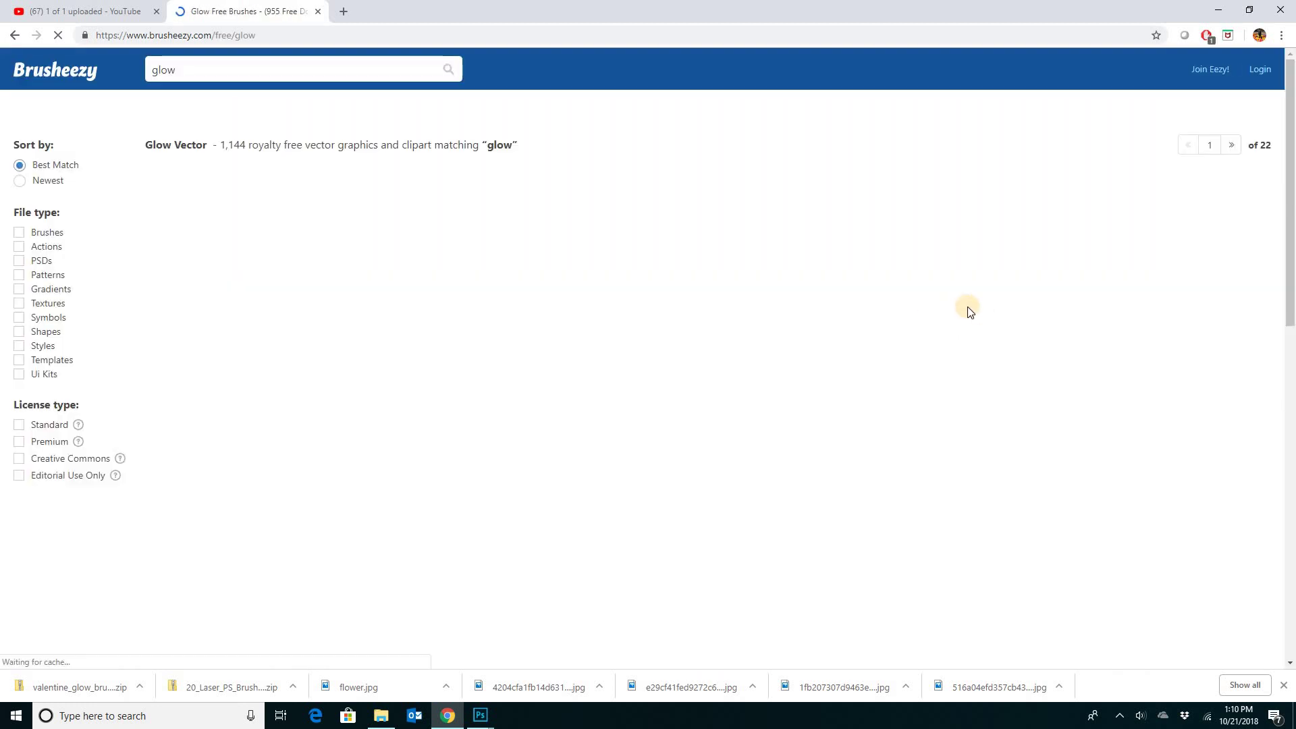
click(19, 234)
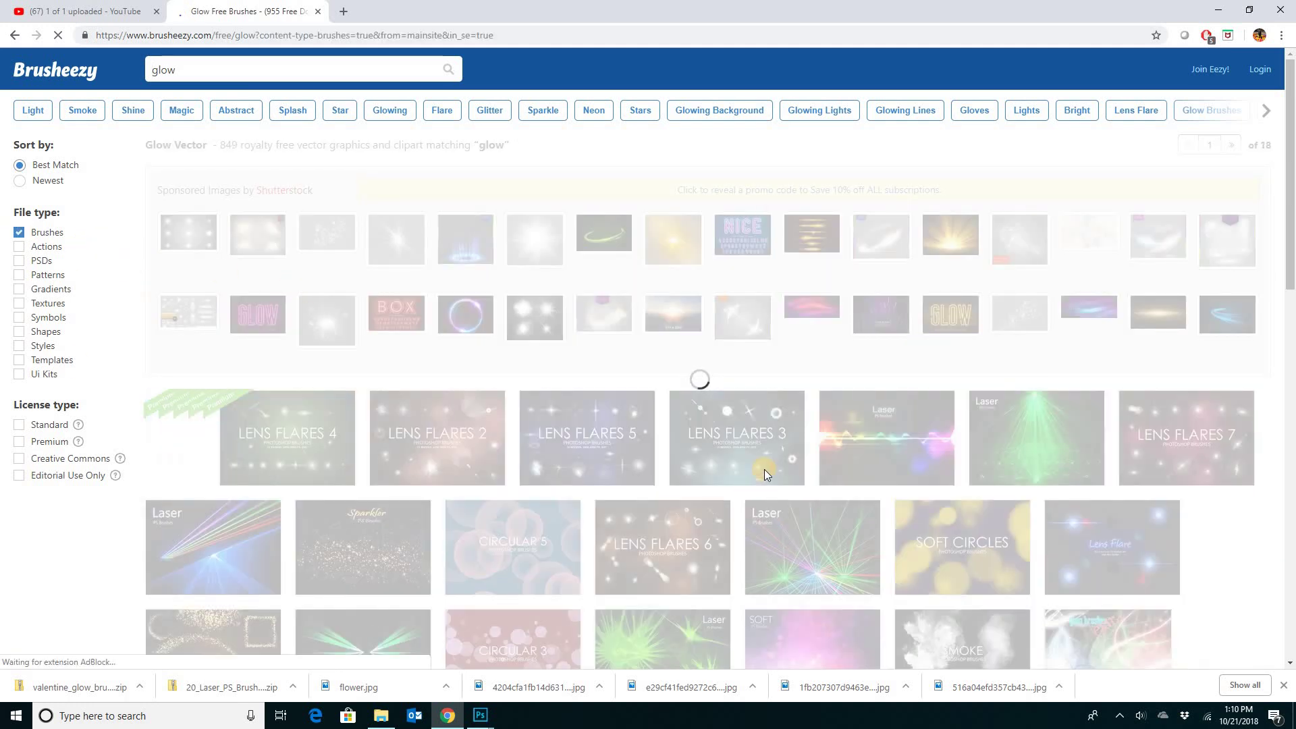
Look through the glow brush results and open the Glow Brushes EXTRA page.
scroll(844, 351, down, 3)
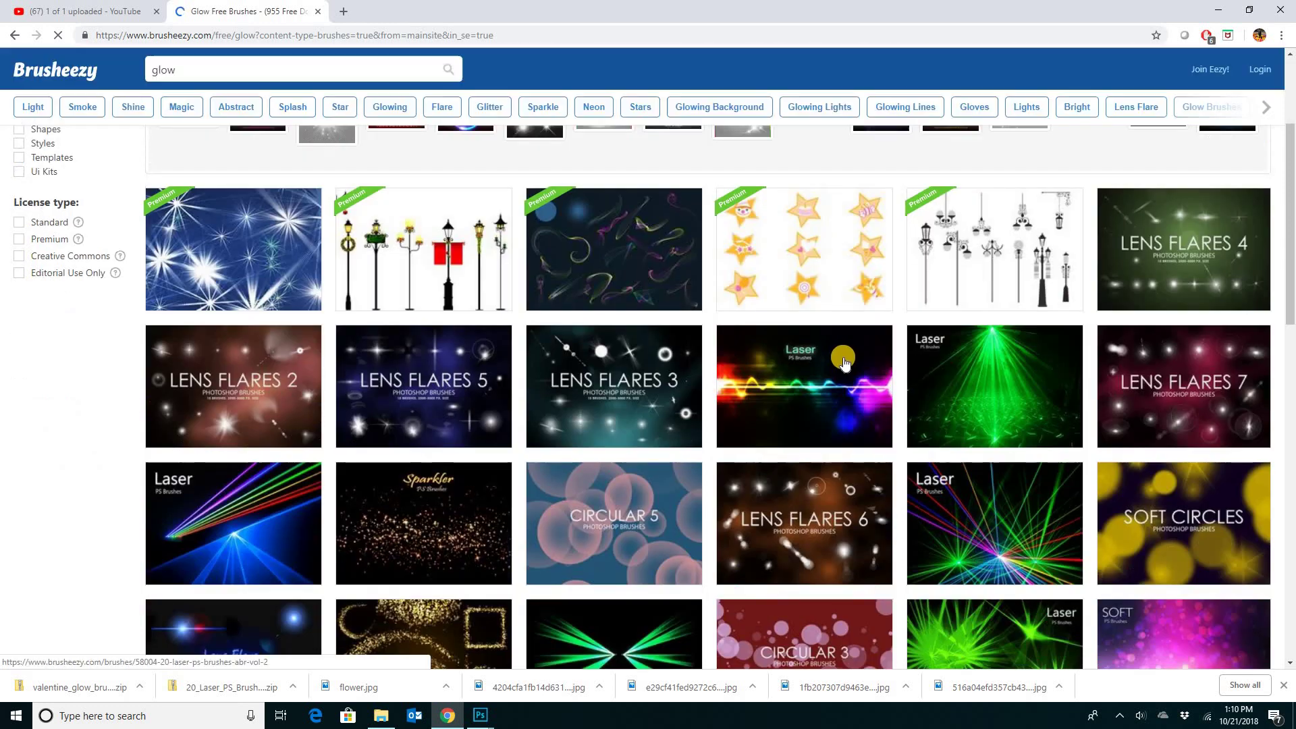
scroll(845, 363, down, 7)
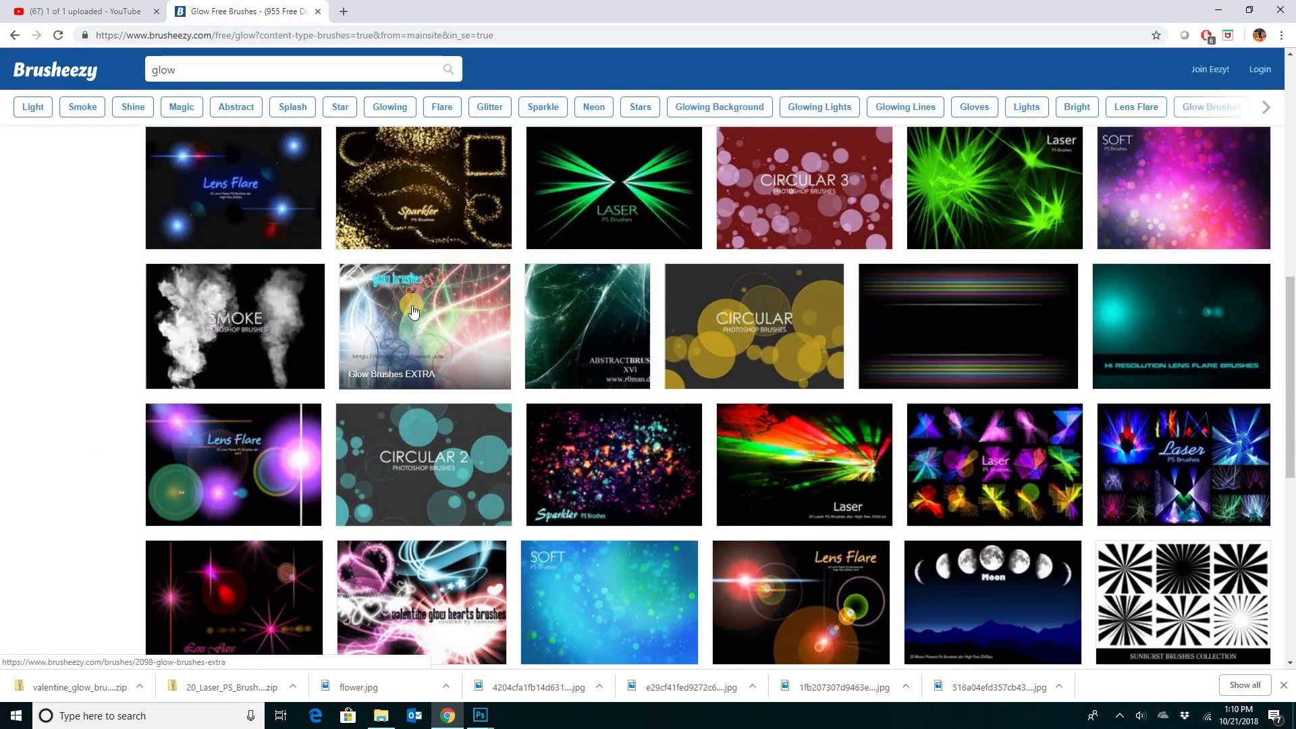
click(413, 310)
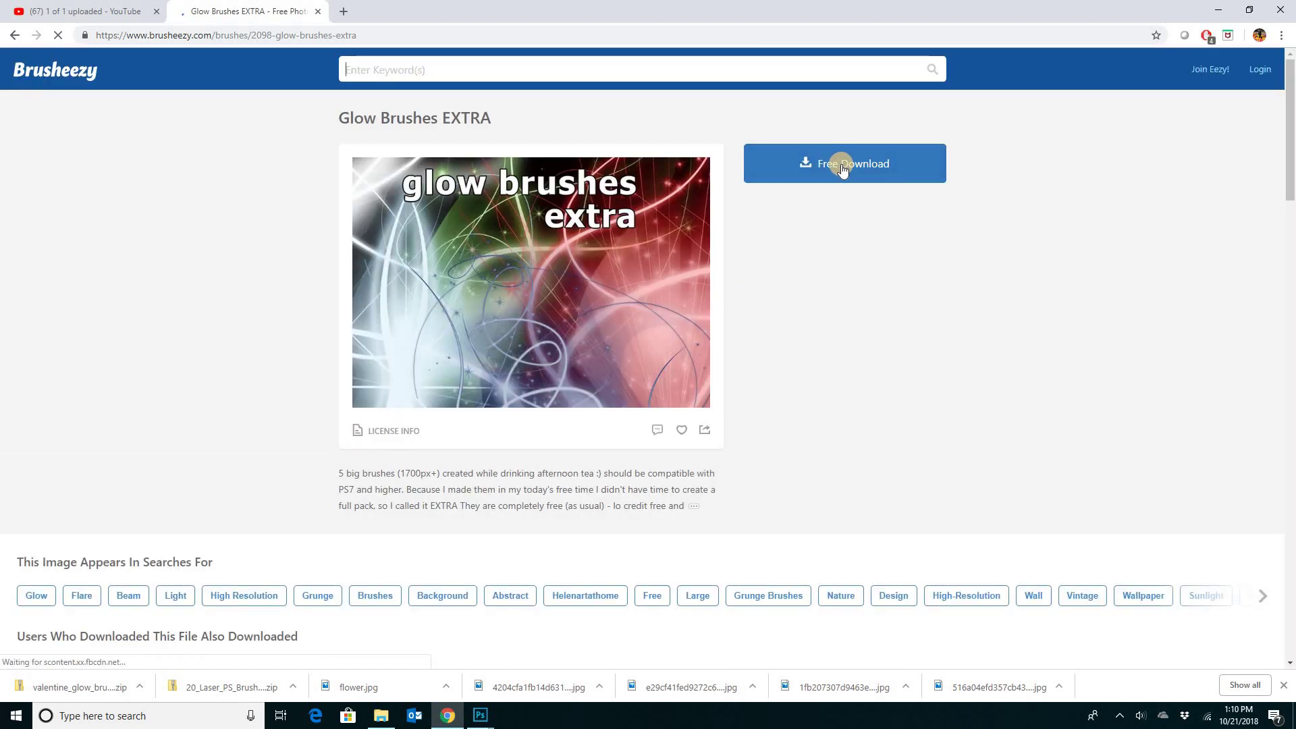
Switch to the Downloads folder in File Explorer and extract valentine_glow_brushes_by_hawksmont.zip to its default destination.
click(1218, 11)
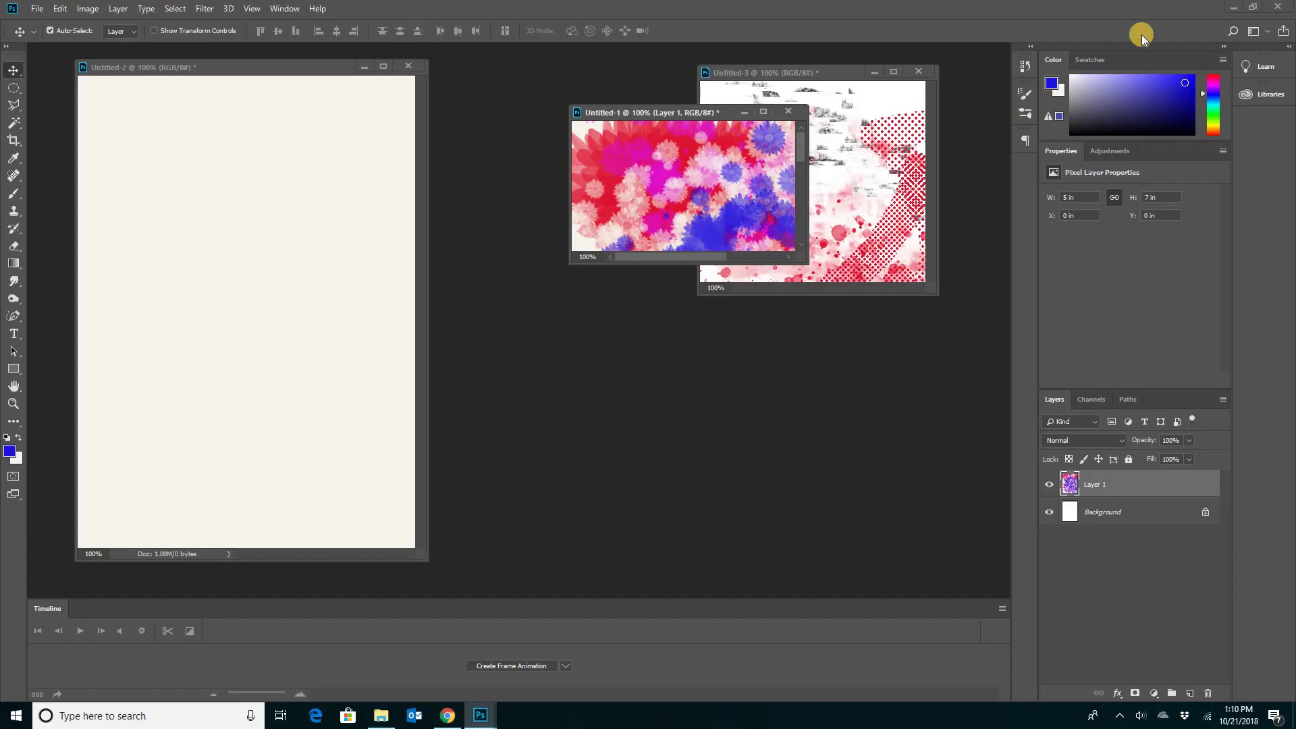
click(1233, 7)
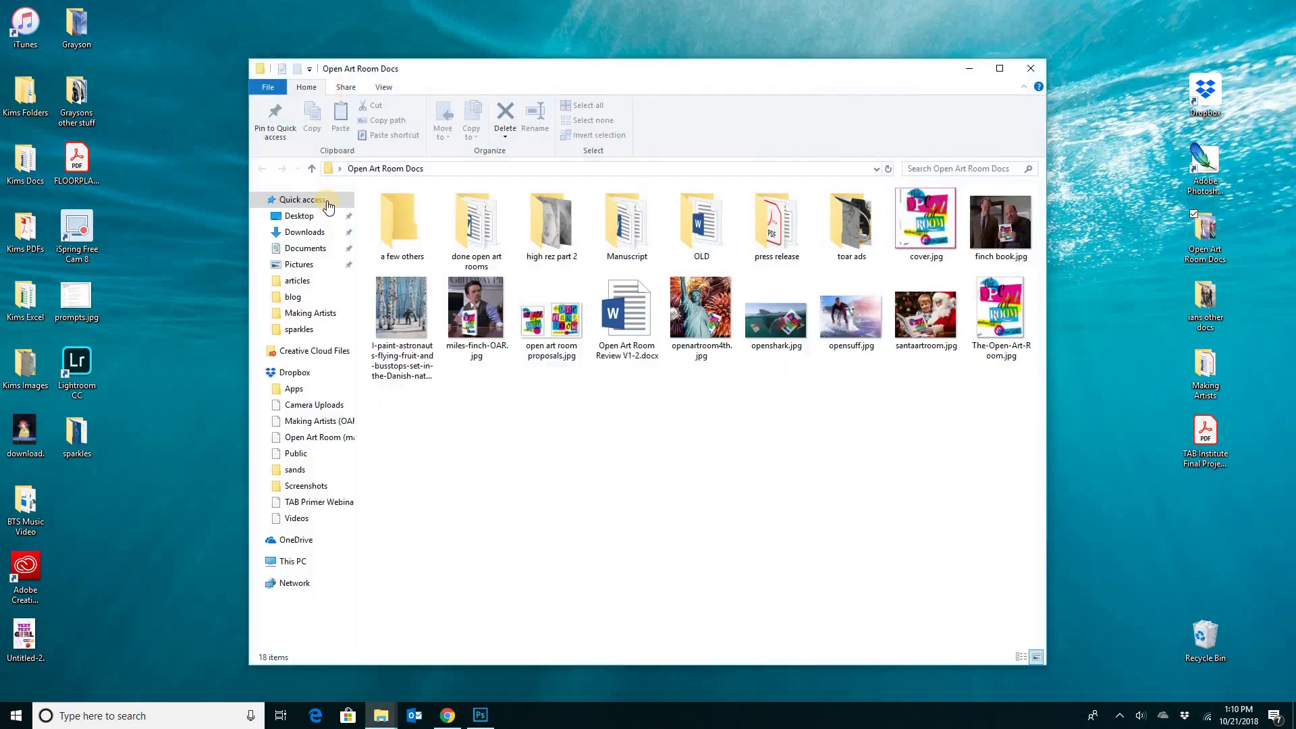
click(305, 233)
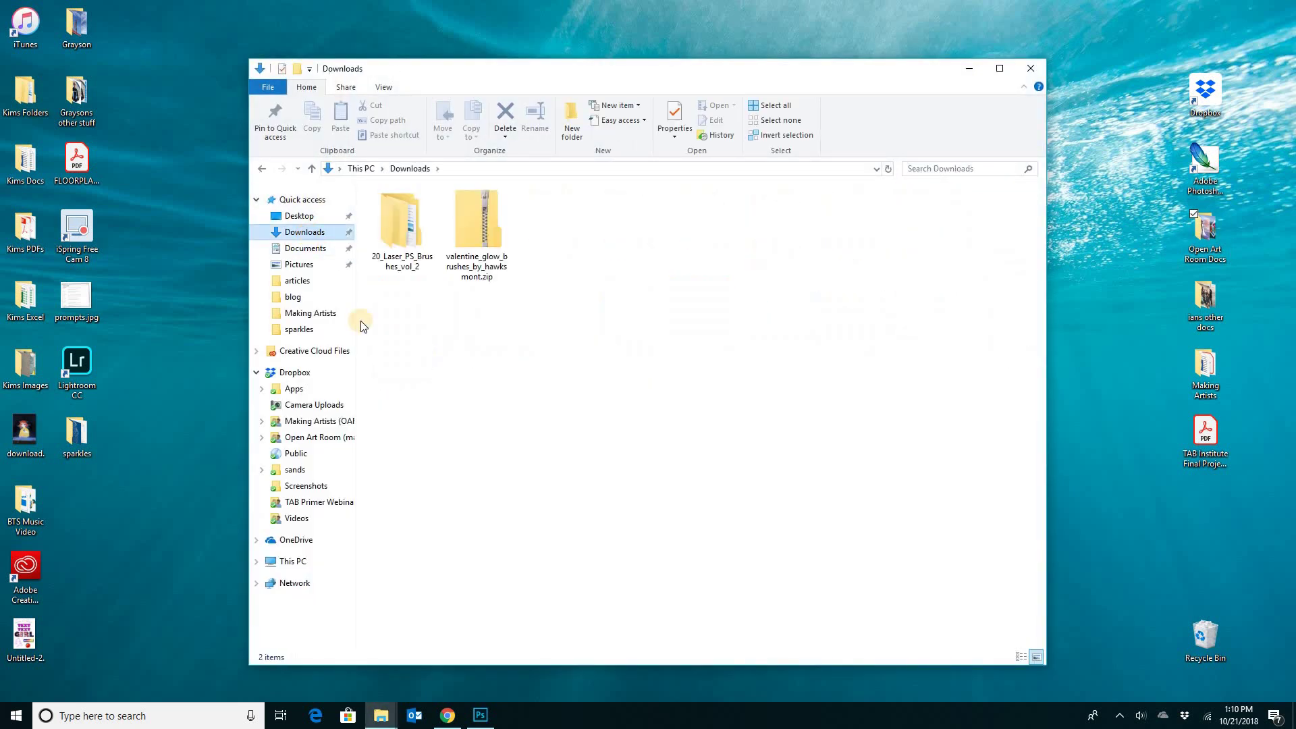
click(480, 221)
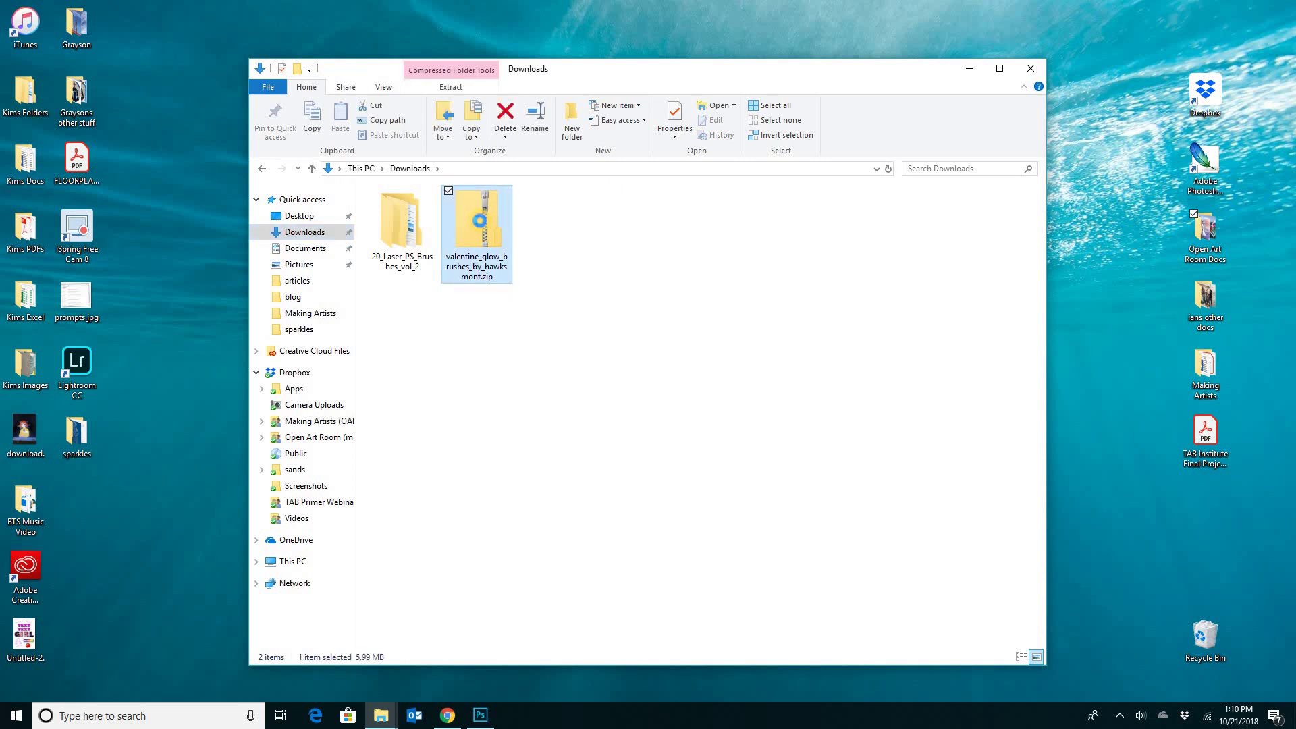
right_click(480, 221)
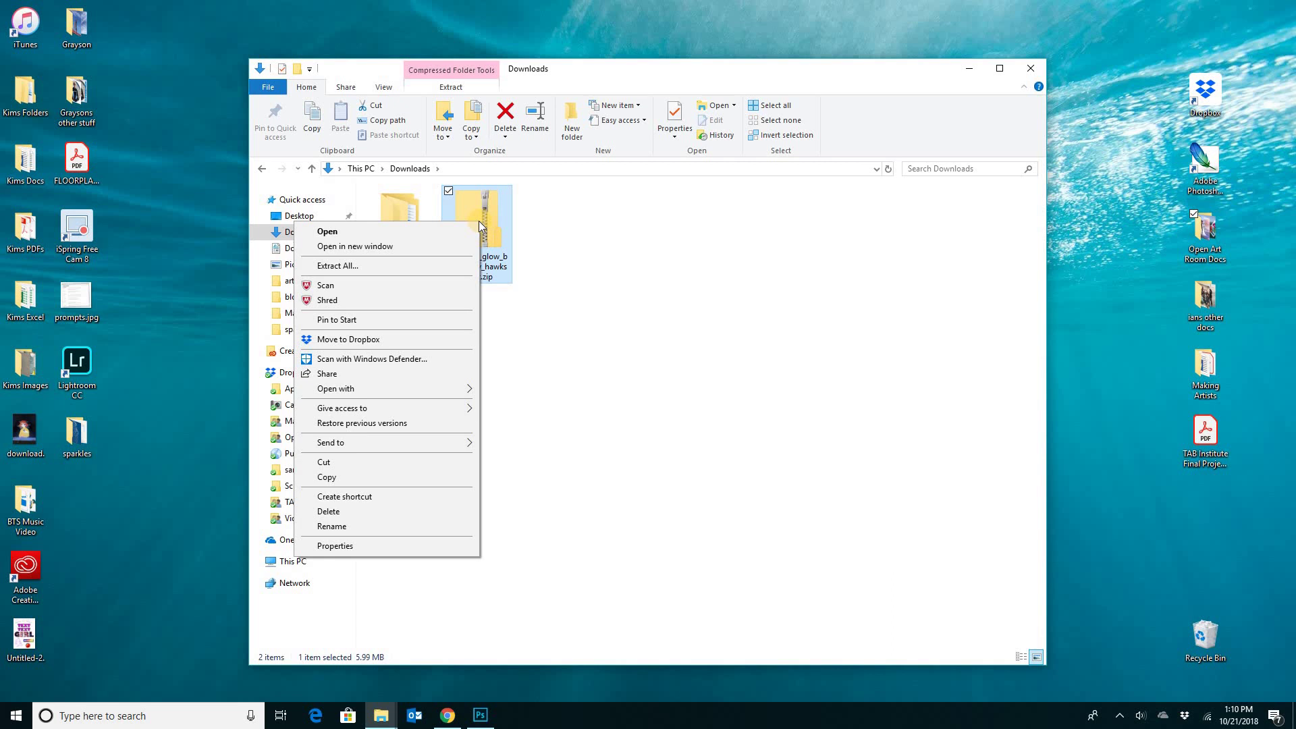
click(346, 265)
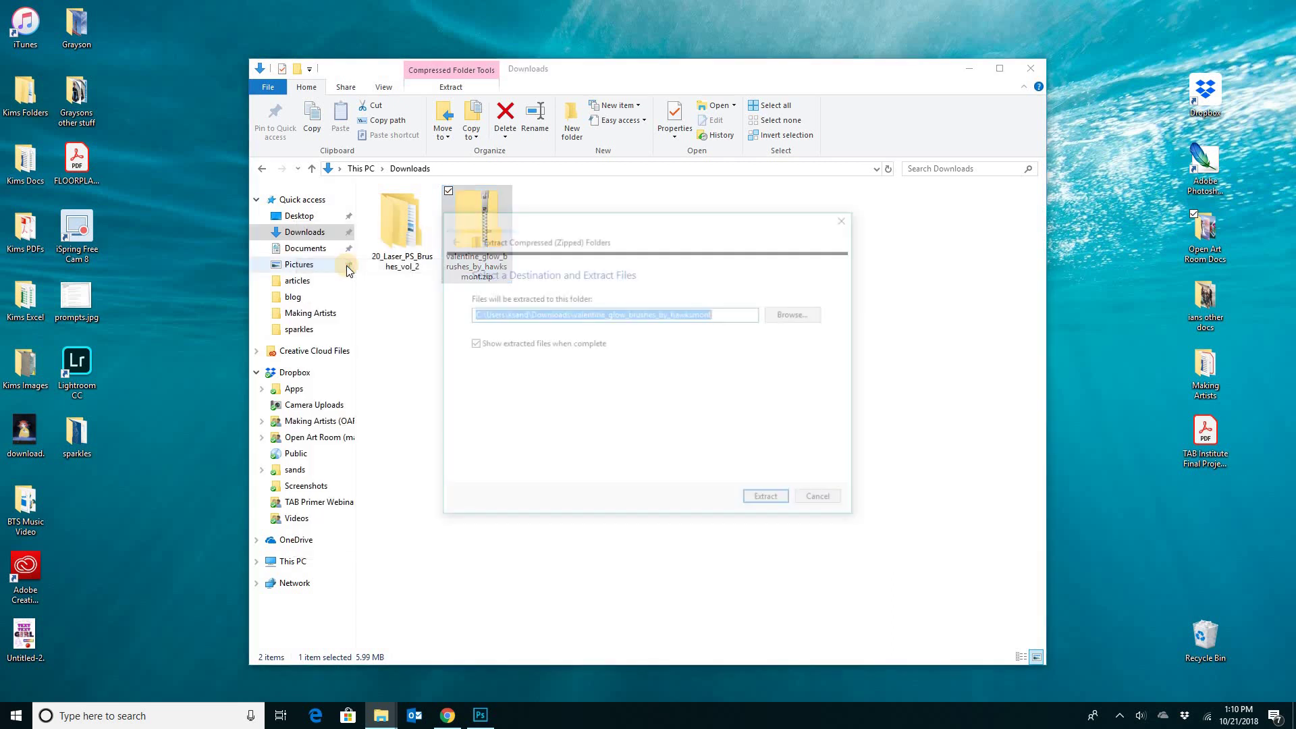
click(770, 501)
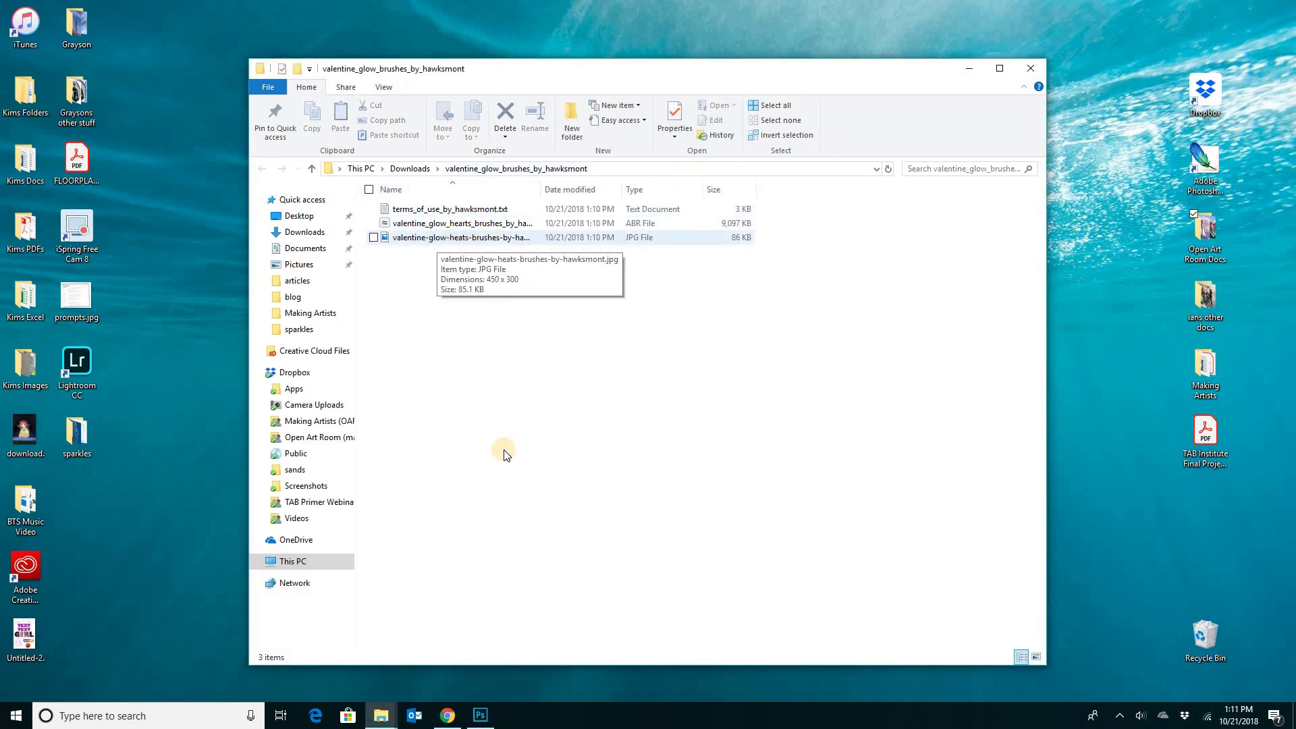
Return to Photoshop, move the blank Untitled-2 window clear of the painted documents, and deselect its canvas.
click(492, 718)
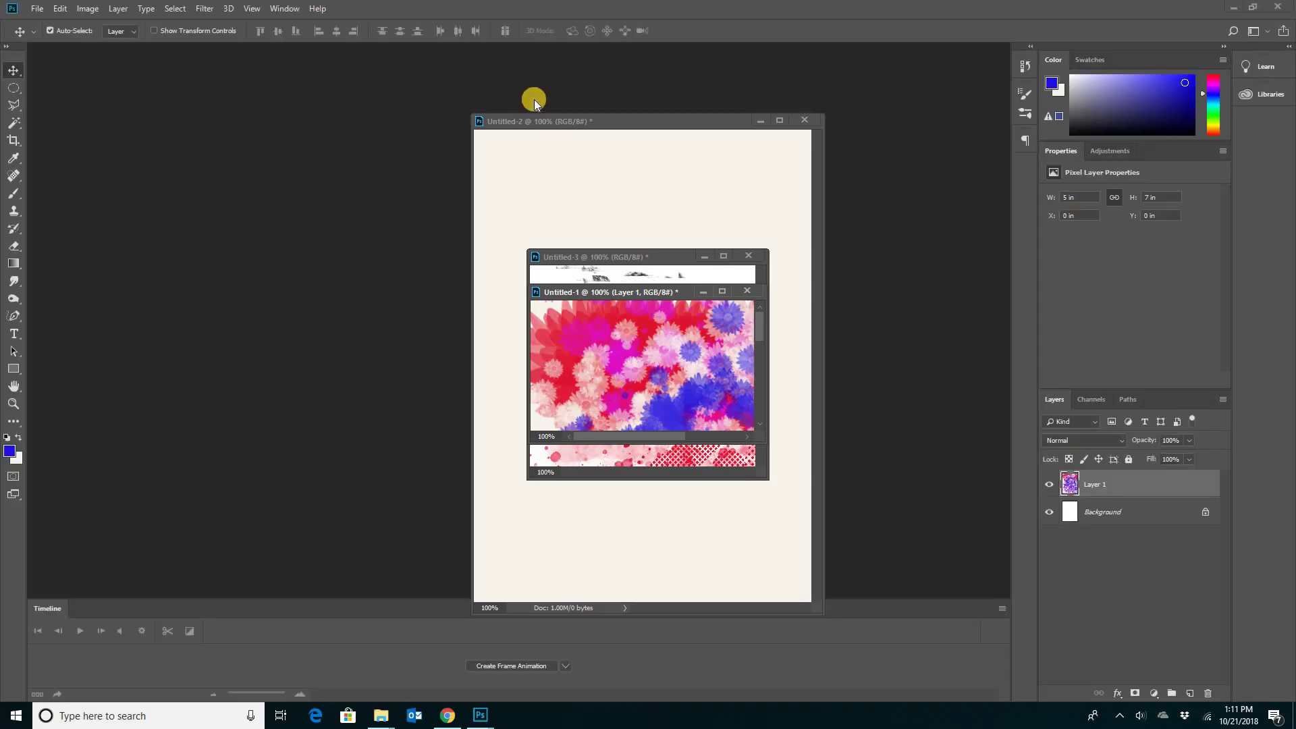
drag(333, 110, 188, 75)
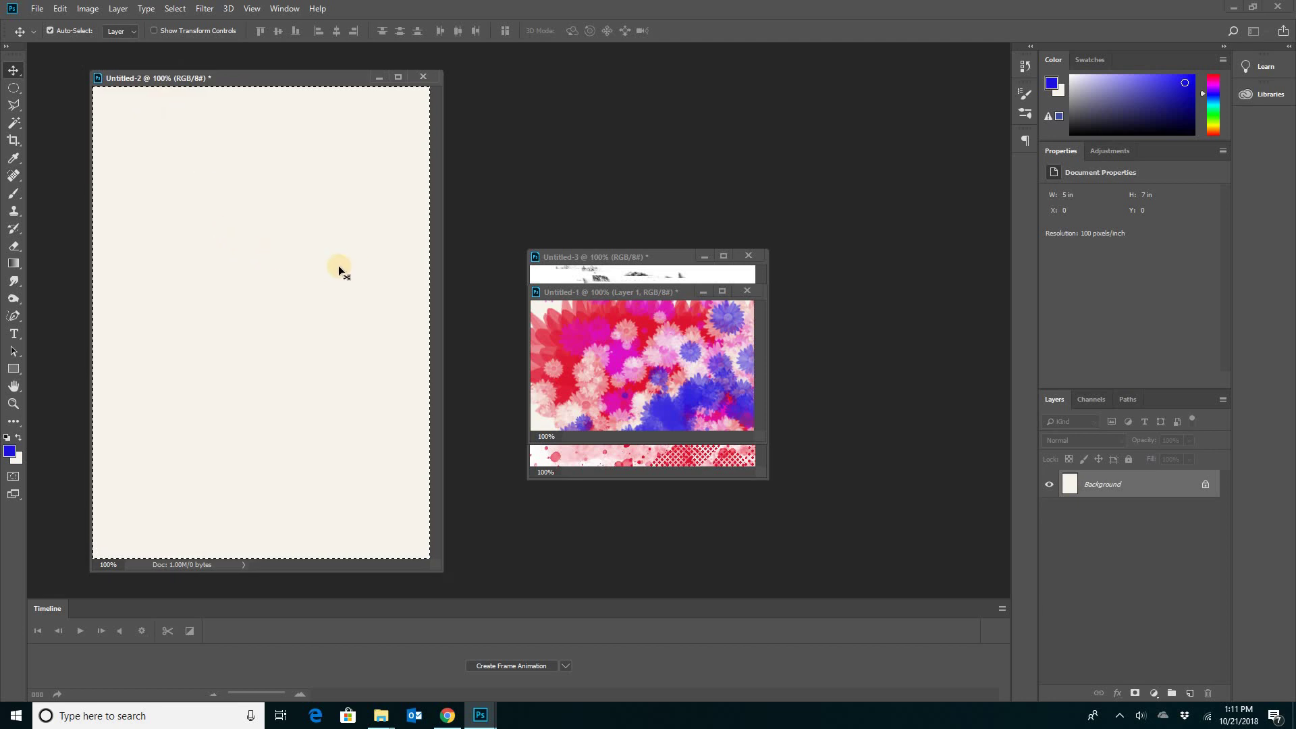
key(ctrl+d)
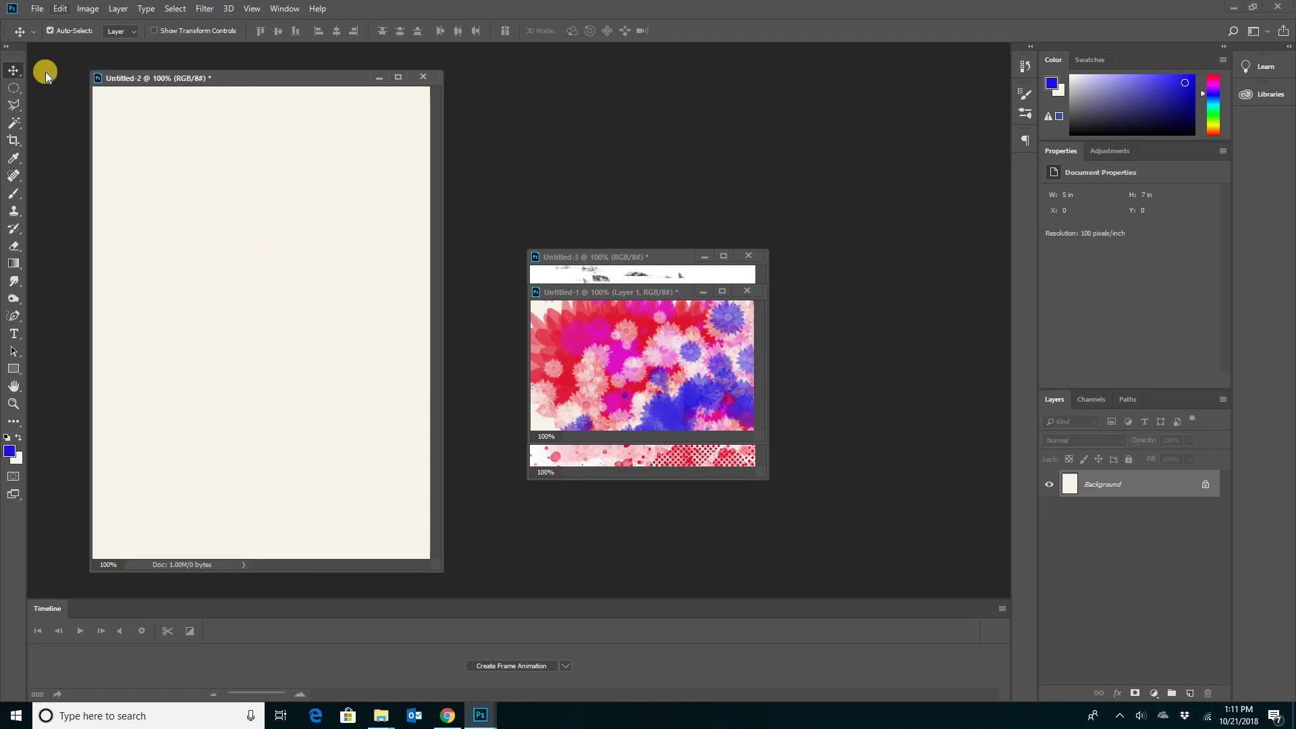
With the Brush tool, import the valentine_glow_hearts_brushes ABR file from the extracted valentine_glow_brushes_by_hawksmont folder in Downloads.
click(13, 196)
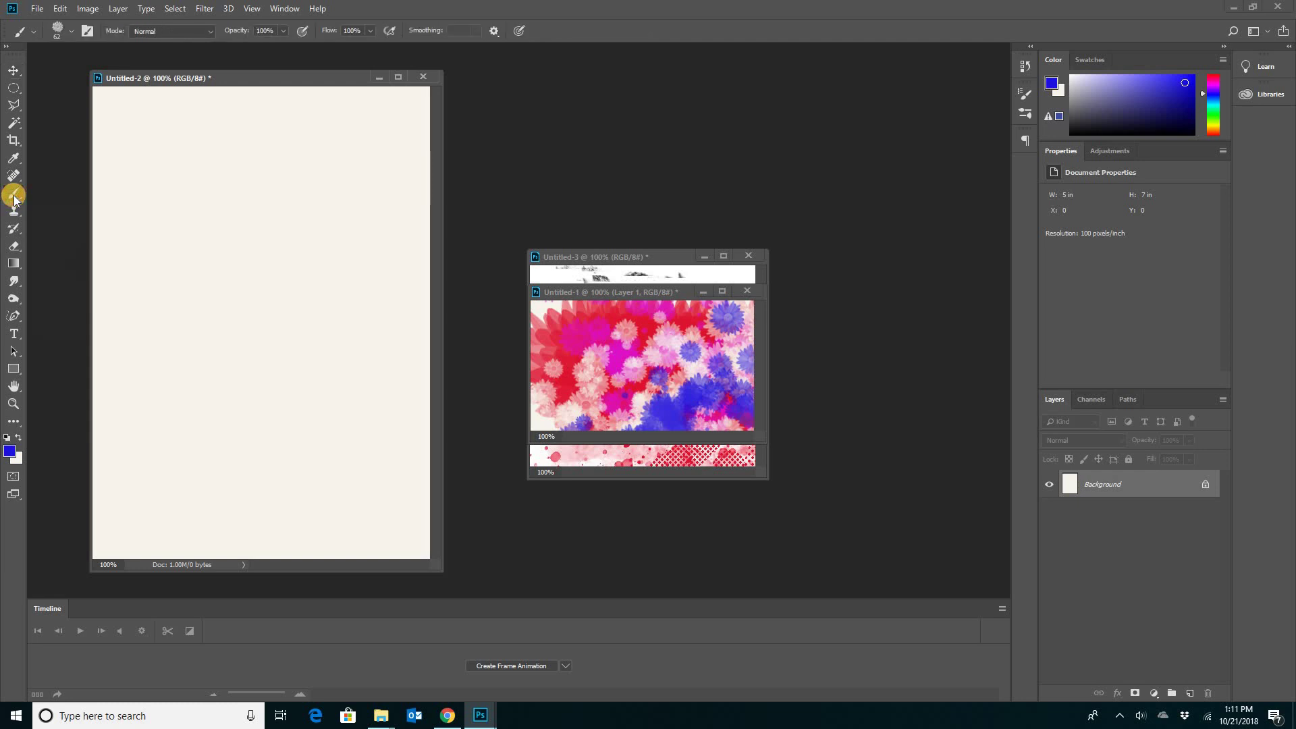
click(72, 31)
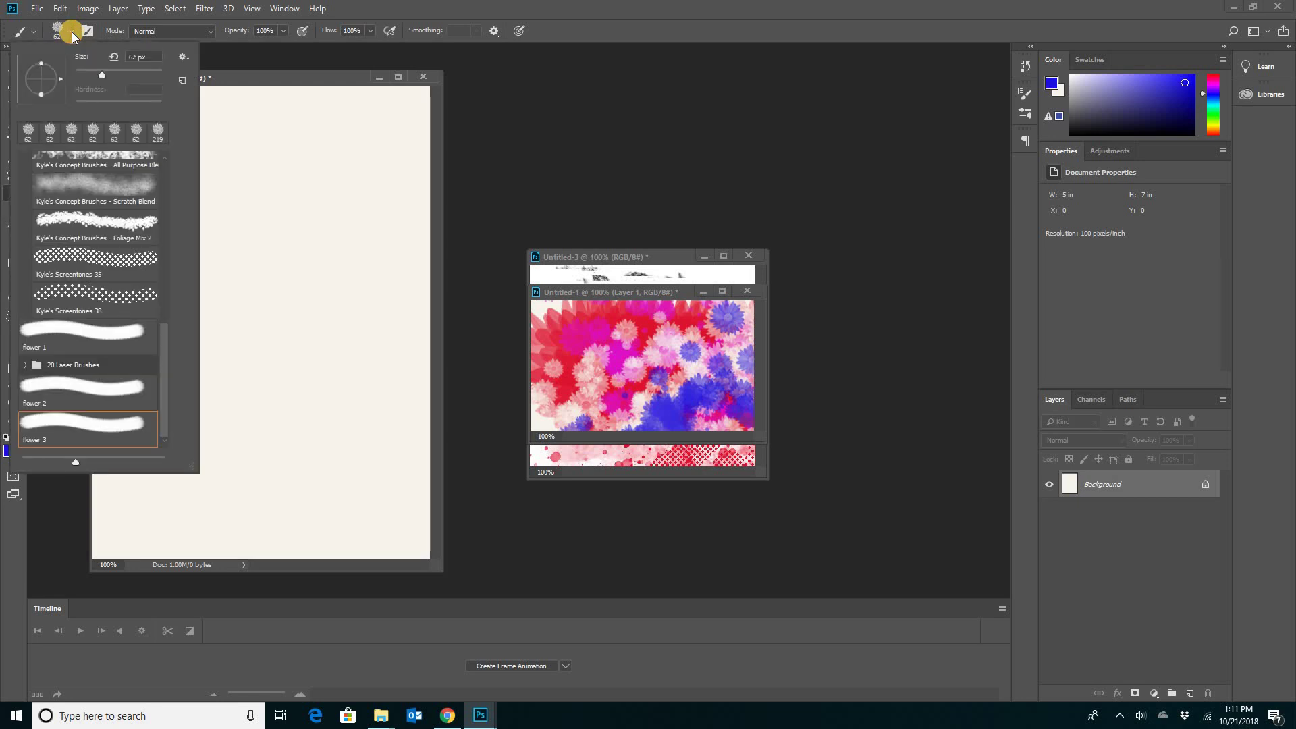
click(185, 58)
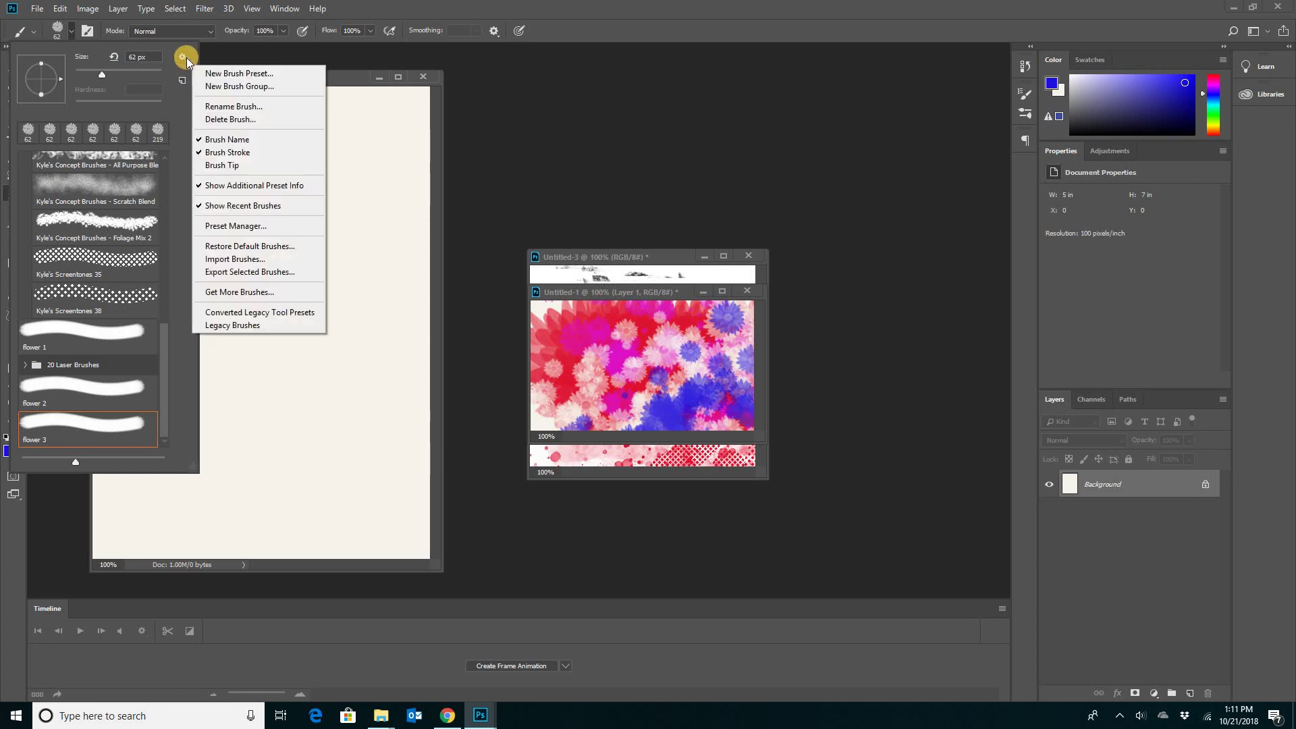
click(261, 262)
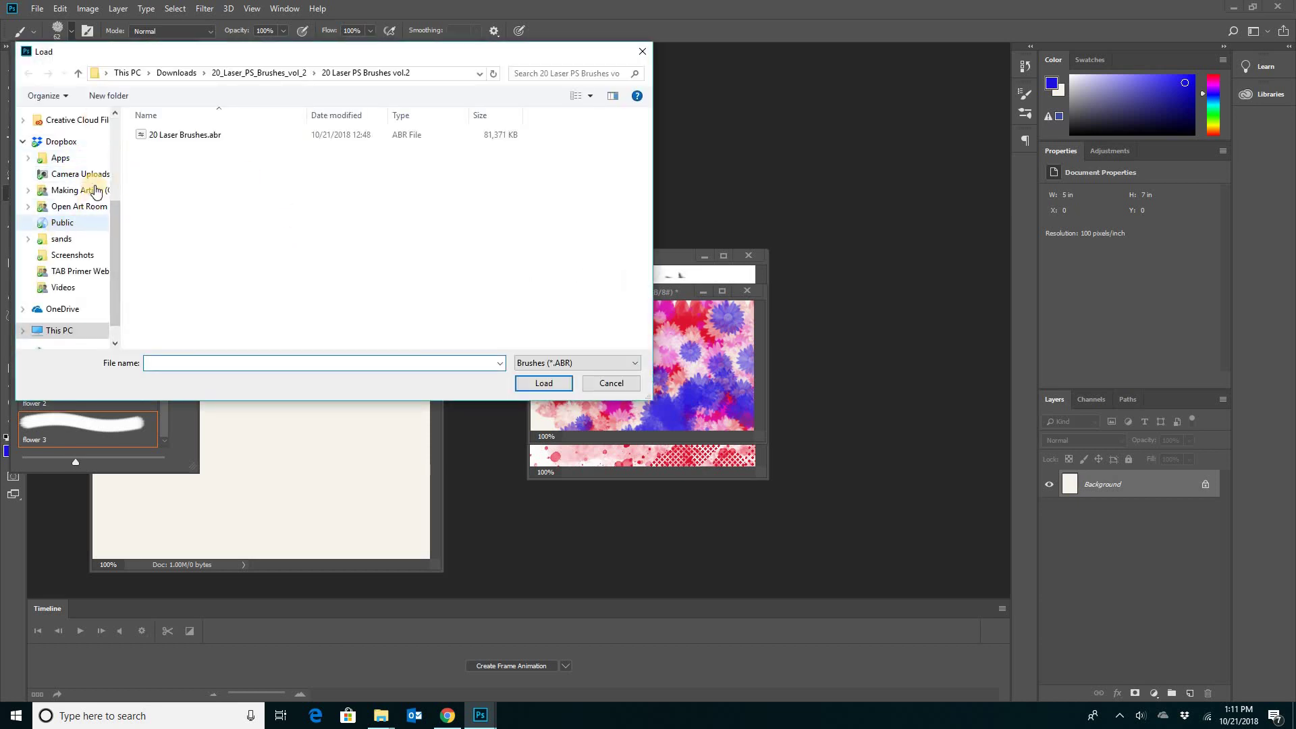
scroll(68, 176, up, 3)
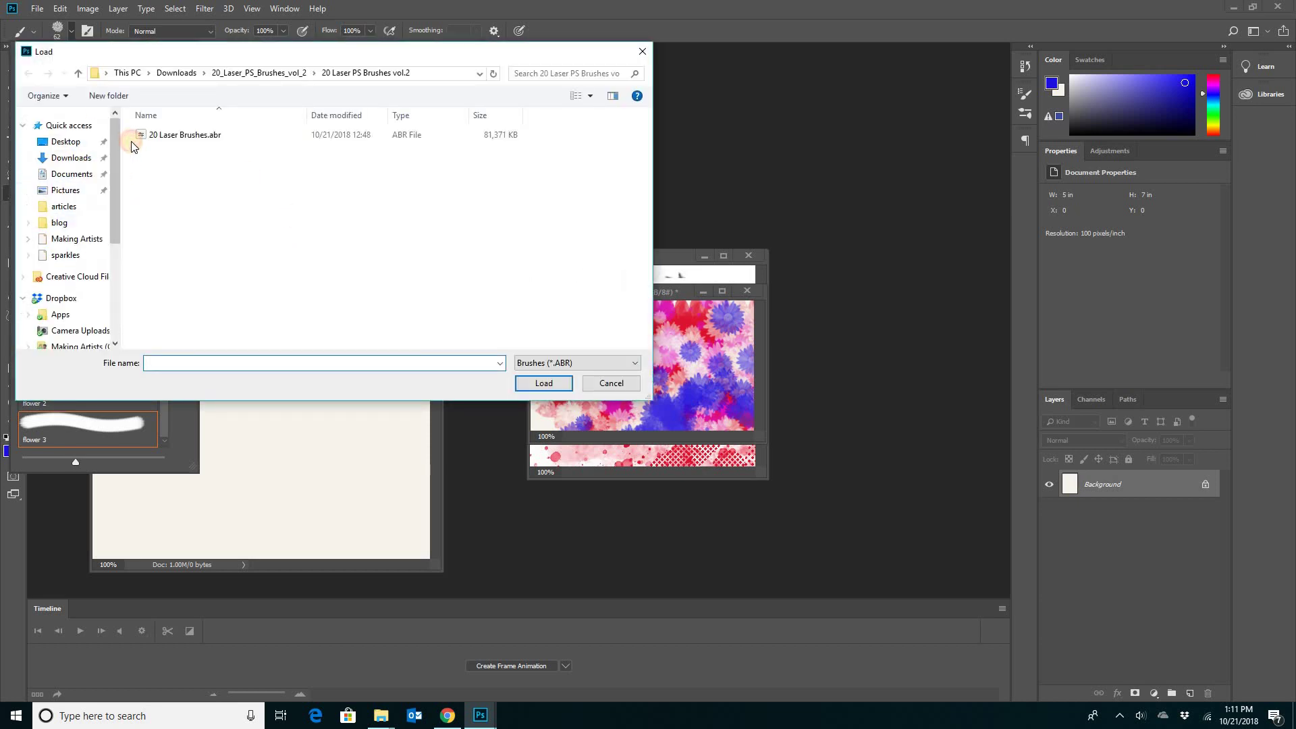
click(68, 158)
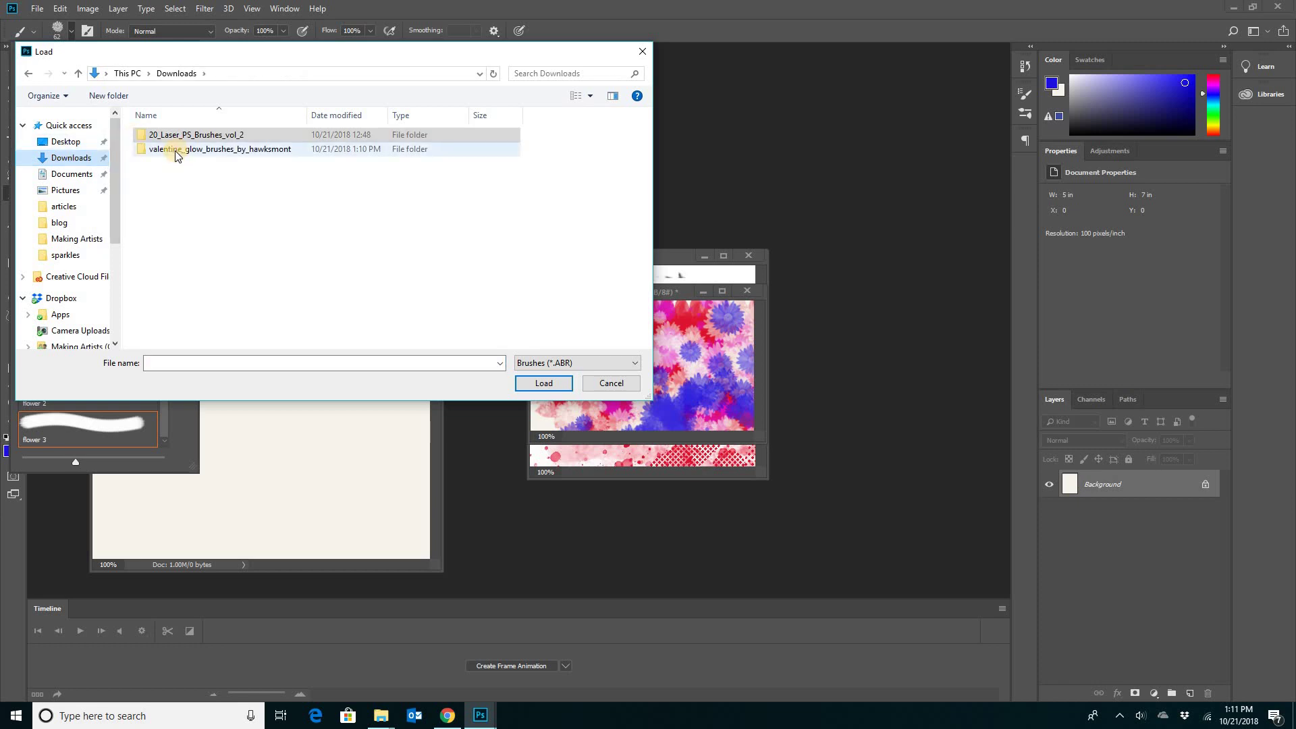
double_click(176, 150)
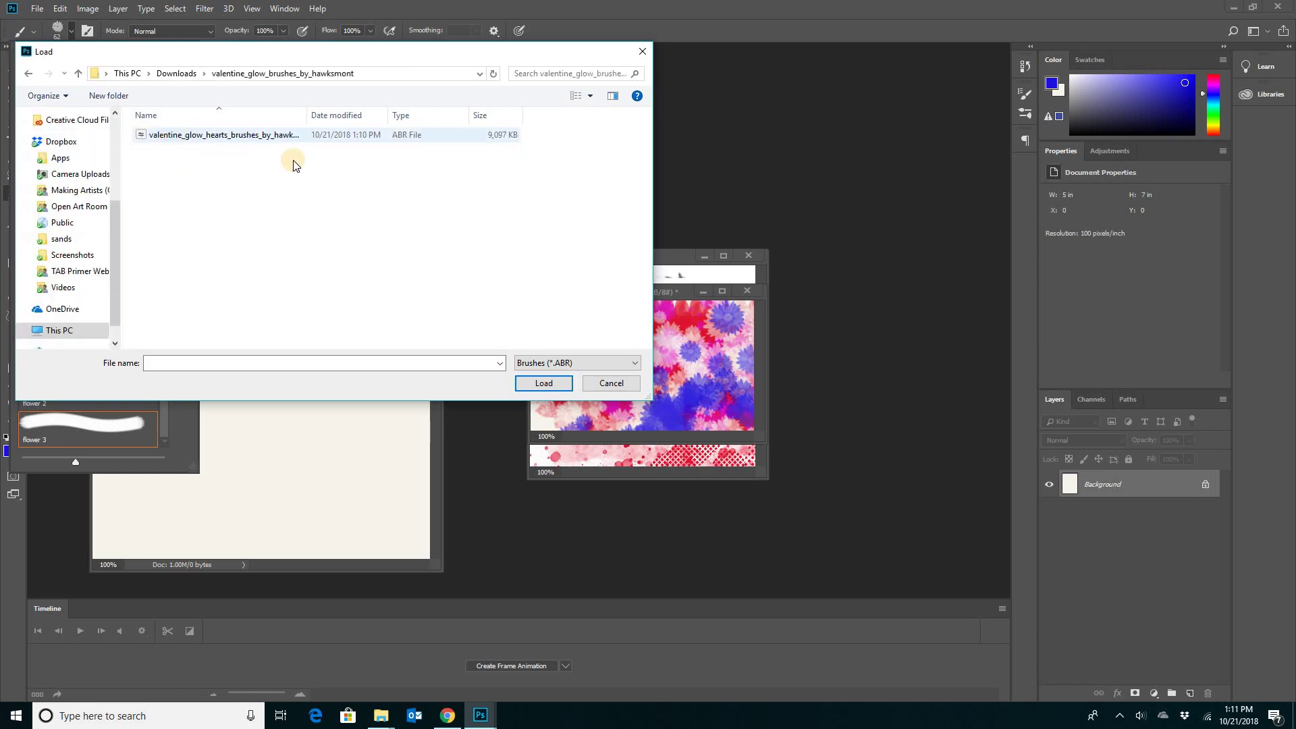
click(146, 136)
double_click(145, 136)
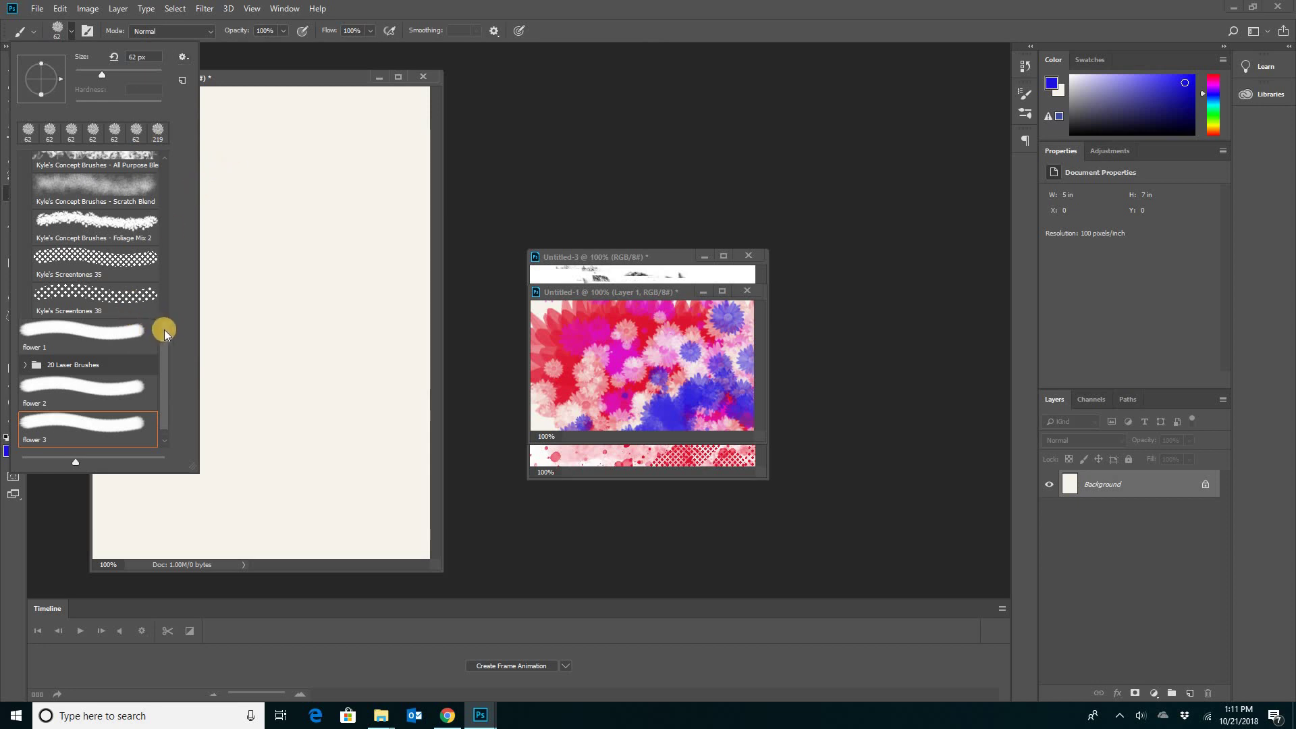
Expand the imported valentine_glow_hearts_brushes group and choose the heart glows1 brush.
drag(163, 364, 163, 386)
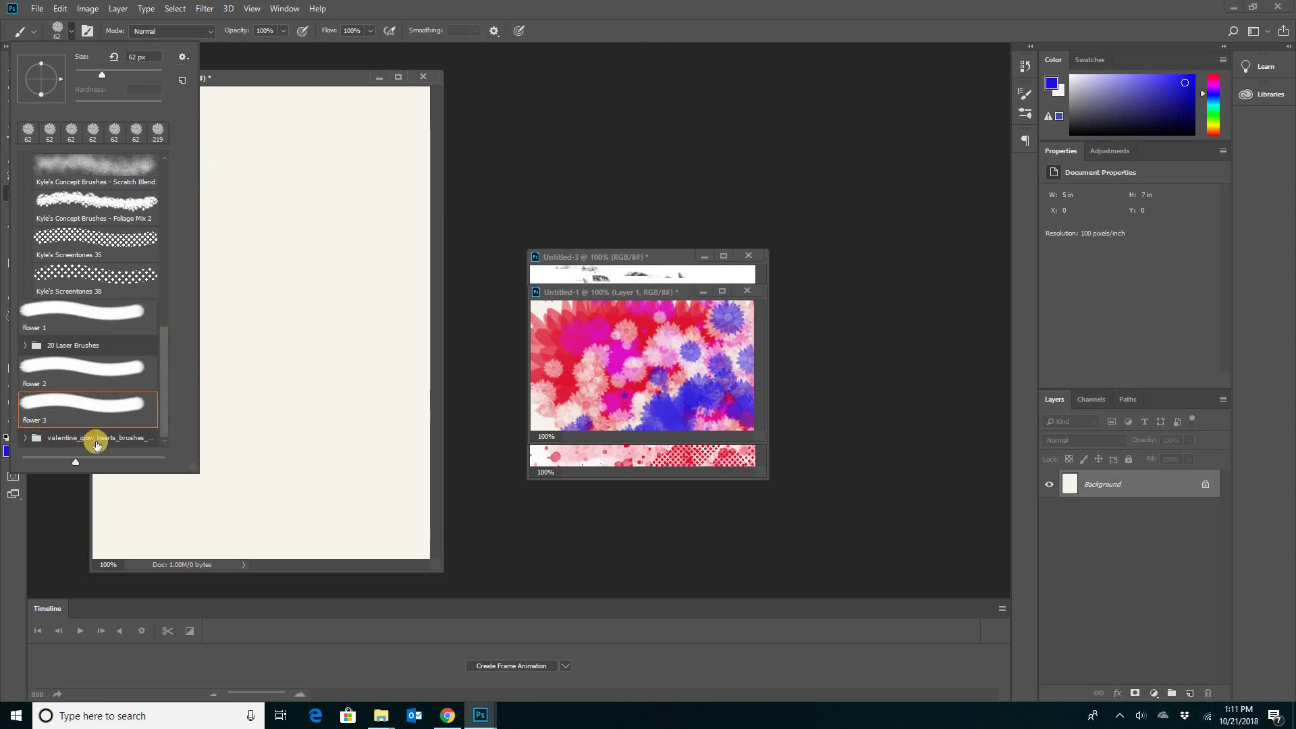
click(29, 436)
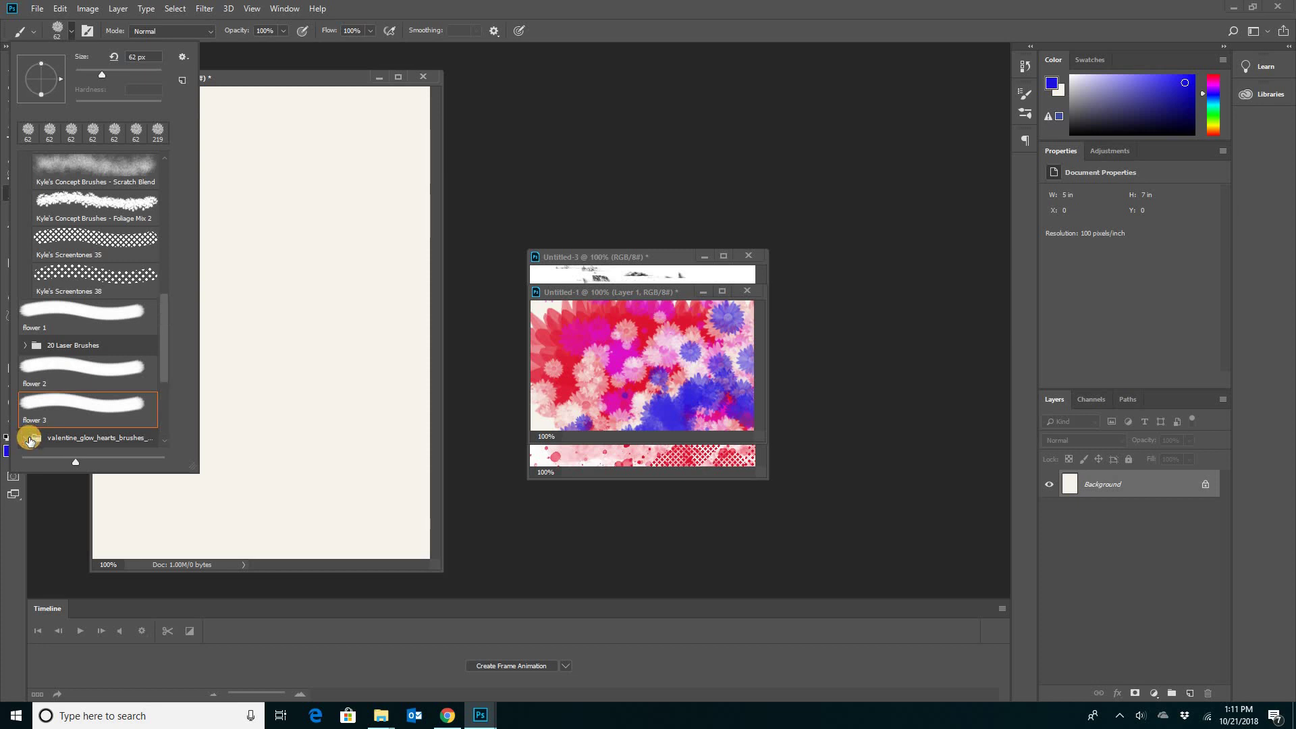
drag(171, 402, 168, 425)
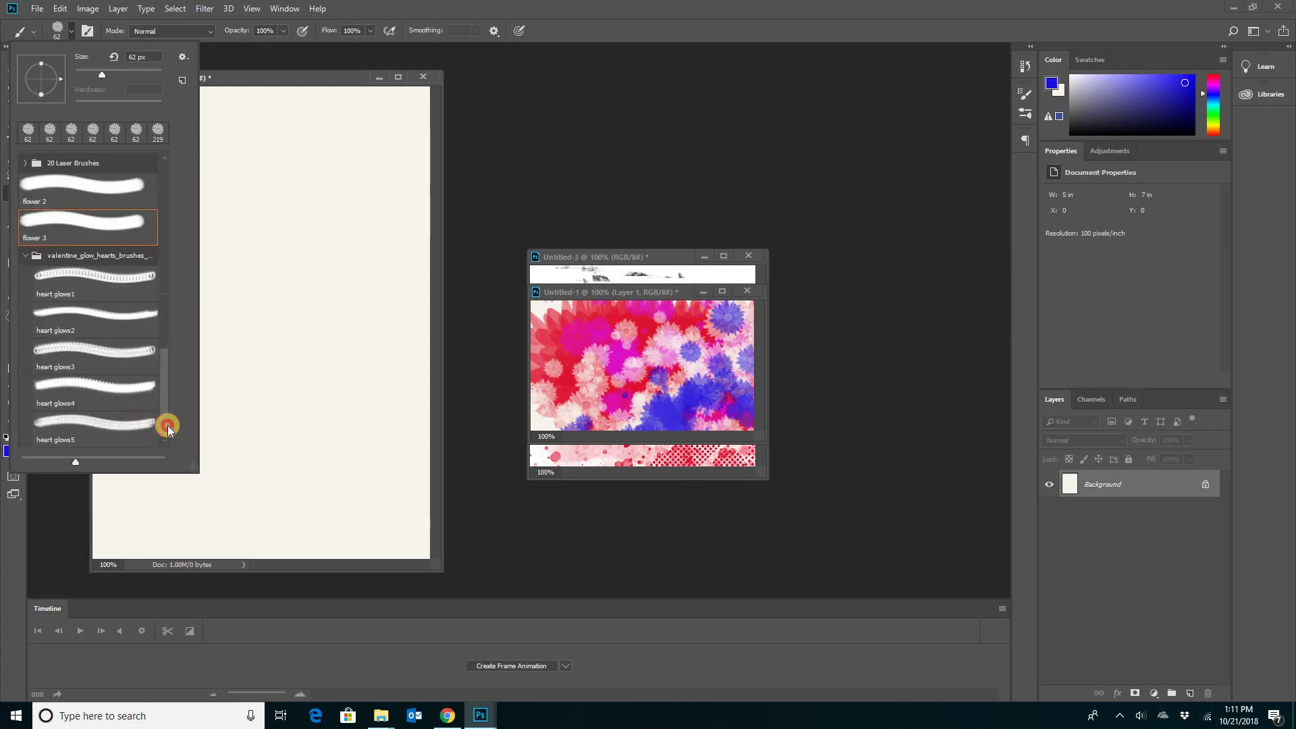
click(81, 282)
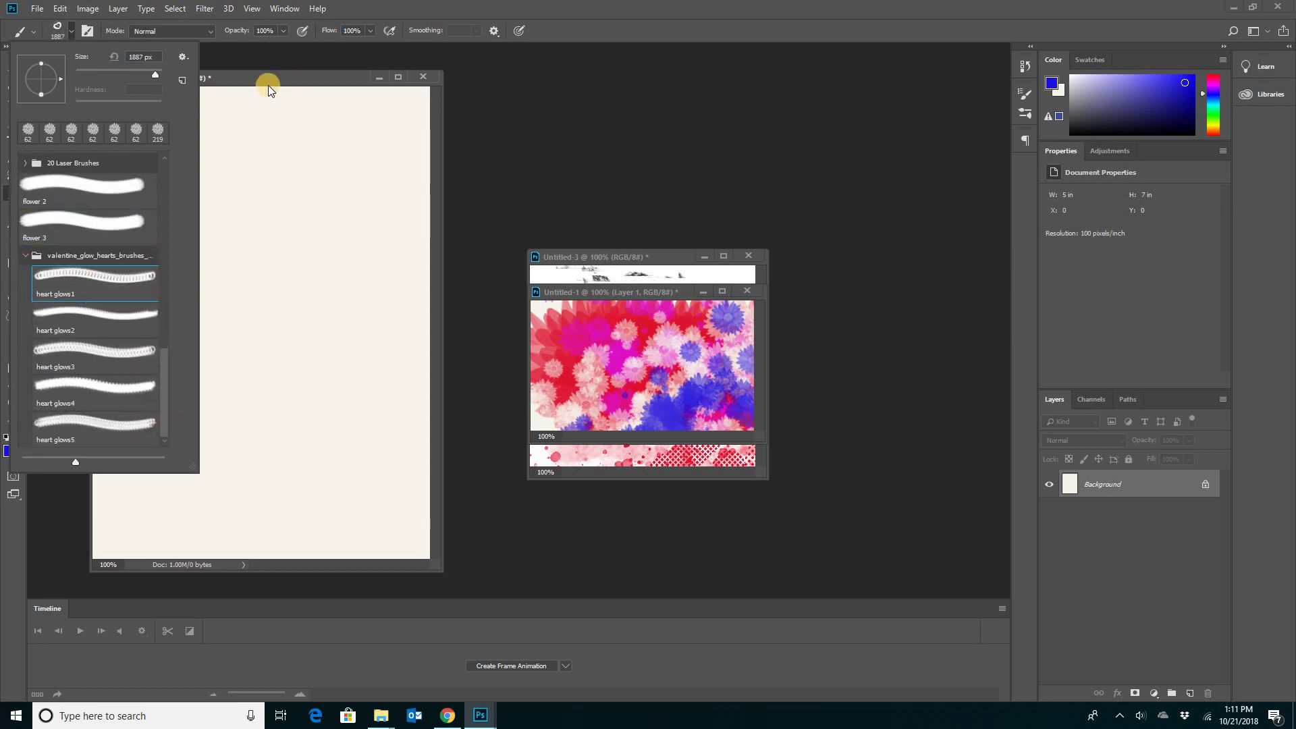
Shift the Untitled-2 window slightly aside, set the heart glows1 brush to 168 px, and stamp two blue hearts on the upper canvas.
drag(300, 70, 347, 64)
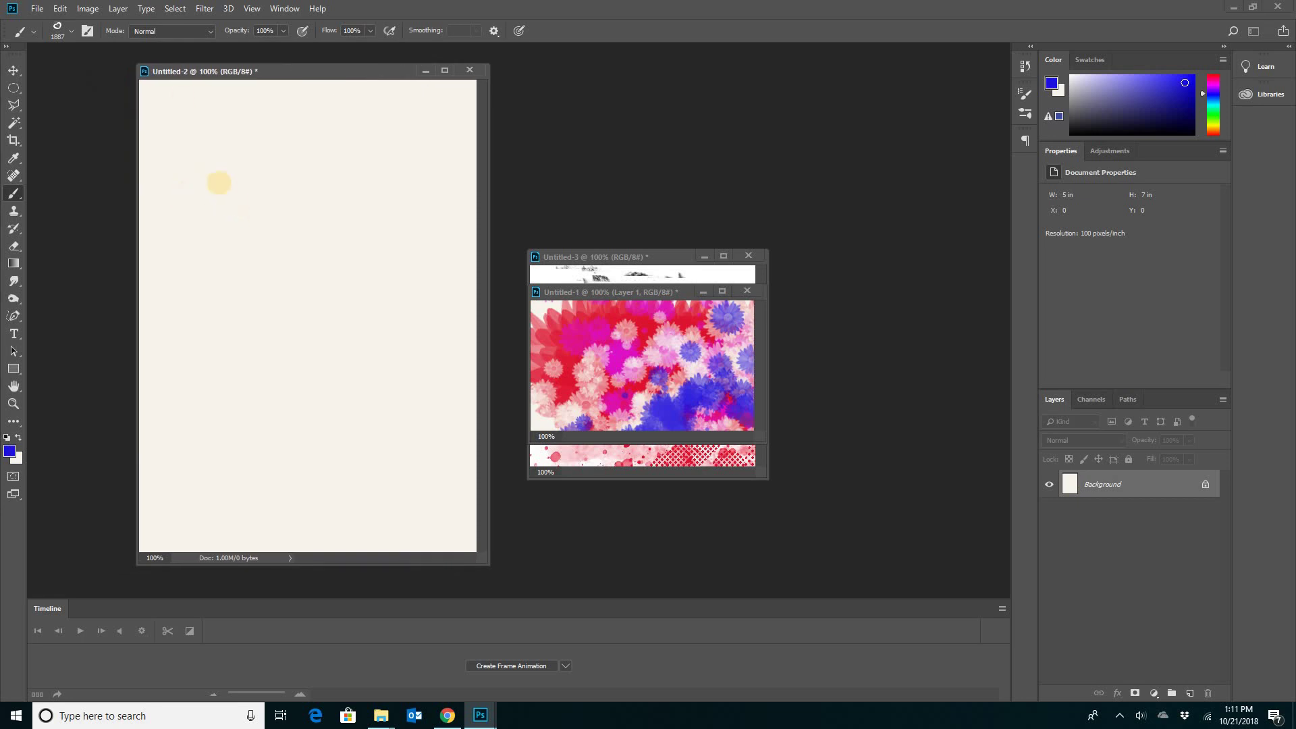
click(72, 32)
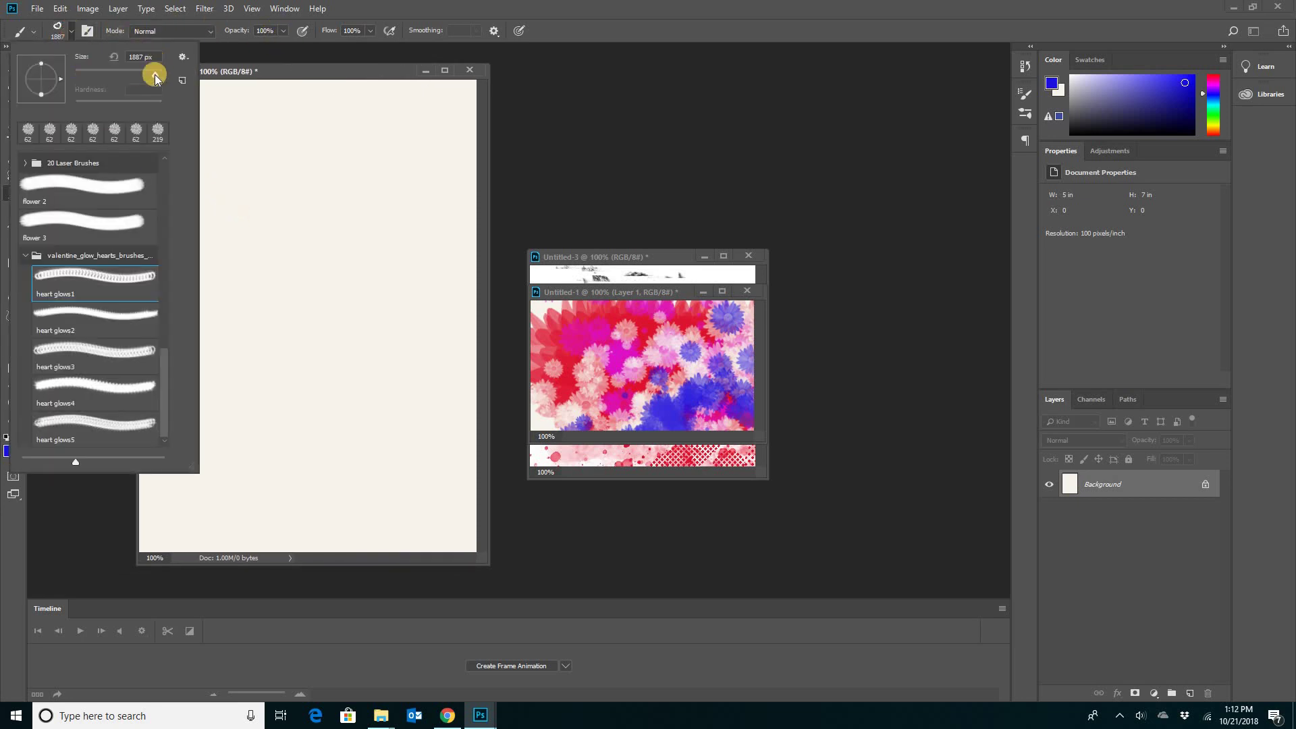
drag(106, 80, 136, 84)
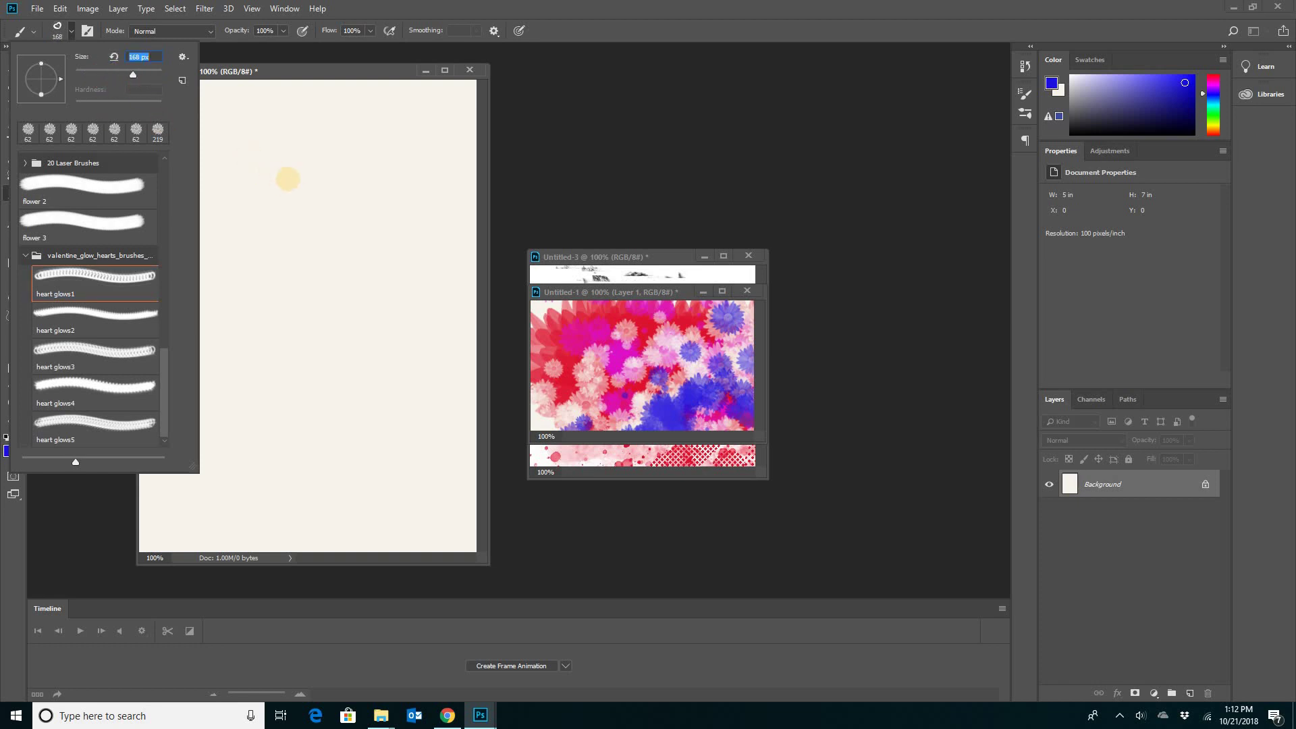
click(283, 299)
click(289, 164)
click(386, 227)
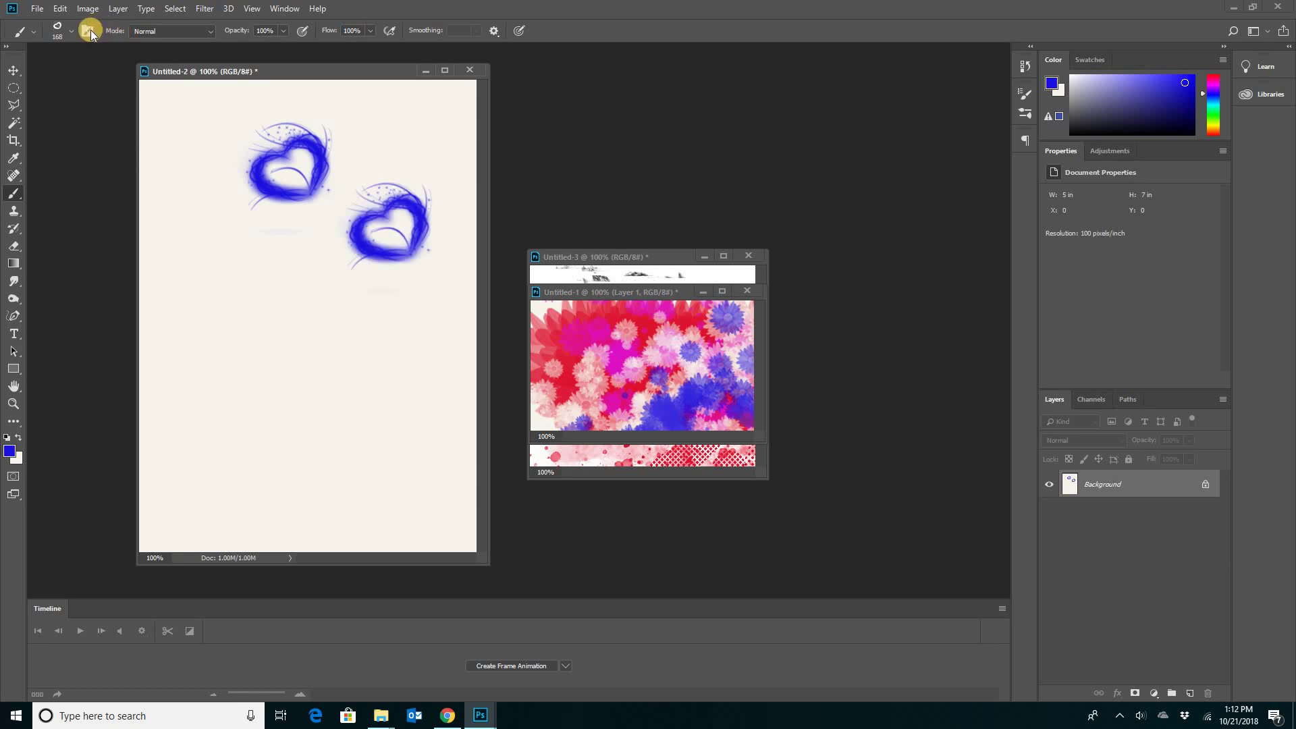
Enlarge the heart brush to 2520 px and stamp it once over the Untitled-2 canvas.
click(72, 31)
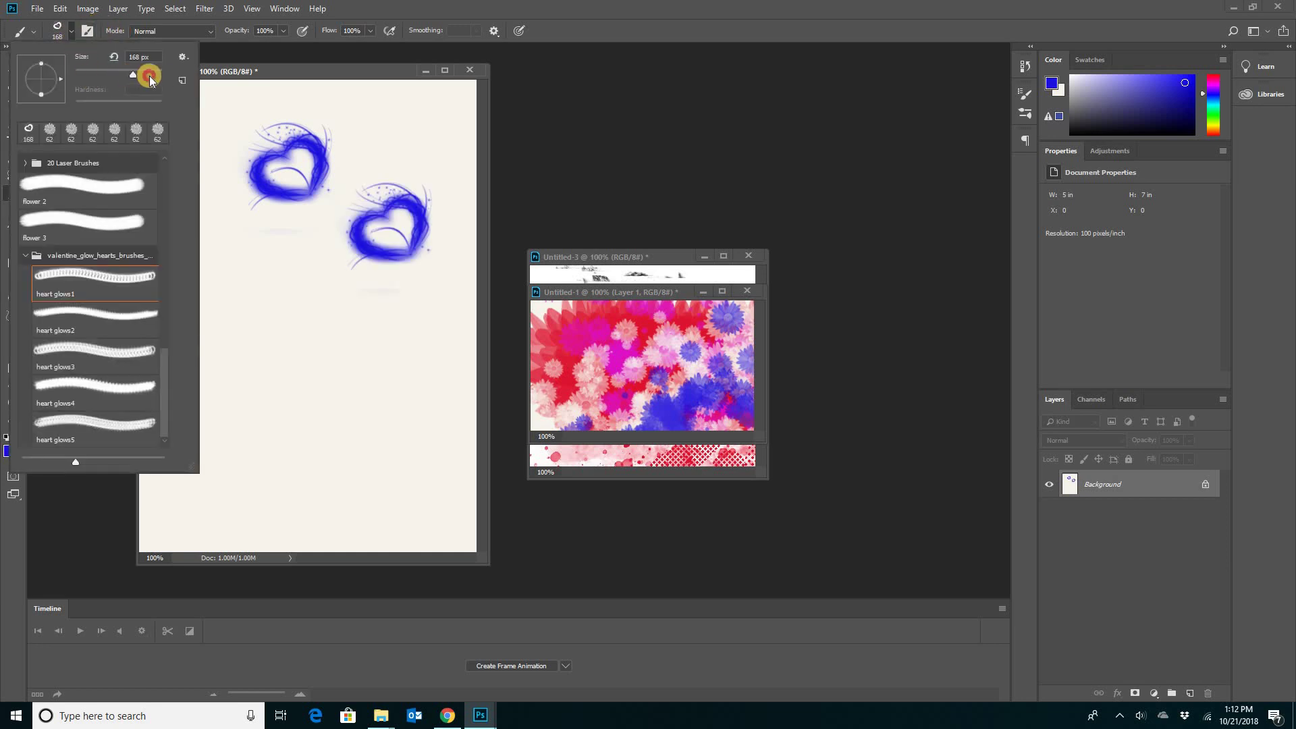
mouse_move(150, 80)
mouse_down()
mouse_move(277, 252)
mouse_move(145, 68)
mouse_move(162, 179)
mouse_move(304, 297)
mouse_up()
click(305, 297)
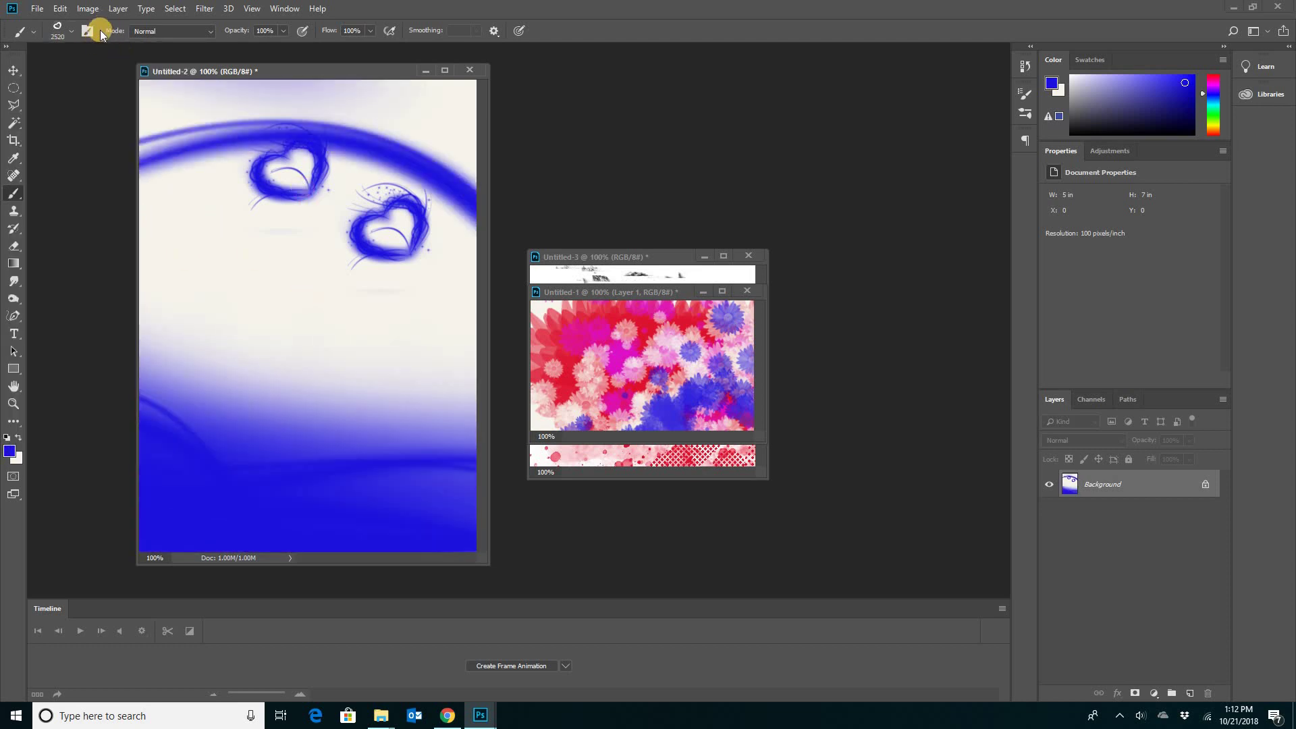
Reduce the heart brush to 511 px and stamp a large blue heart near the middle of the canvas.
click(72, 31)
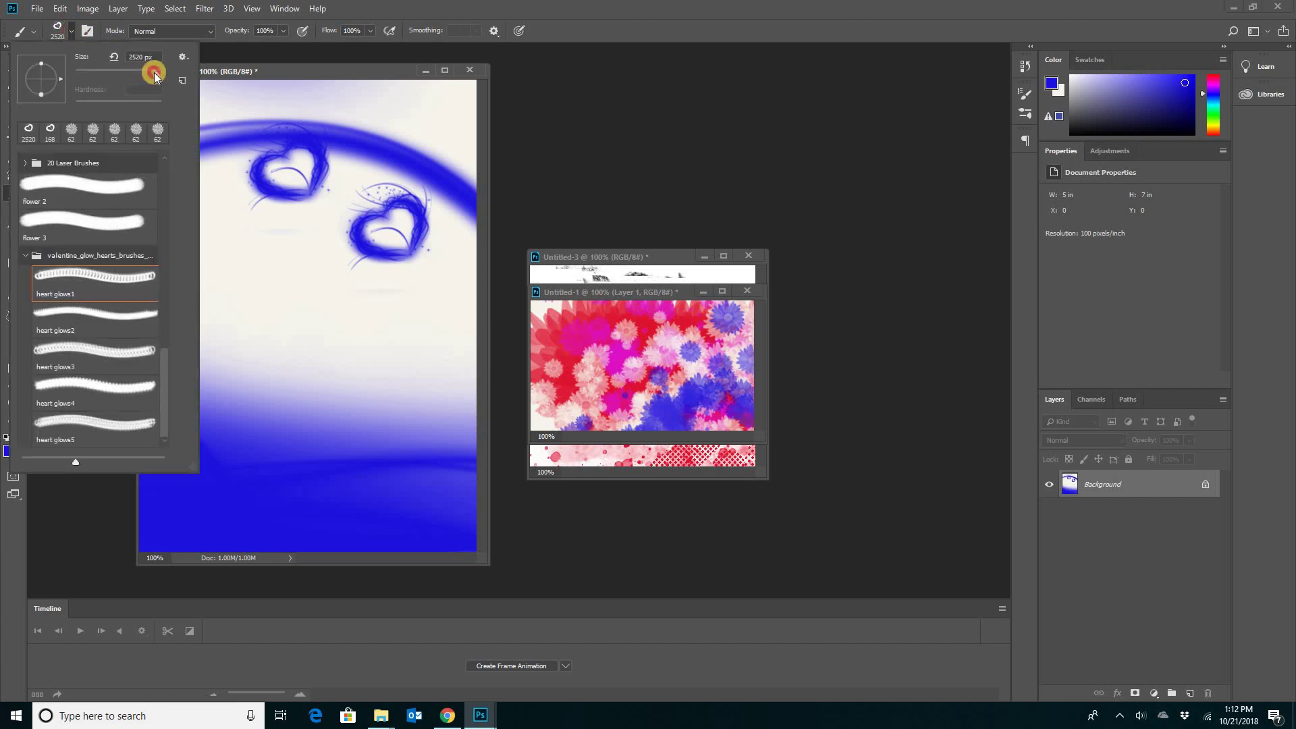
drag(151, 77, 155, 78)
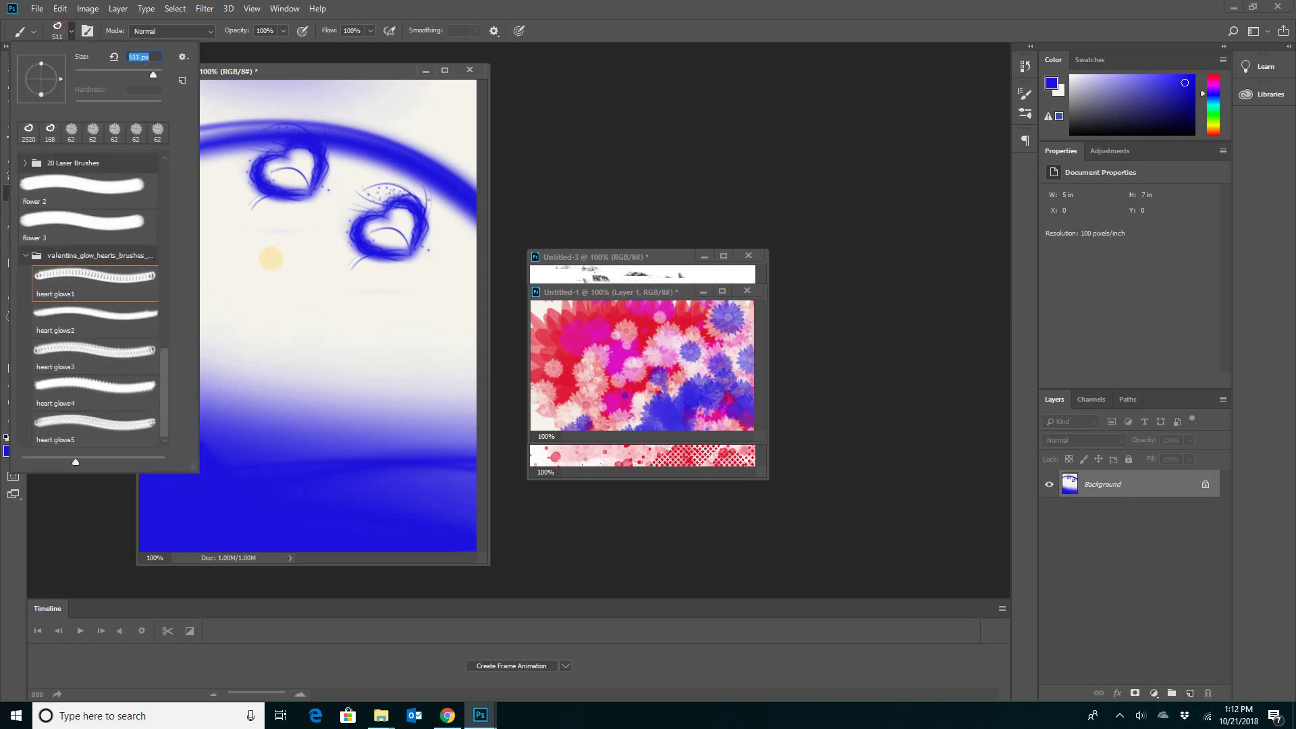
click(362, 362)
click(362, 362)
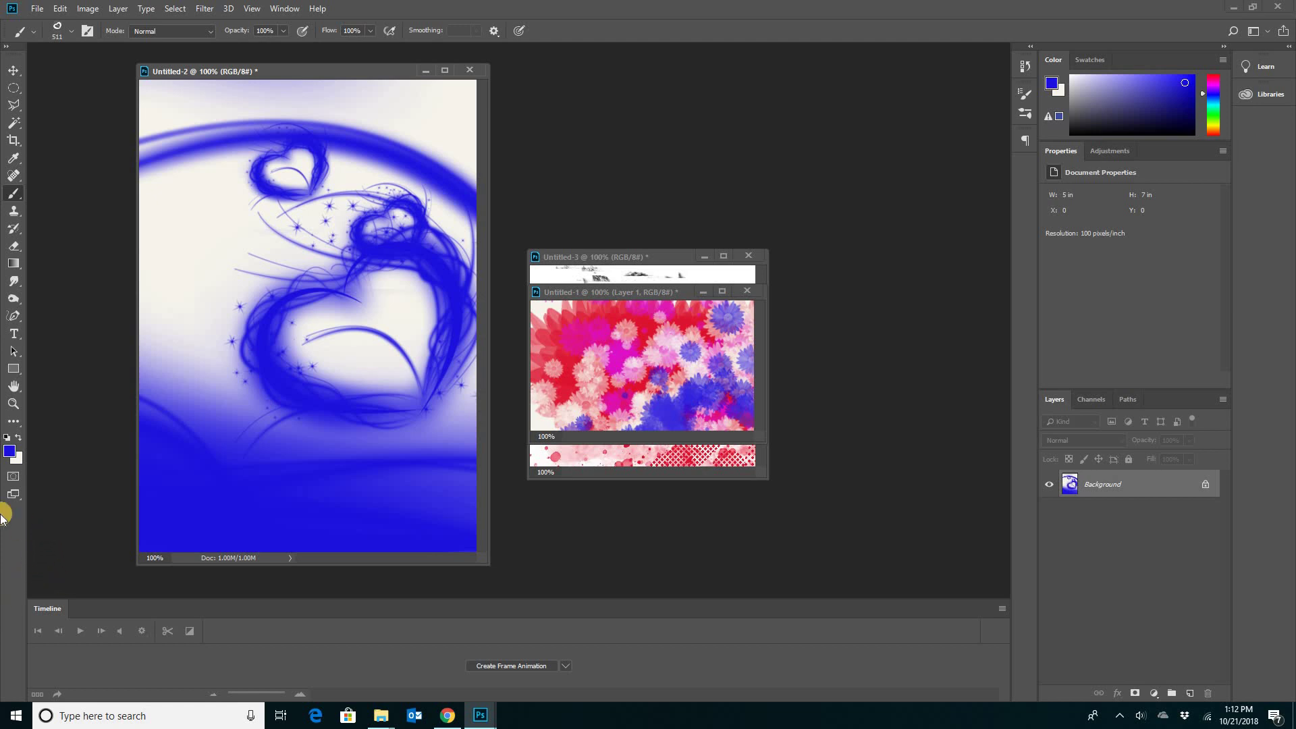
Set the background color to near-black 0d0d0b and return to the Brush tool.
click(20, 464)
click(490, 327)
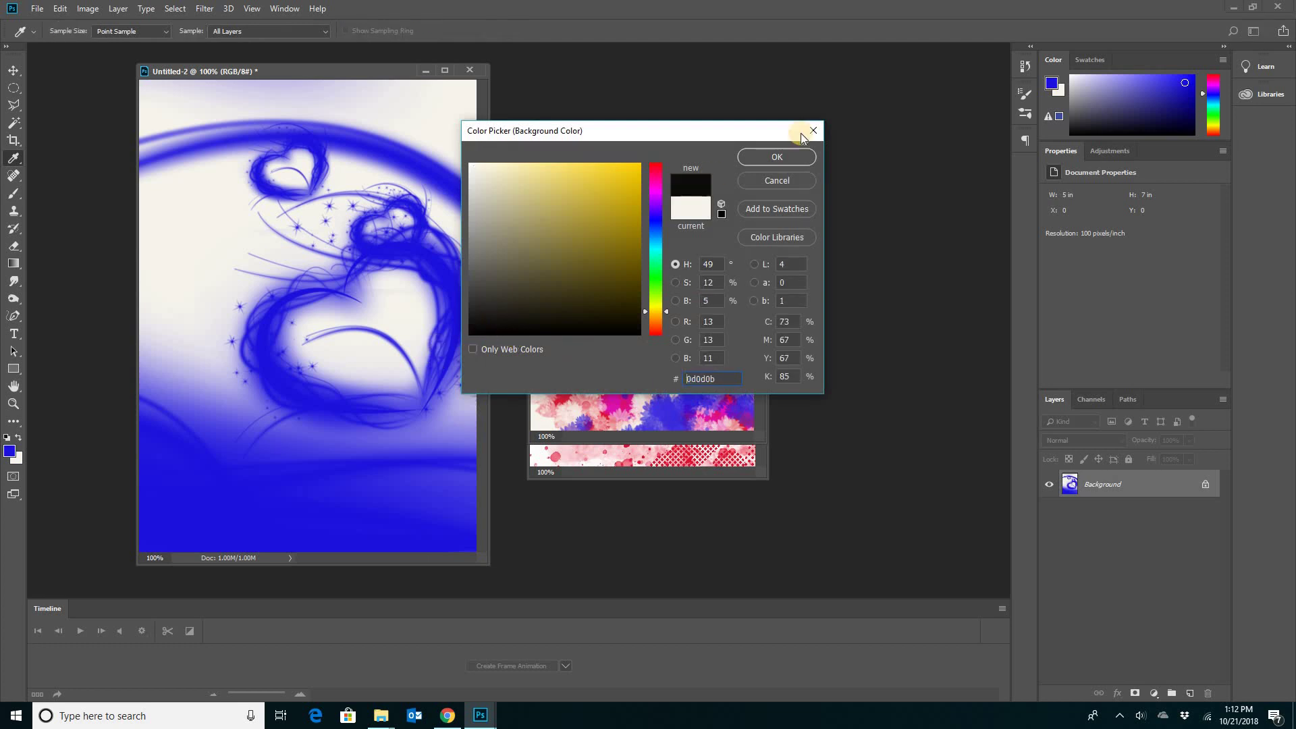
click(776, 156)
key(b)
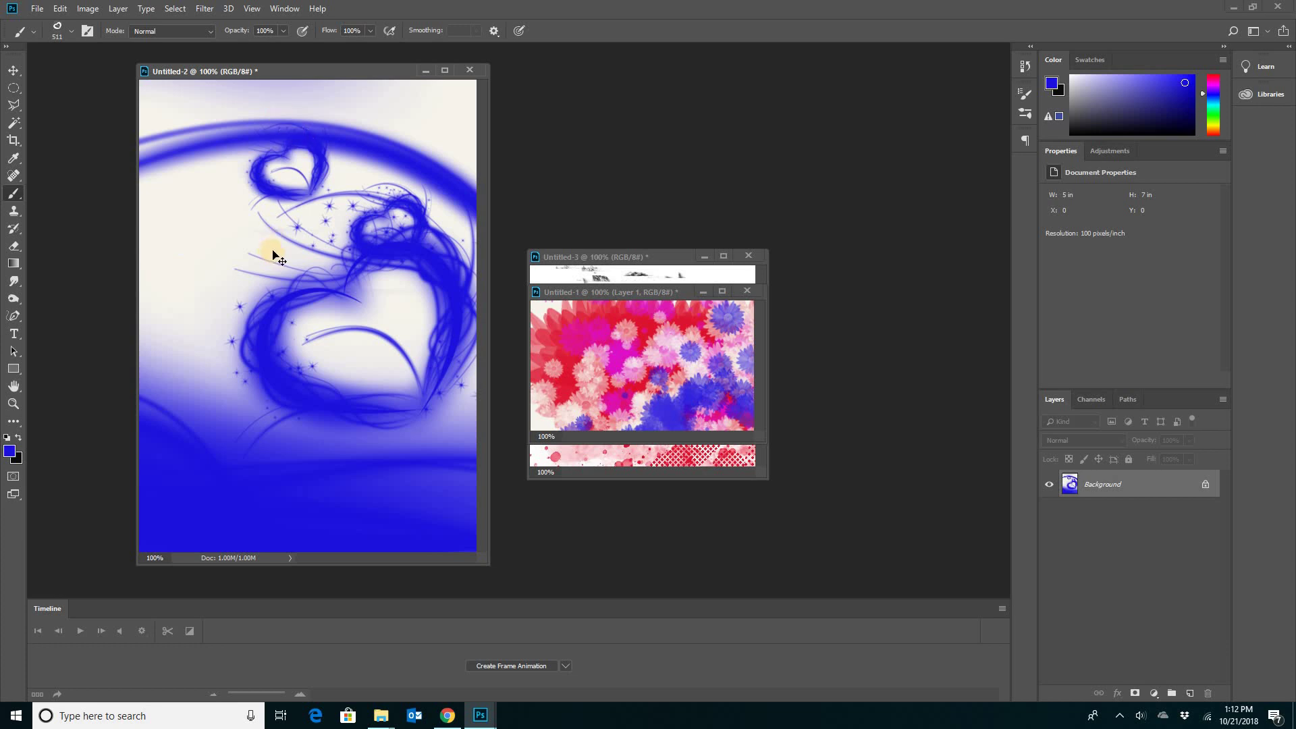
Select the whole Untitled-2 canvas, fill it with the background color in Normal mode at 100% opacity, and deselect.
key(ctrl+a)
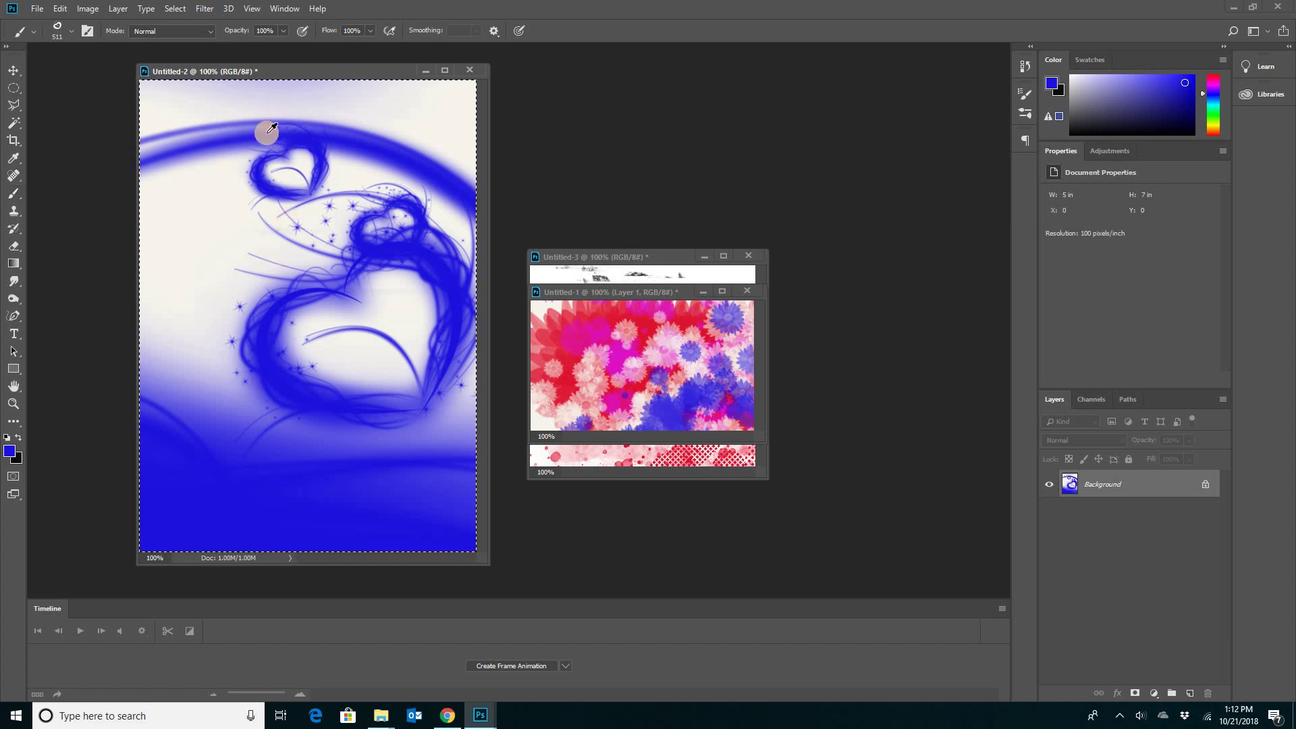
key(shift+BackSpace)
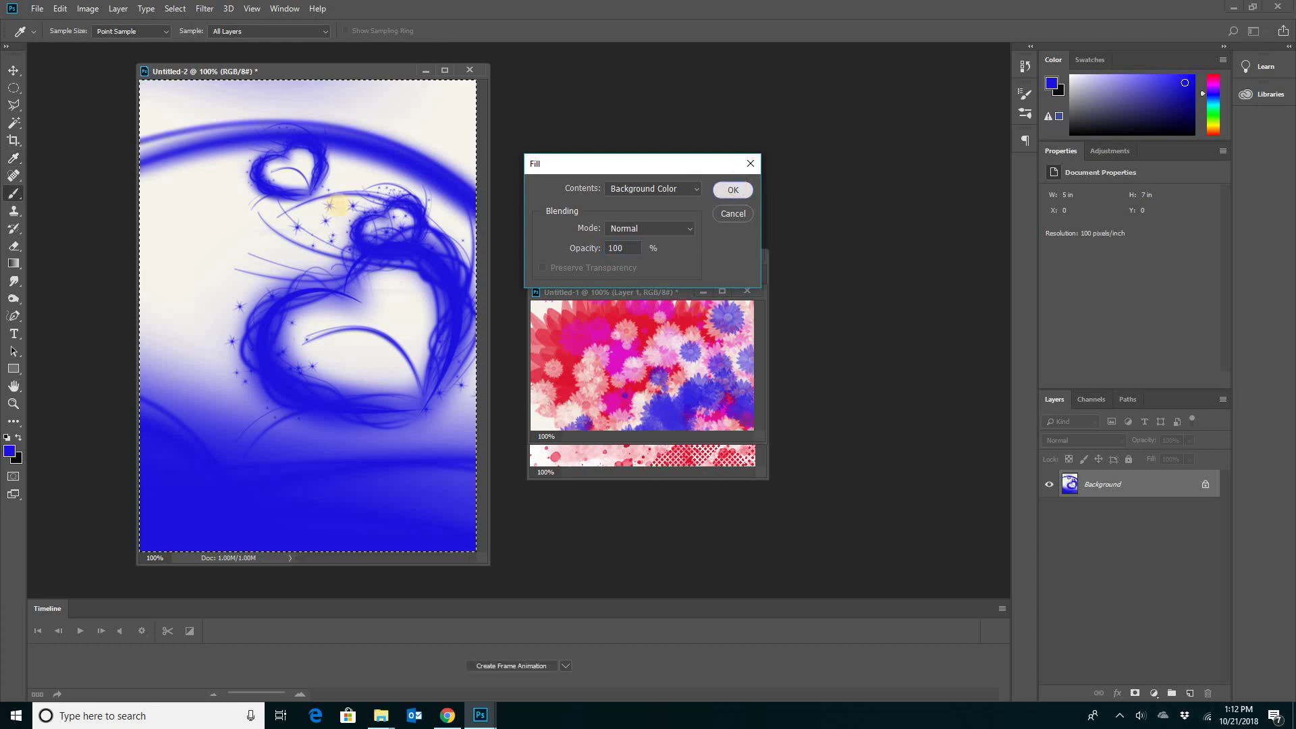
click(733, 190)
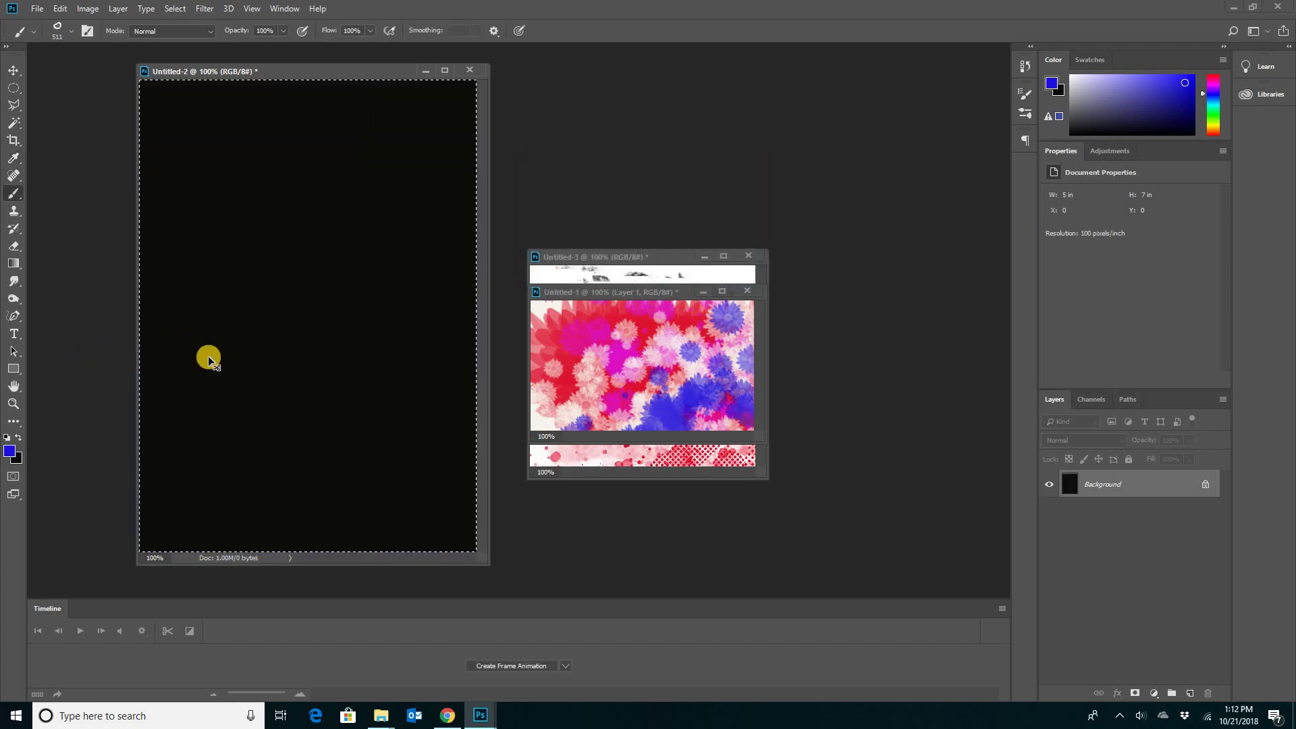
key(ctrl+d)
Set the foreground color to bright pink f309a3.
key(i)
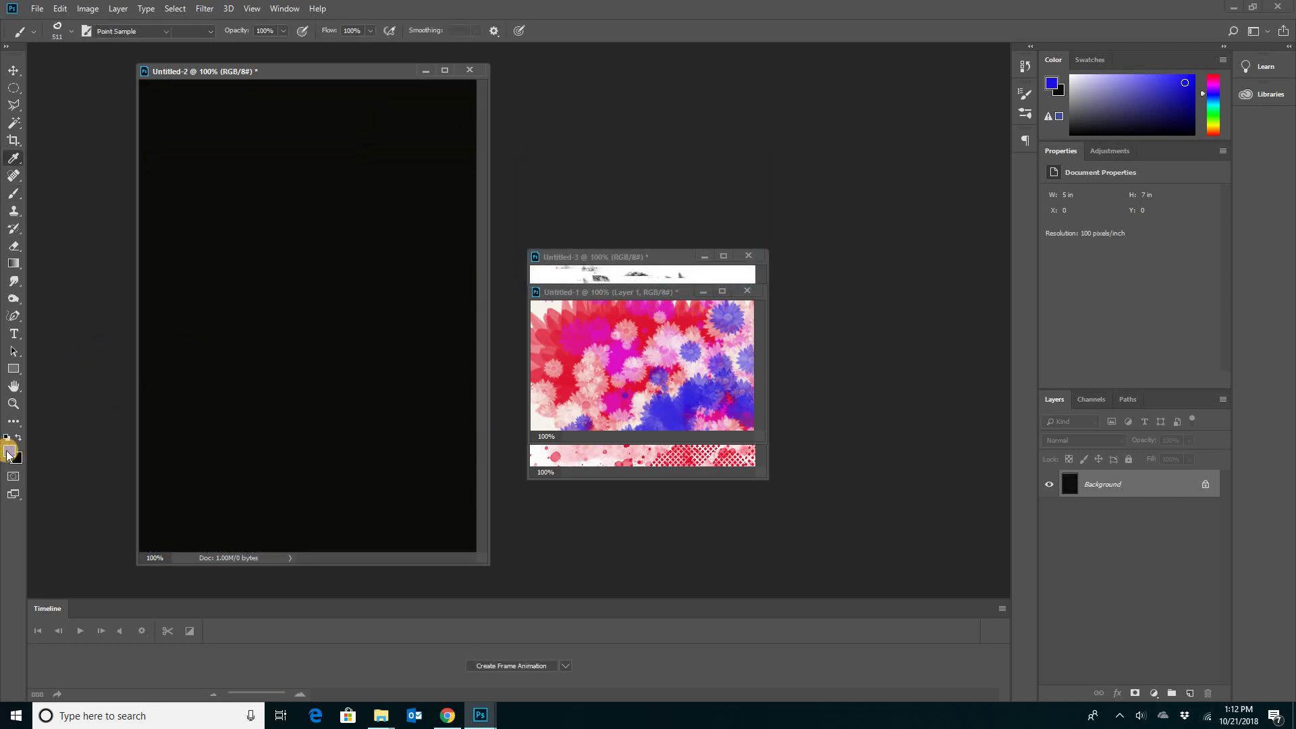
click(9, 453)
click(660, 182)
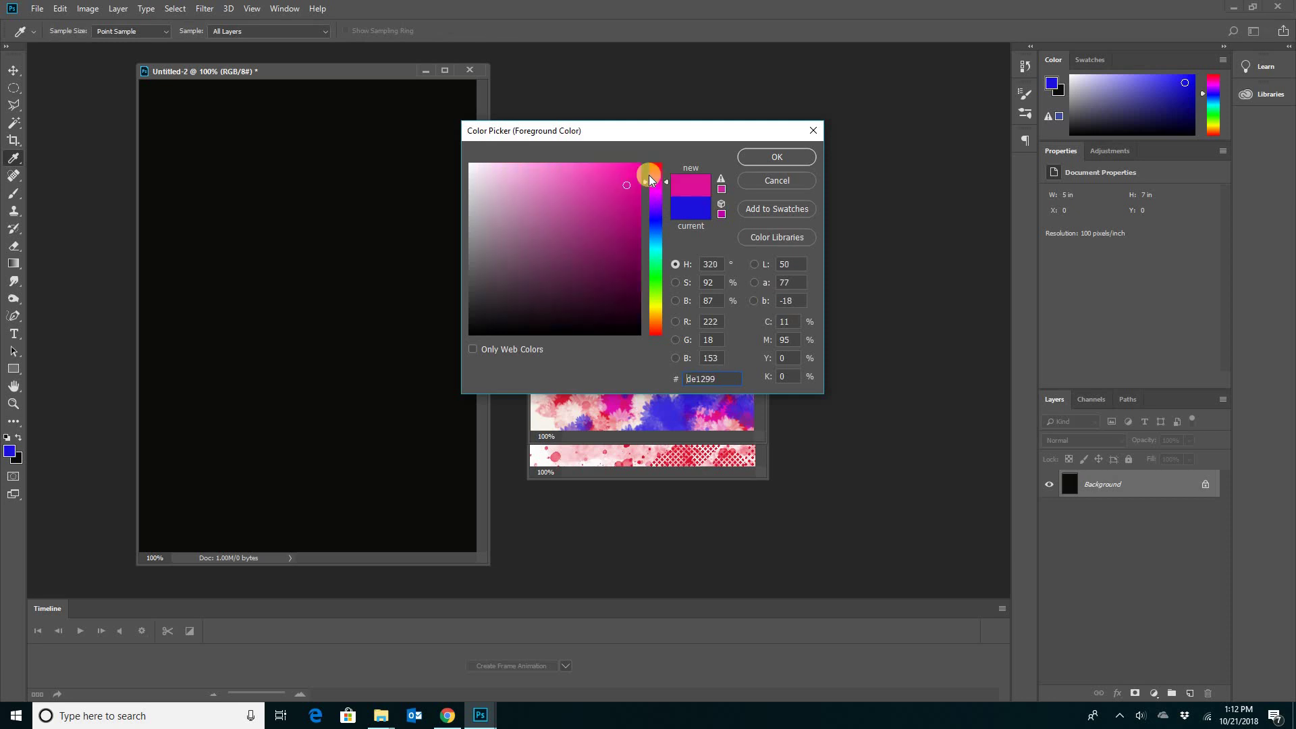
click(635, 171)
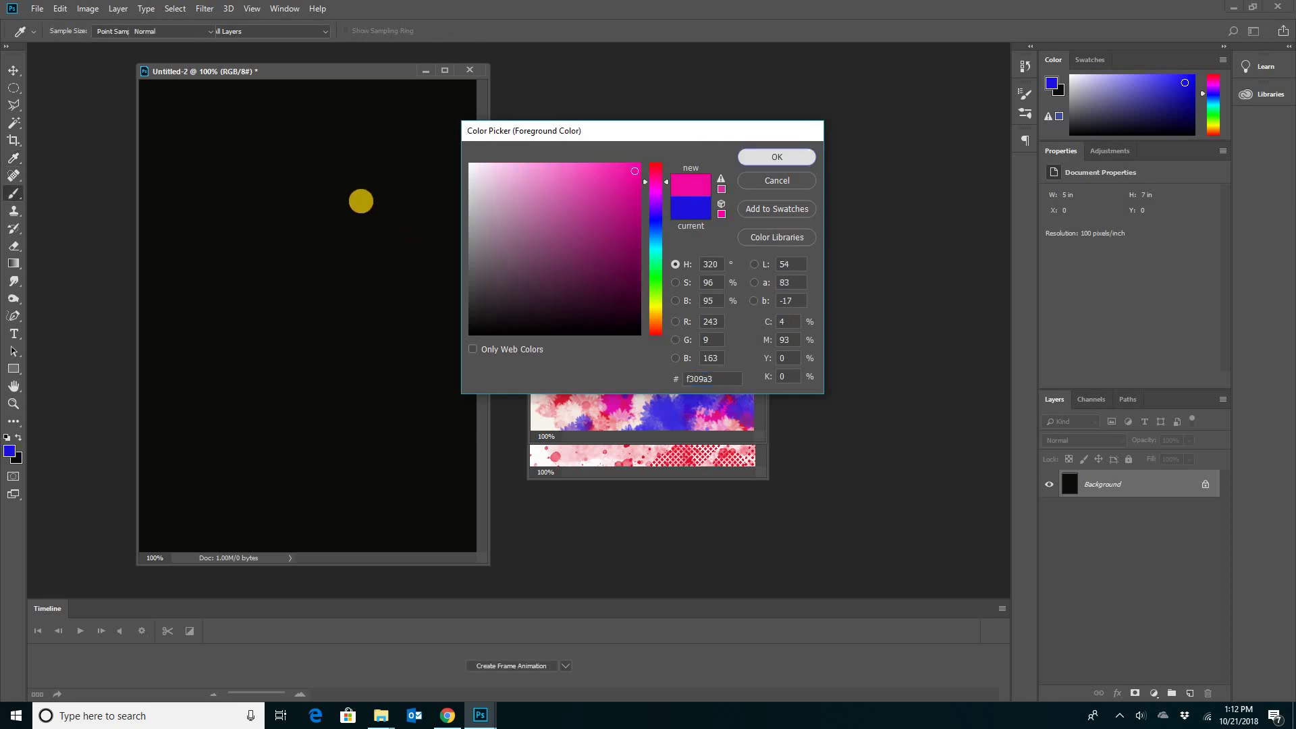
key(Return)
With the Brush tool, stamp pink glow hearts near the top and bottom of the black canvas and brush a stroke across its middle.
key(b)
click(345, 206)
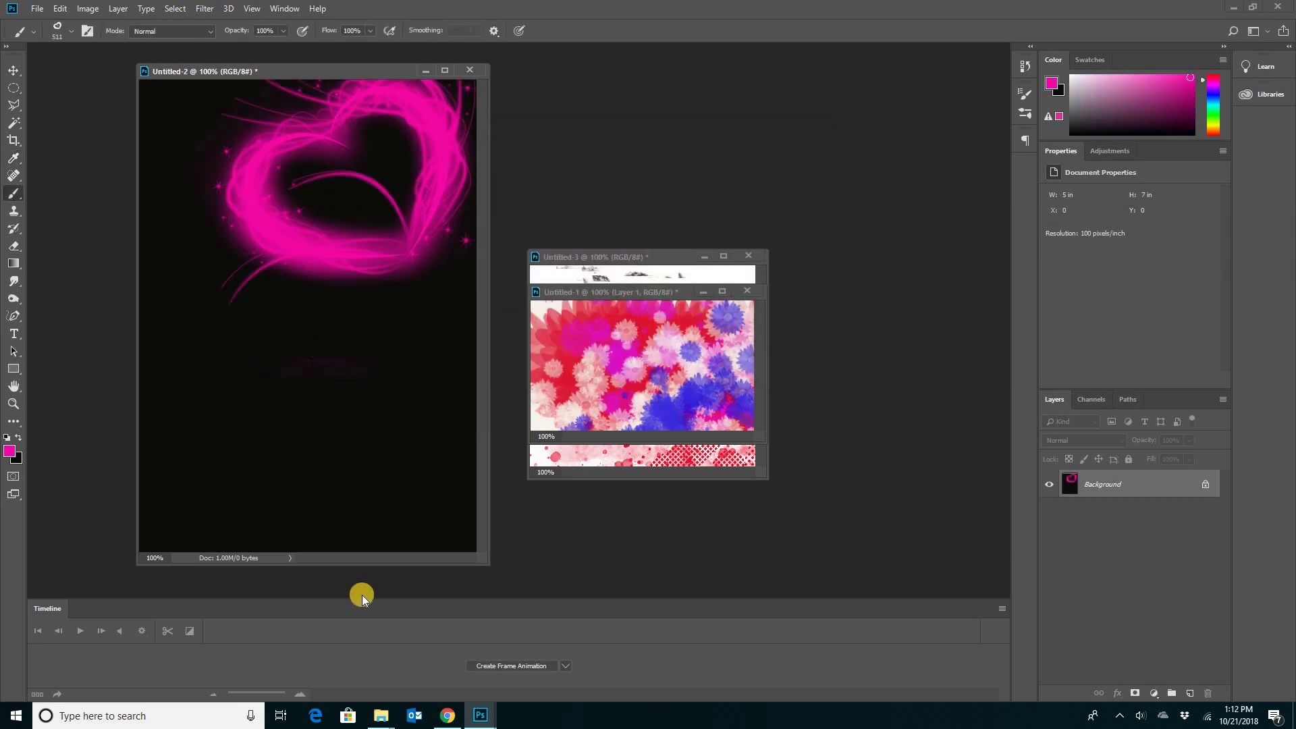
click(401, 476)
drag(288, 324, 469, 284)
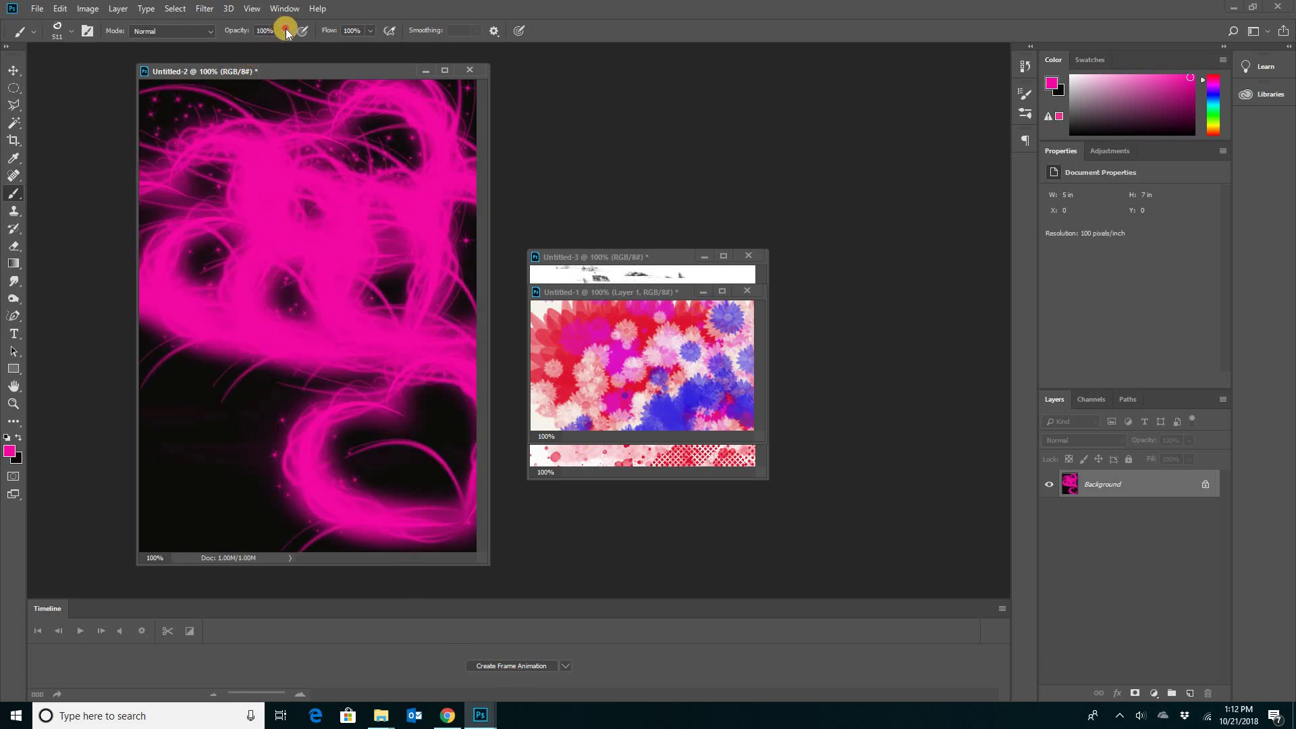
Lower the brush opacity to 19% and stamp faint pink hearts over the lower part of the canvas.
drag(235, 48, 231, 48)
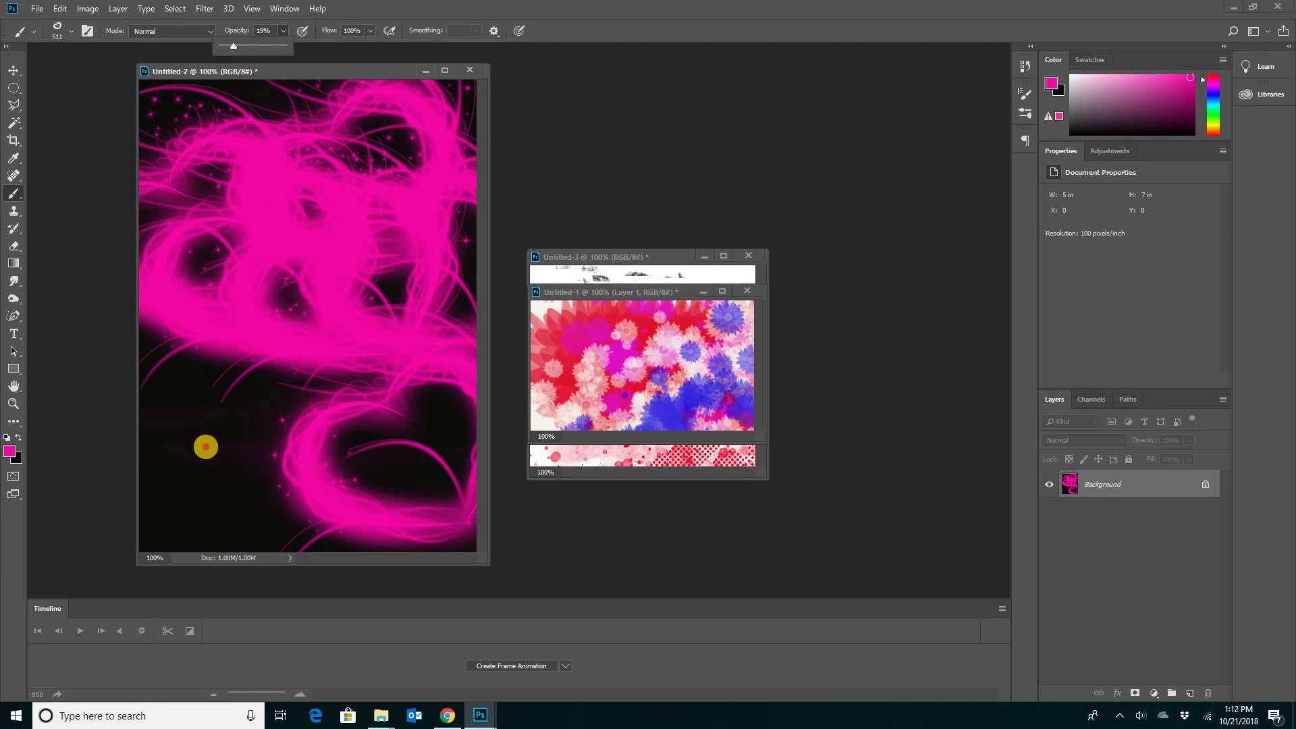
click(205, 446)
click(384, 396)
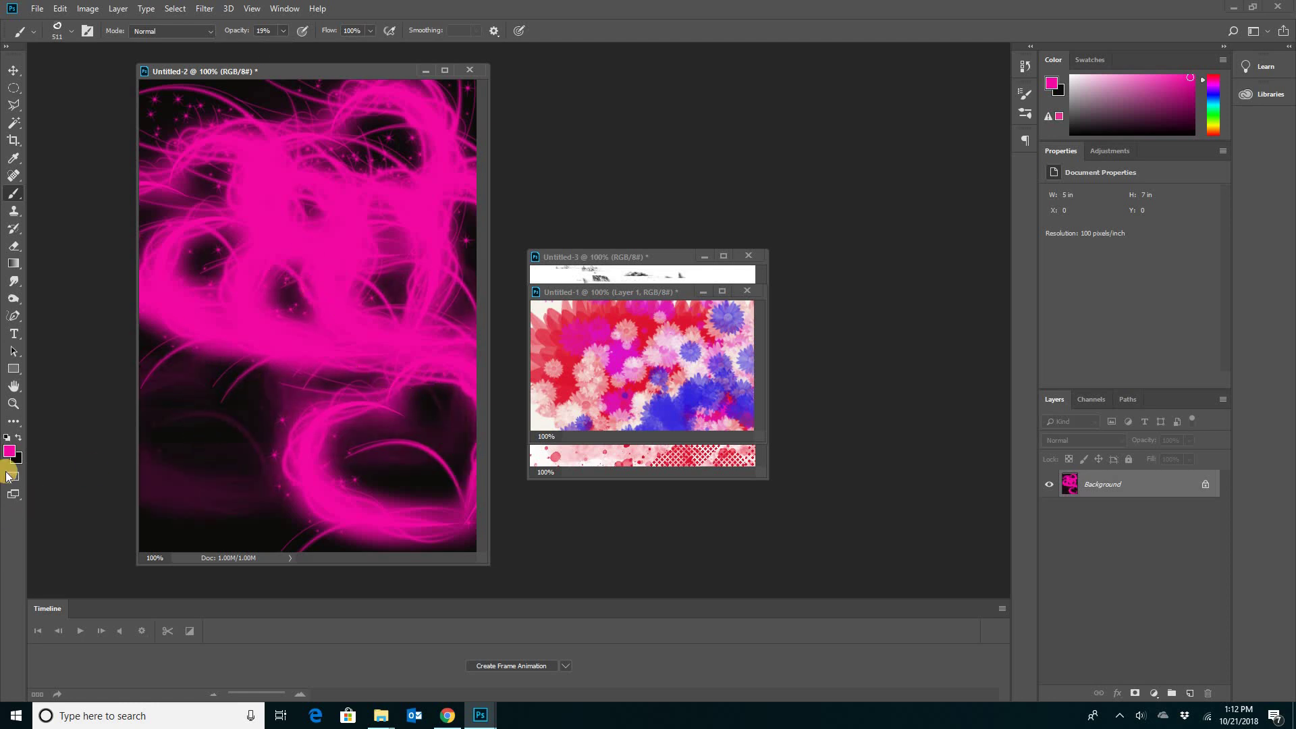
Set the foreground color to near-white and stamp several translucent hearts across the pink artwork.
click(10, 450)
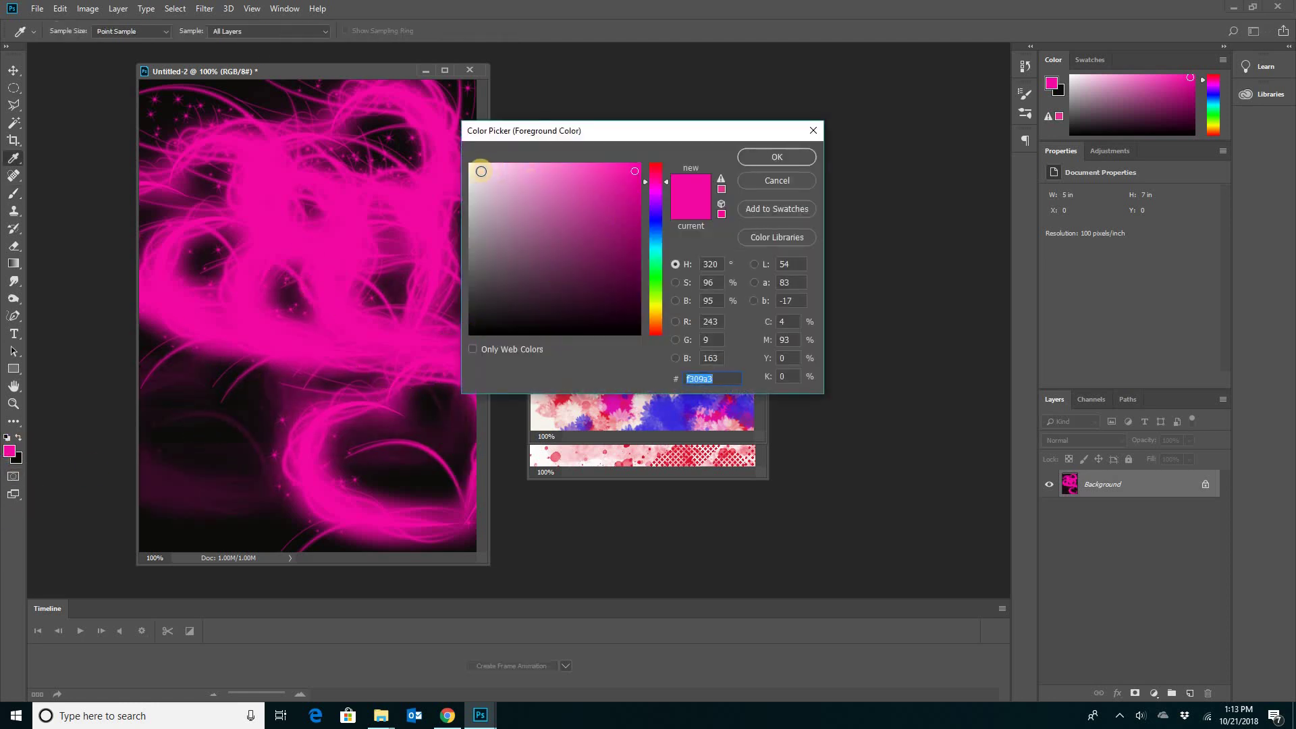
click(471, 171)
key(Return)
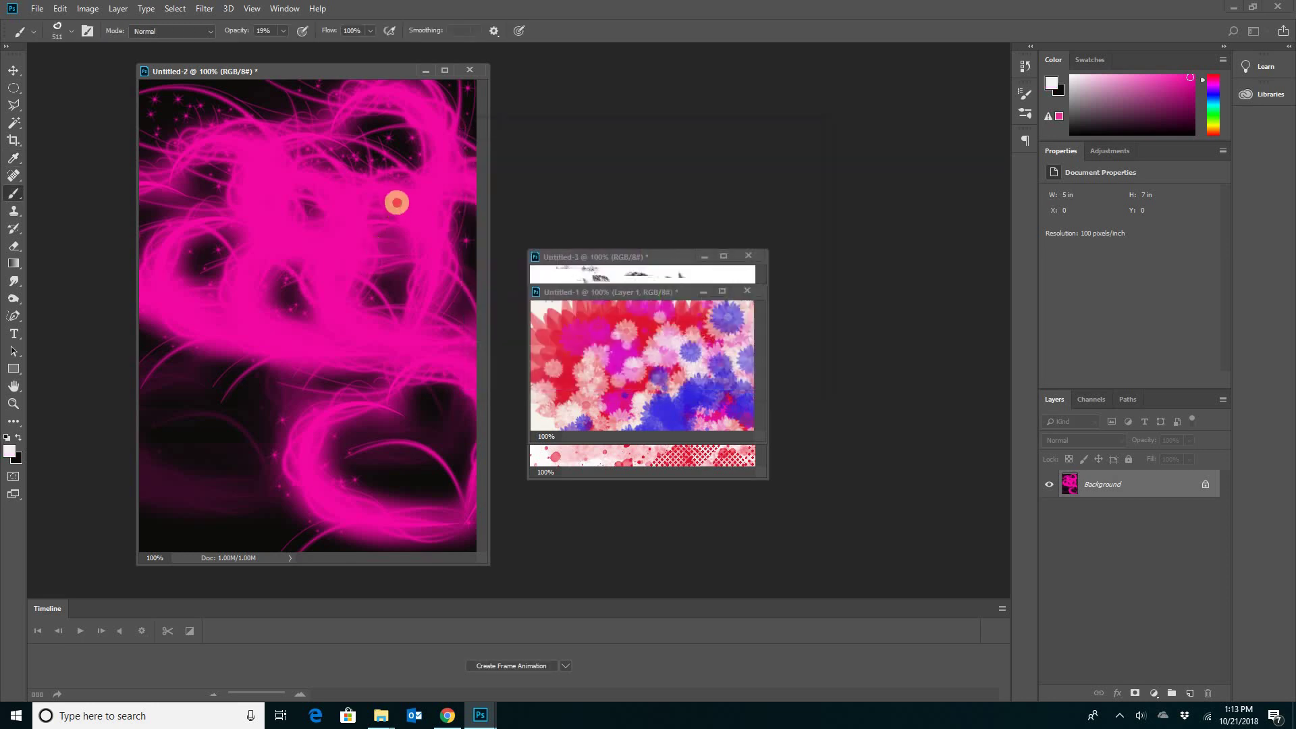
click(395, 208)
click(305, 399)
click(407, 492)
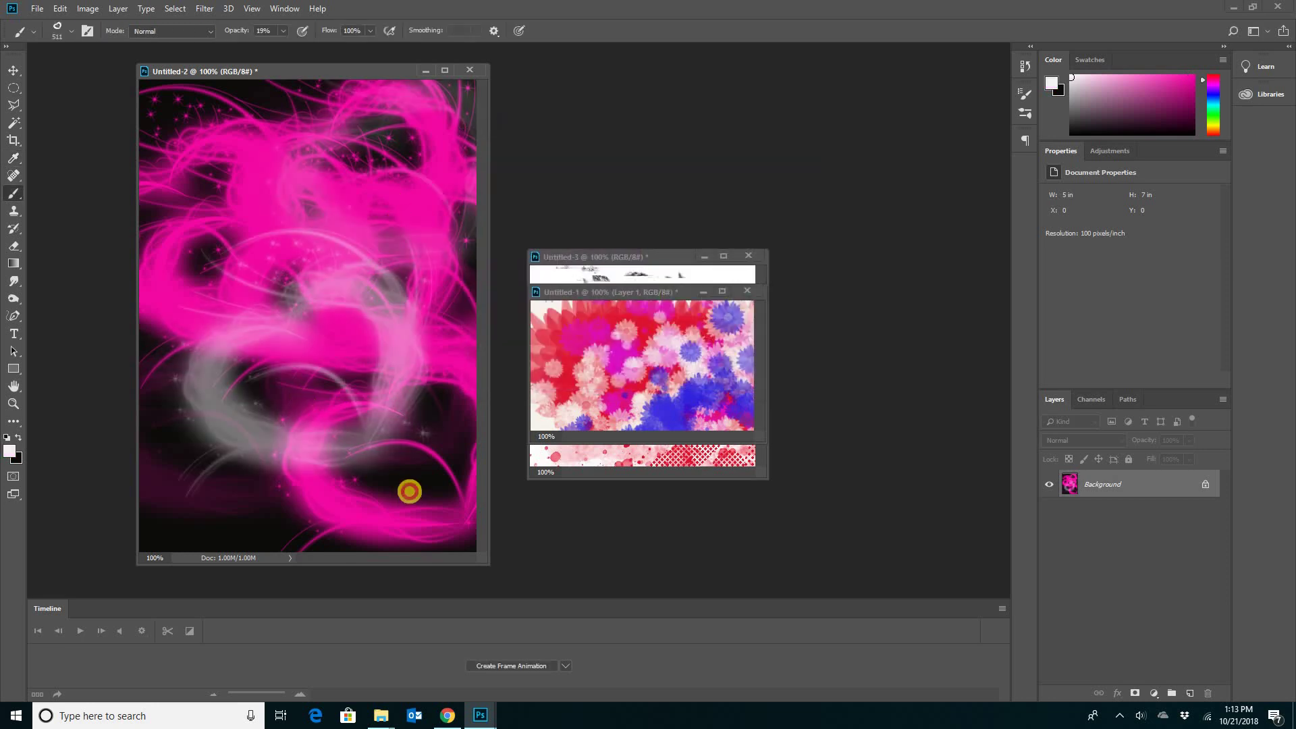
click(264, 214)
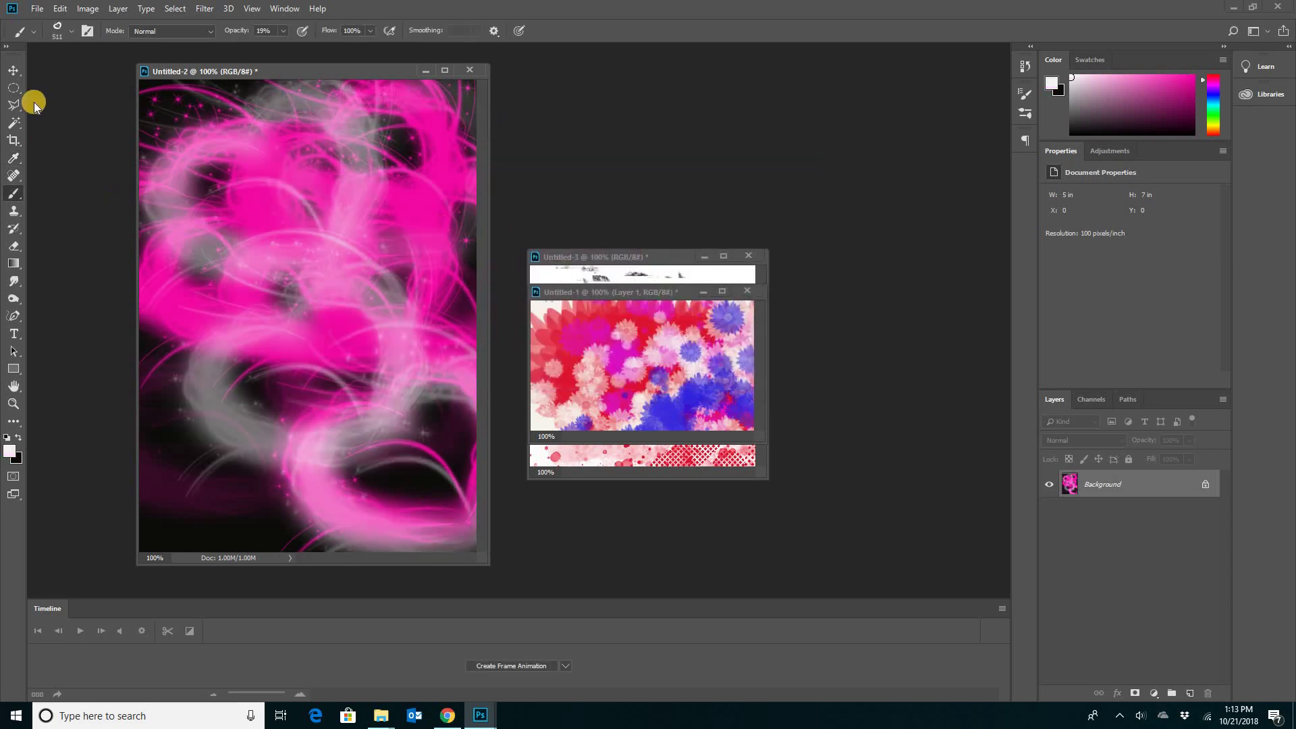
With the Move tool active, arrange the Untitled-1, Untitled-3 and Untitled-2 windows apart so that all three paintings are visible.
click(17, 71)
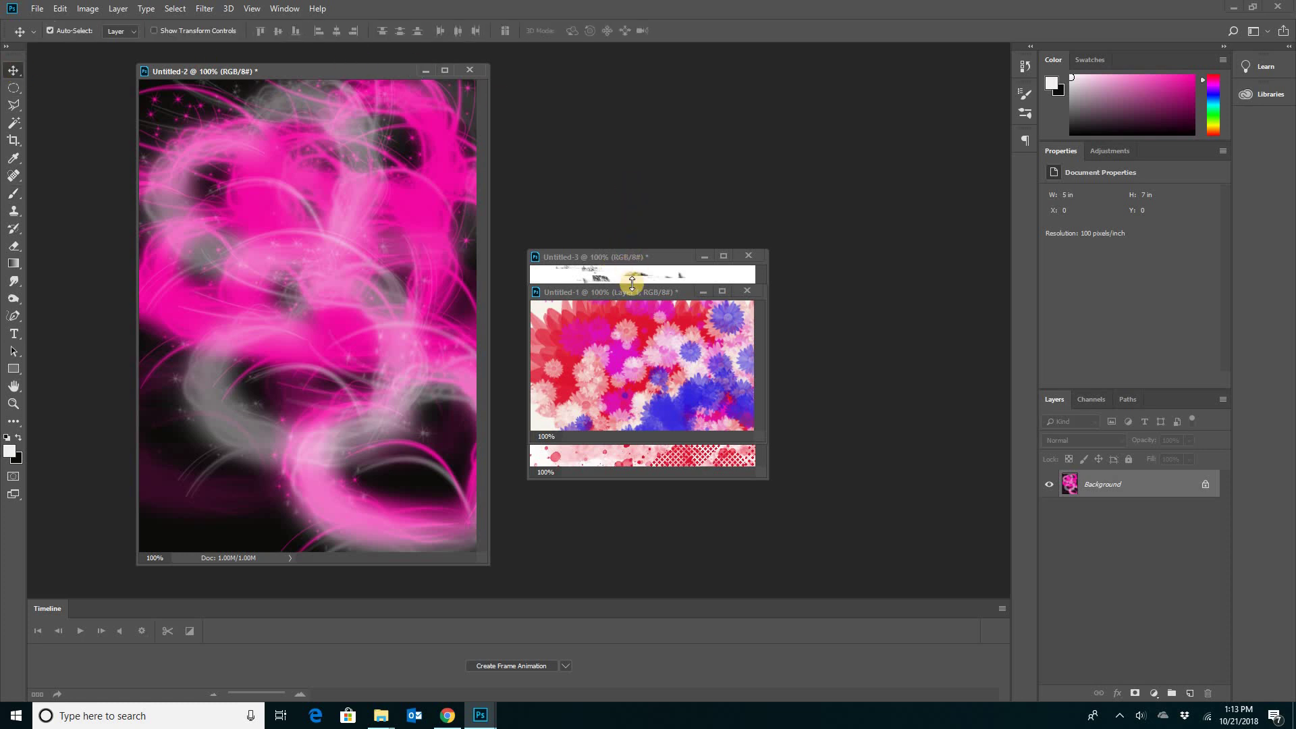
drag(637, 294, 915, 454)
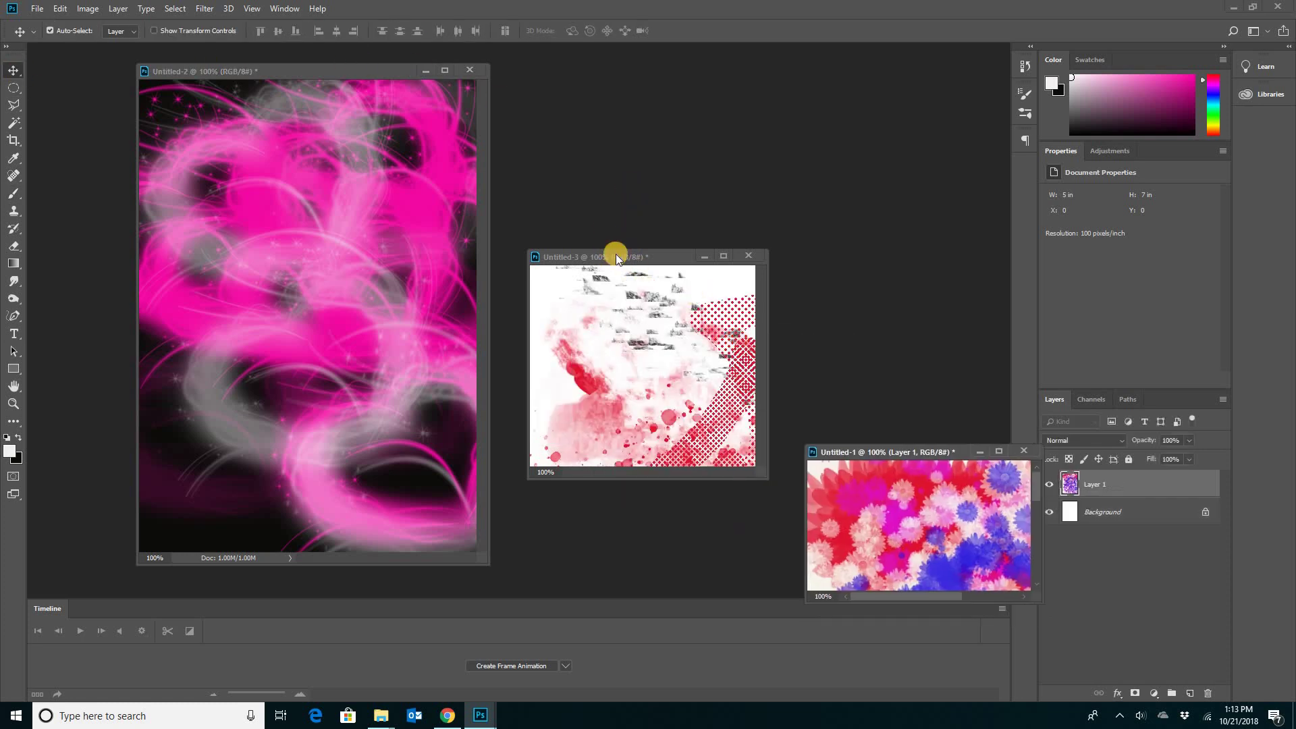
drag(659, 257, 758, 99)
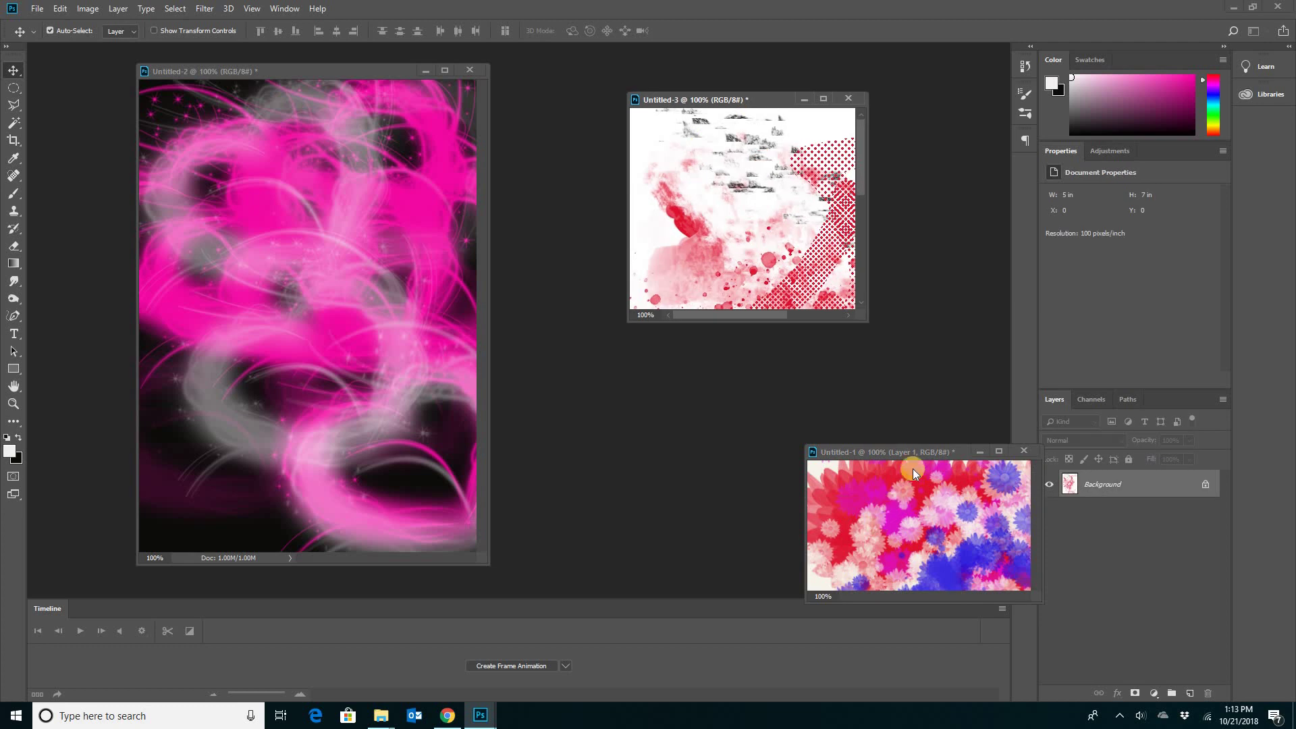
drag(878, 452, 713, 375)
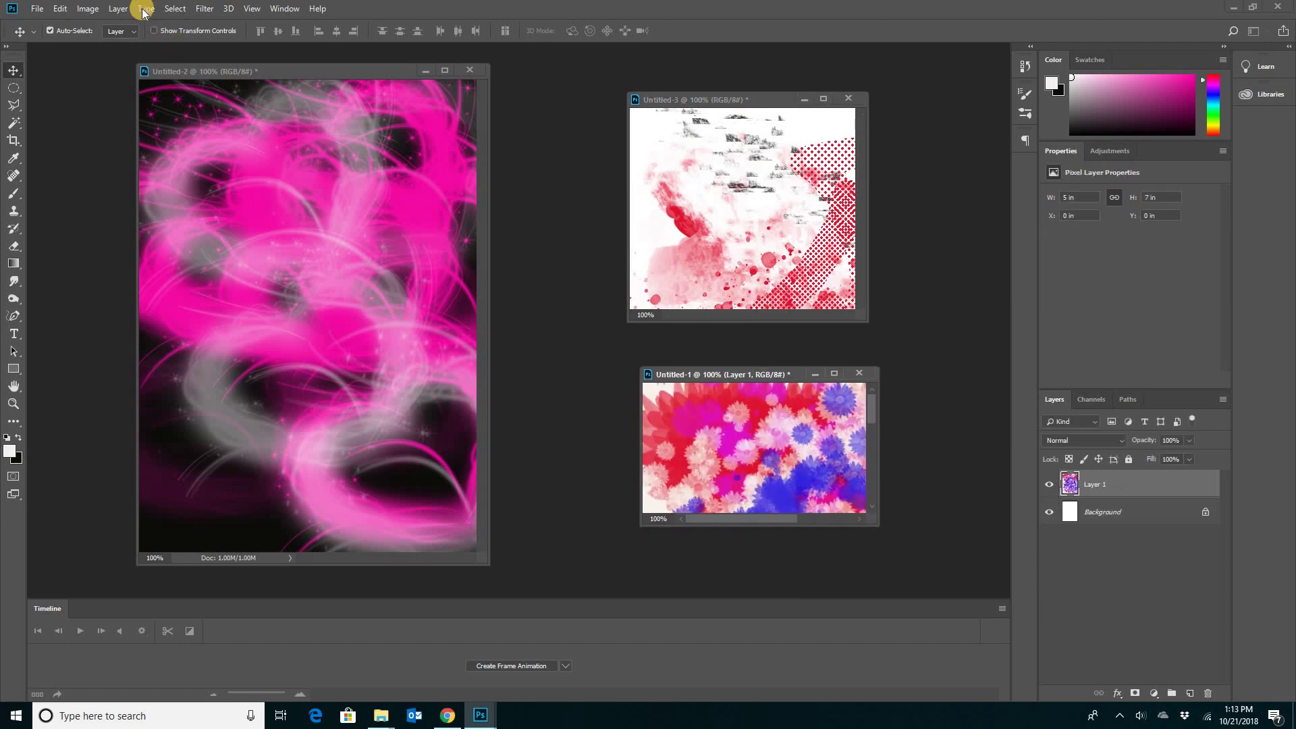
drag(245, 65, 258, 68)
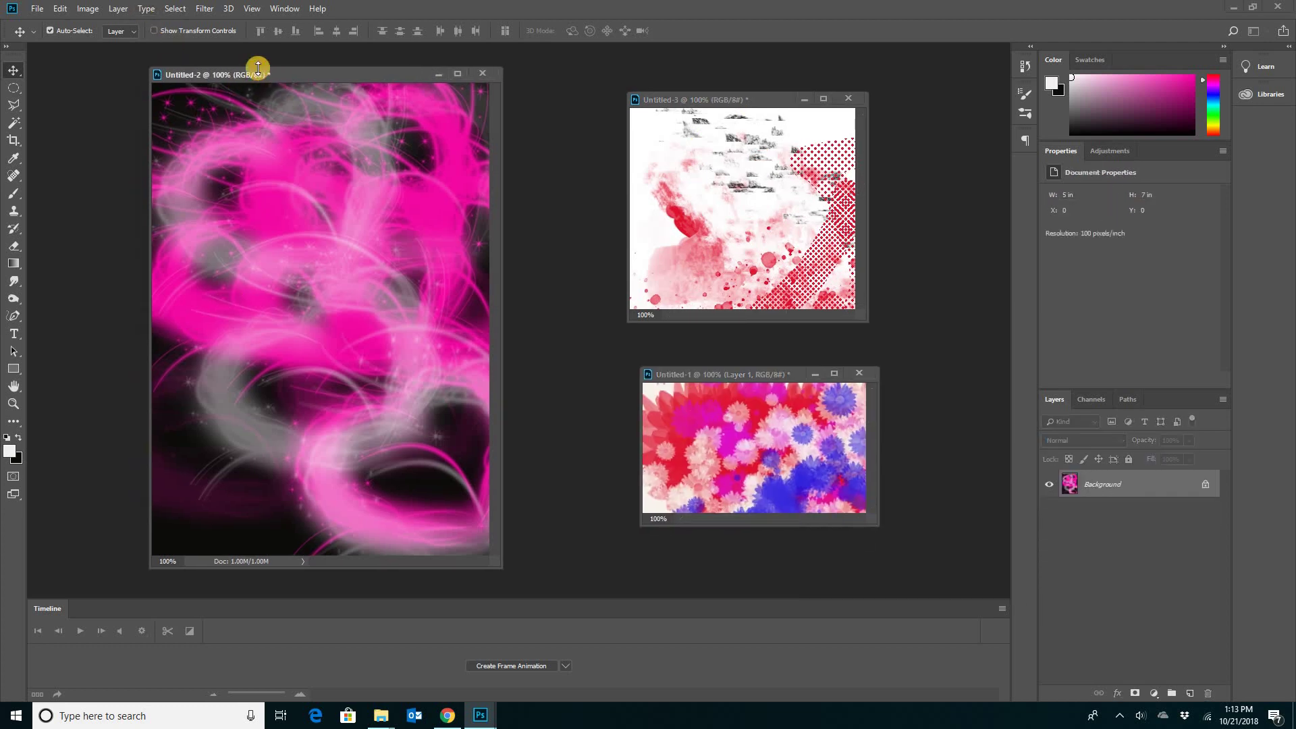